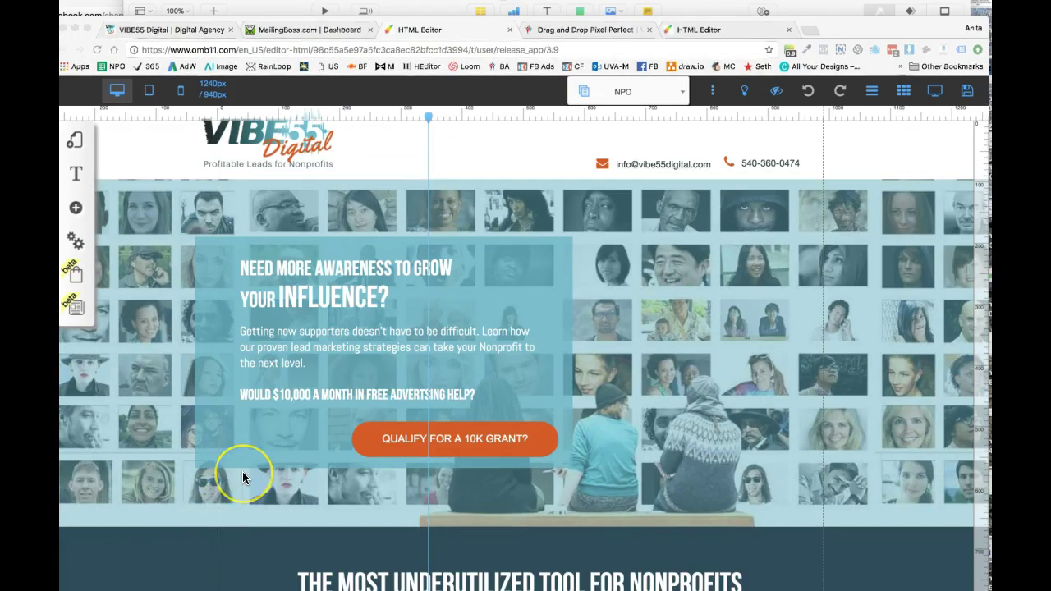
# Step: Review the NPO page down to the footer, examining its Terms, Contact and About Us sections
pyautogui.scroll(-5, 244, 479)
pyautogui.scroll(-20, 243, 479)
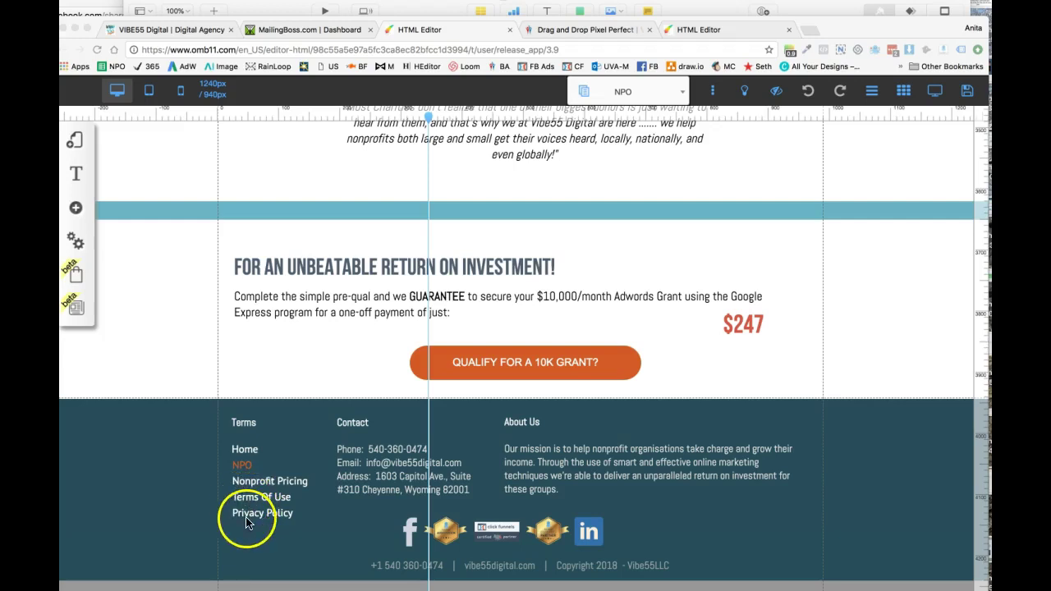
pyautogui.scroll(2, 246, 523)
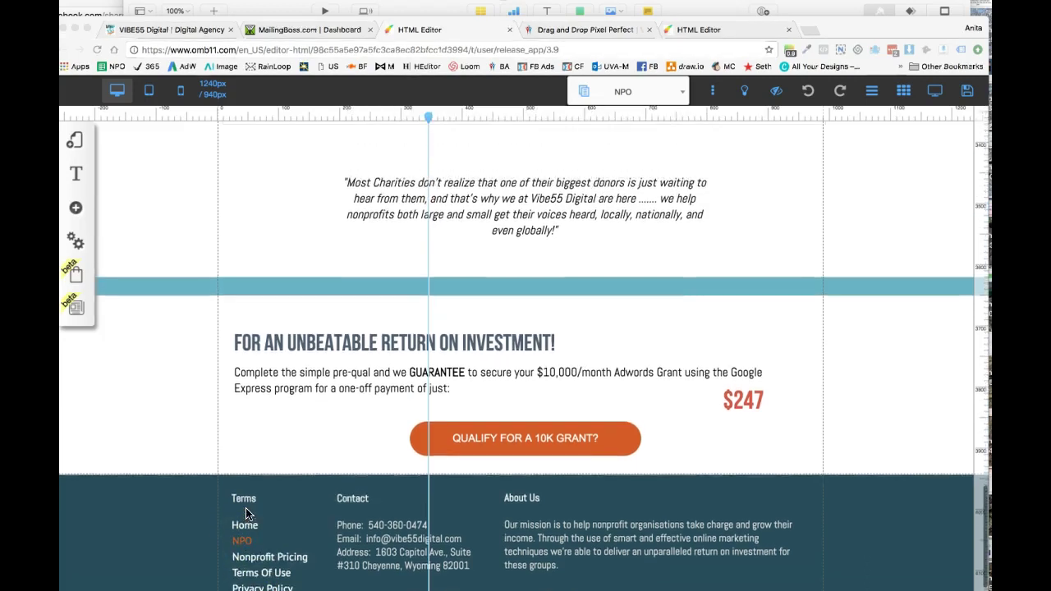
pyautogui.scroll(-2, 246, 514)
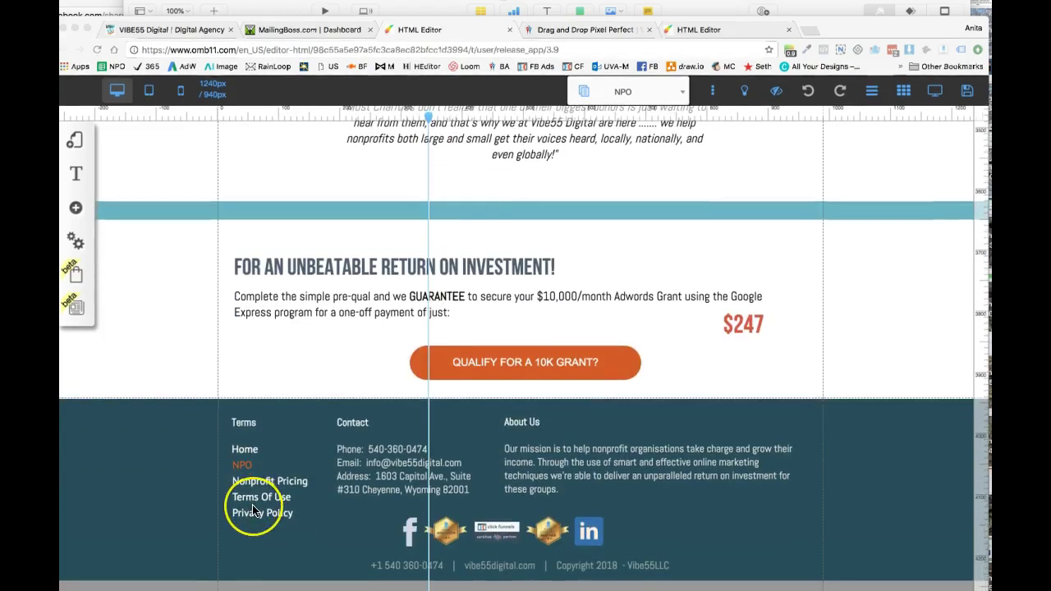
pyautogui.scroll(1, 255, 510)
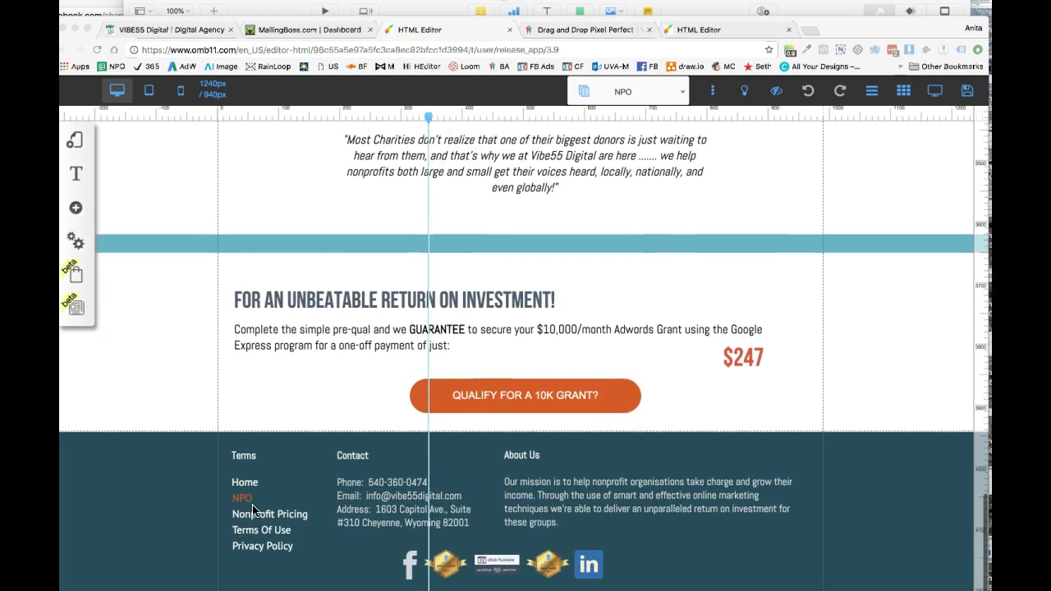
pyautogui.scroll(-1, 253, 511)
pyautogui.scroll(1, 253, 511)
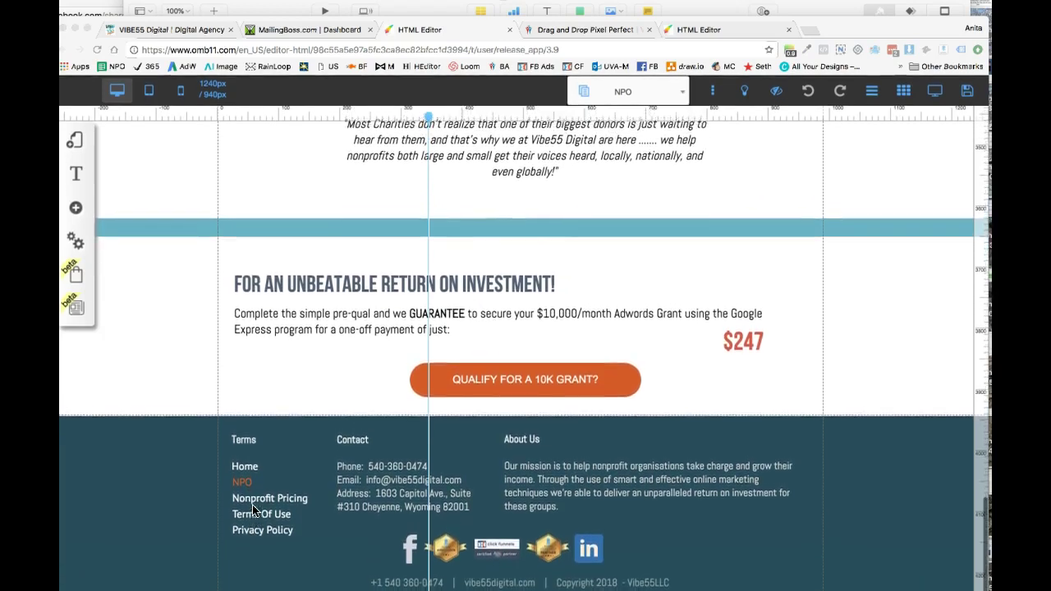
pyautogui.scroll(15, 253, 510)
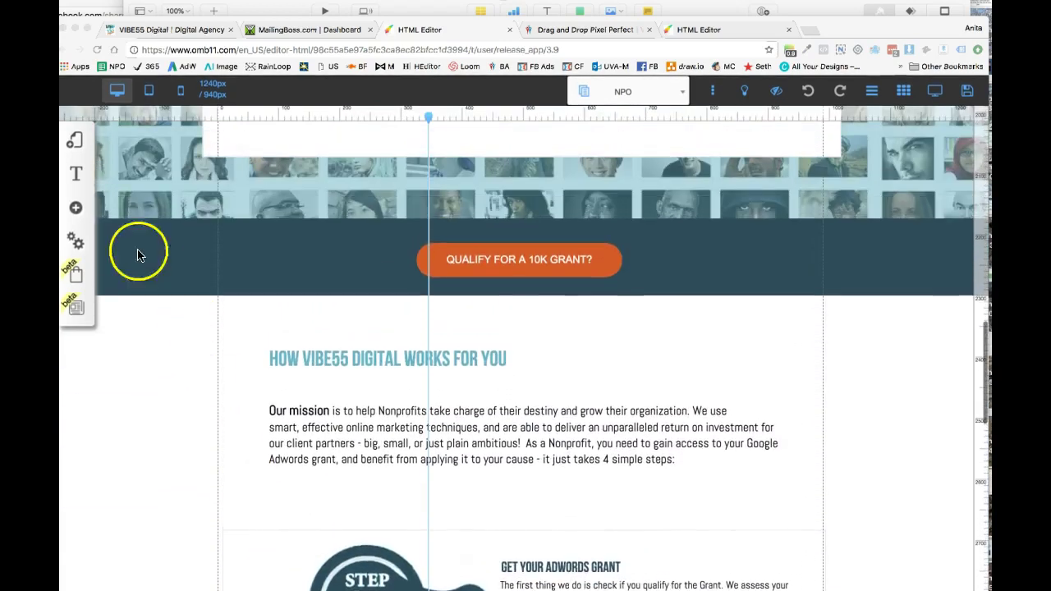
# Step: Open the VIBE55 Digital layout to show its list of pages
pyautogui.click(71, 143)
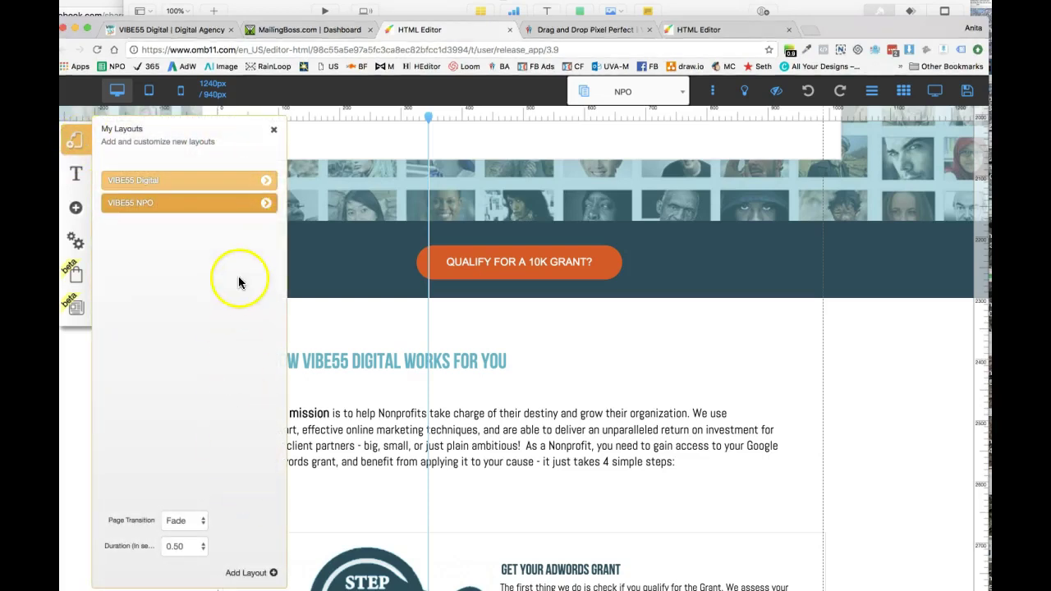
pyautogui.click(266, 180)
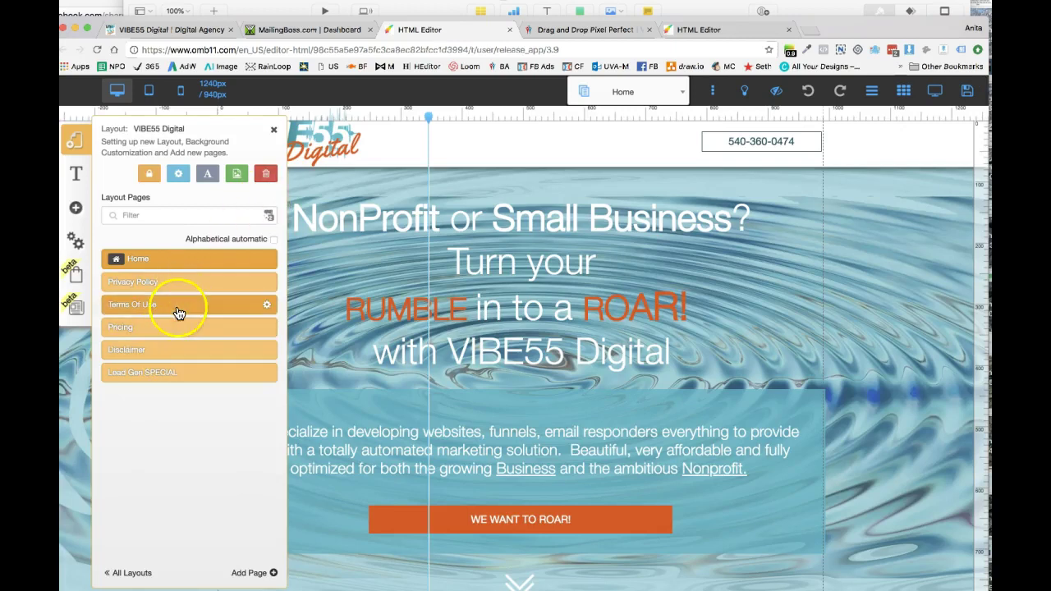
pyautogui.click(185, 292)
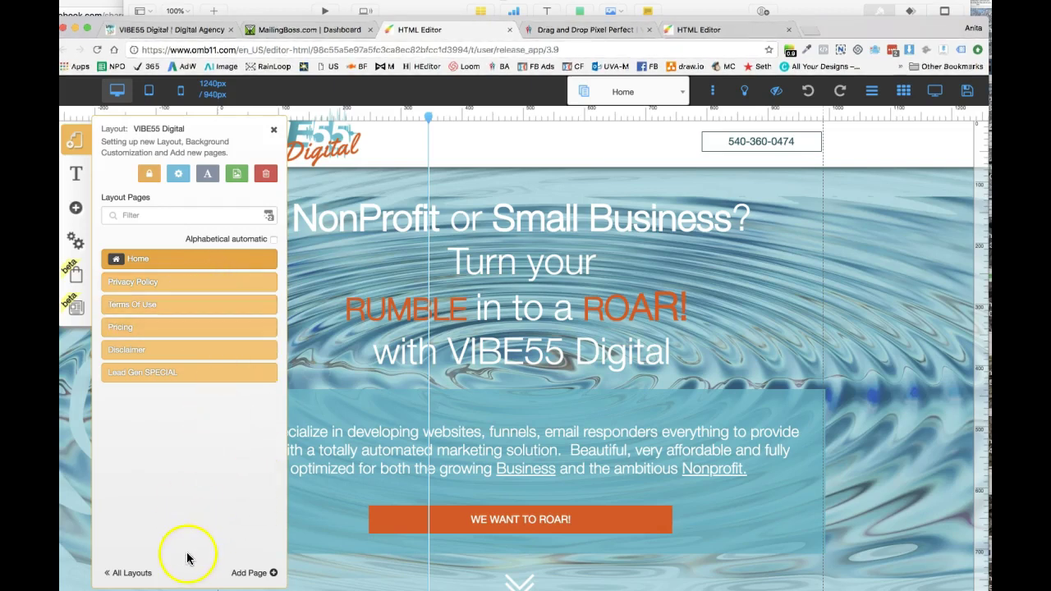
# Step: Add a page to the VIBE55 Digital layout from the Legal category's Disclaimer template, naming it Disclaimer2
pyautogui.click(251, 575)
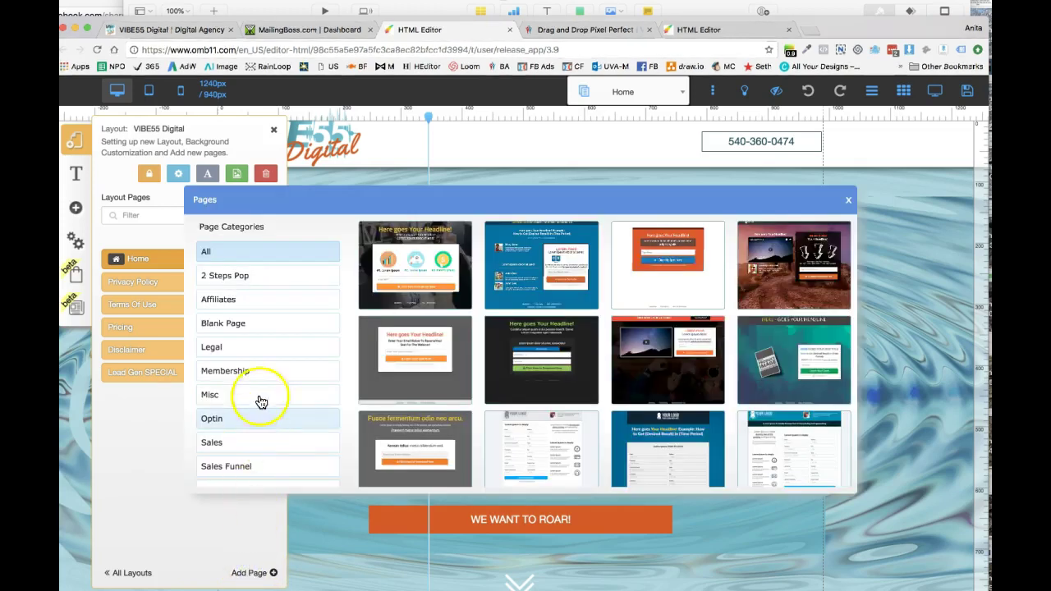
pyautogui.click(242, 353)
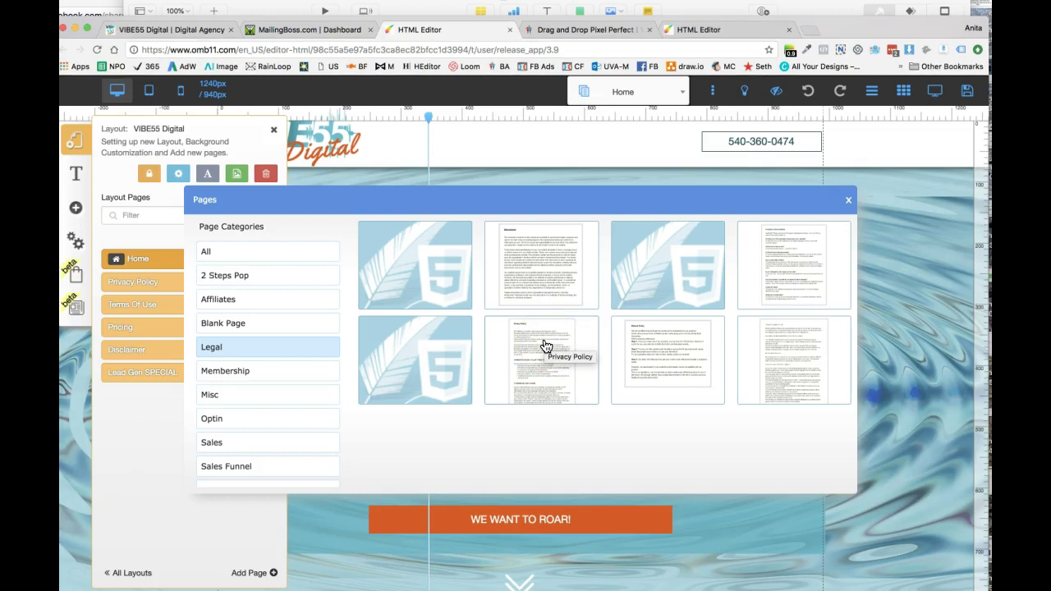
pyautogui.click(529, 257)
pyautogui.click(447, 404)
pyautogui.click(412, 448)
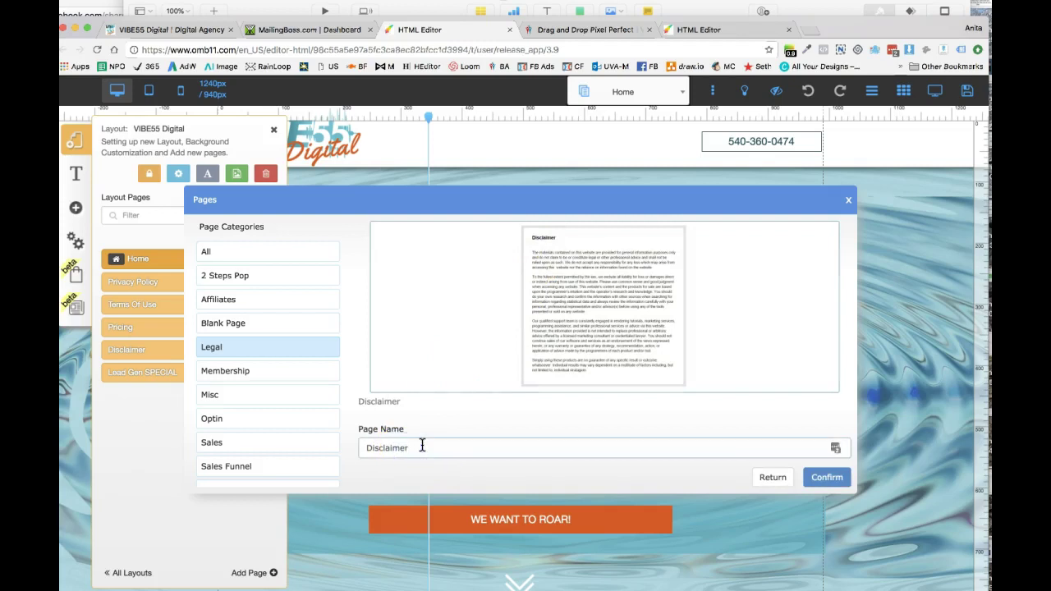
pyautogui.click(821, 480)
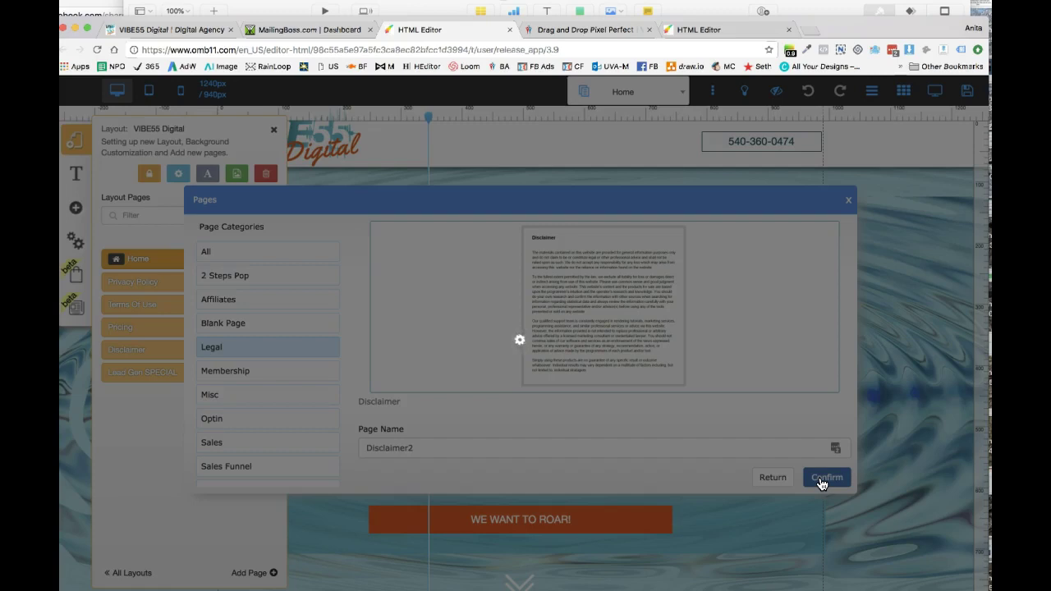
pyautogui.click(822, 481)
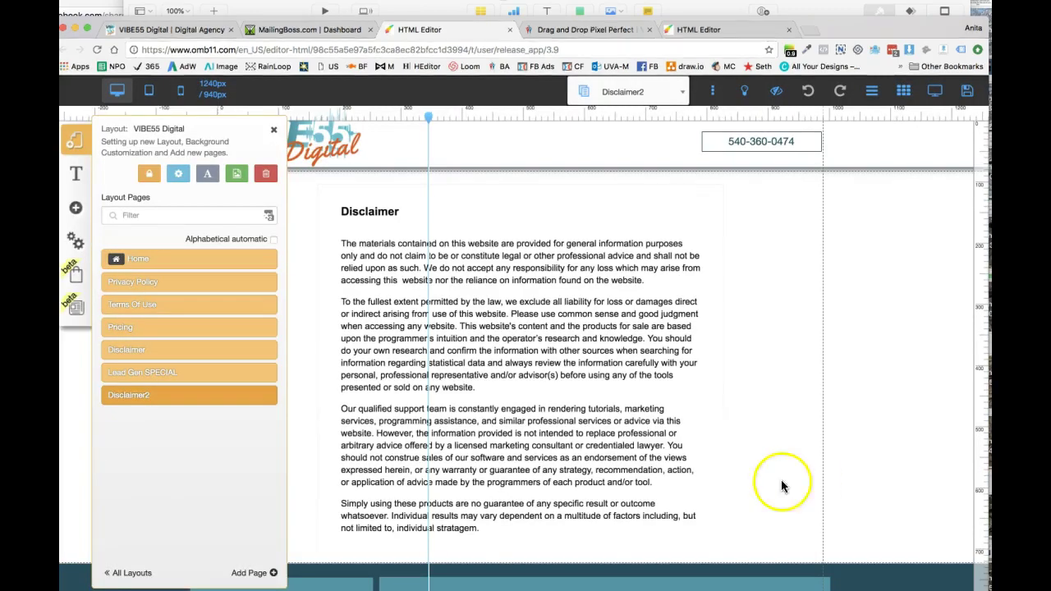
# Step: Look over the Disclaimer2 page and delete it from the layout through its page settings
pyautogui.click(681, 383)
pyautogui.scroll(-3, 681, 383)
pyautogui.scroll(3, 681, 383)
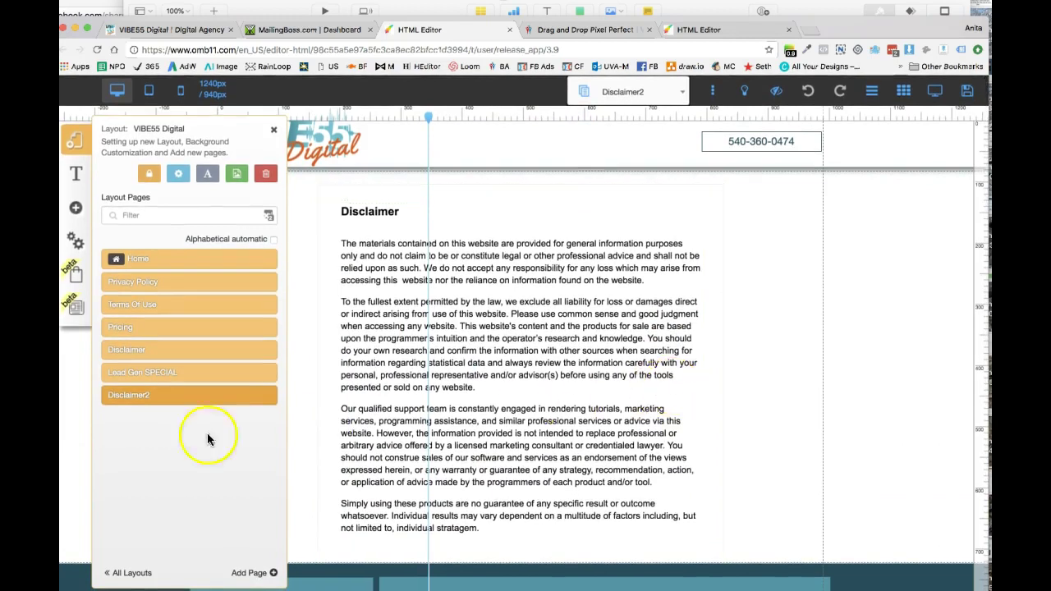
pyautogui.click(263, 397)
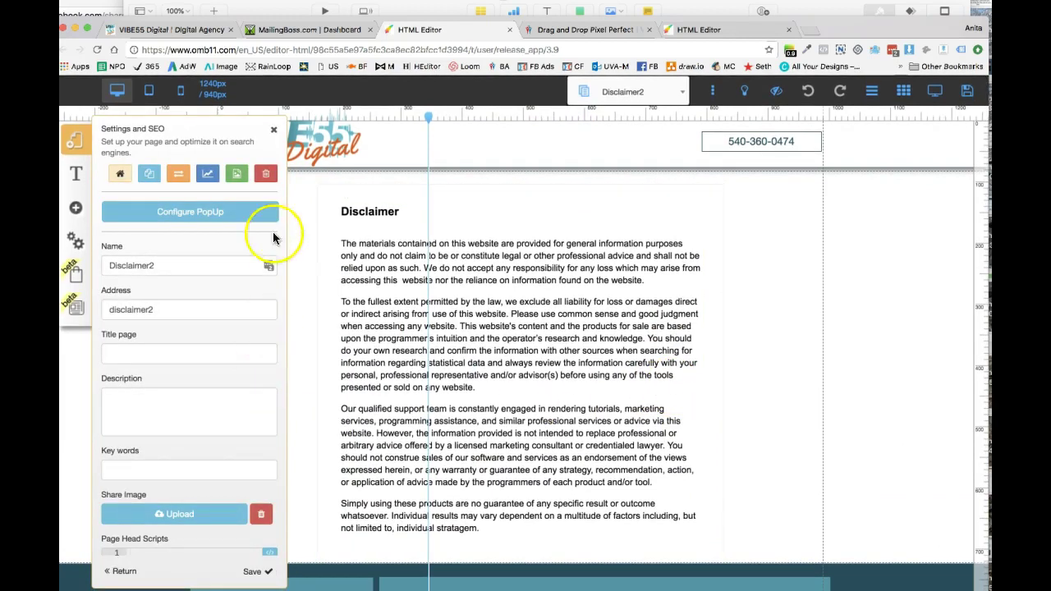
pyautogui.click(265, 173)
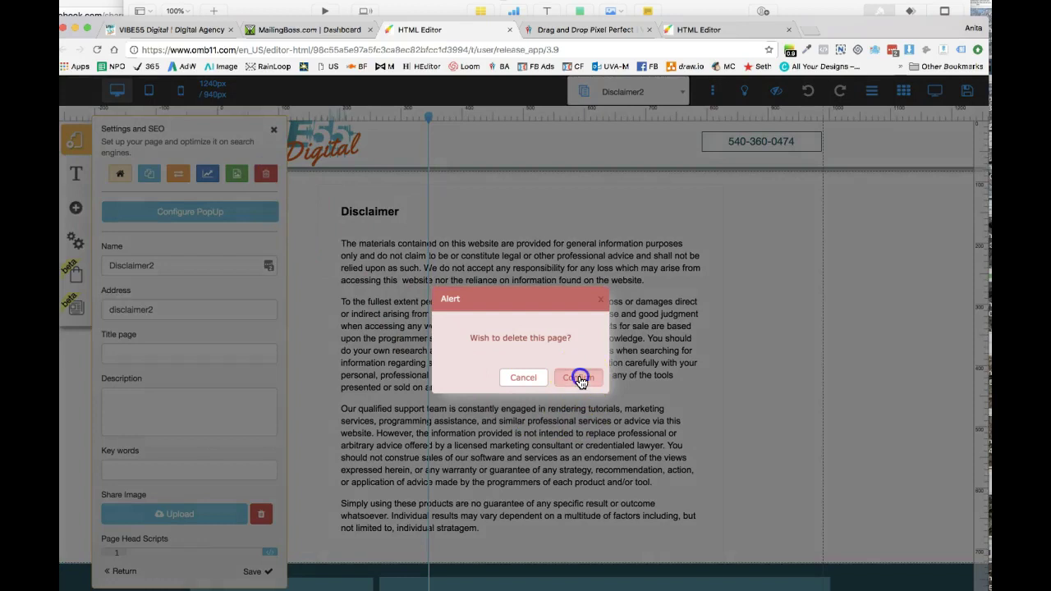
pyautogui.click(580, 383)
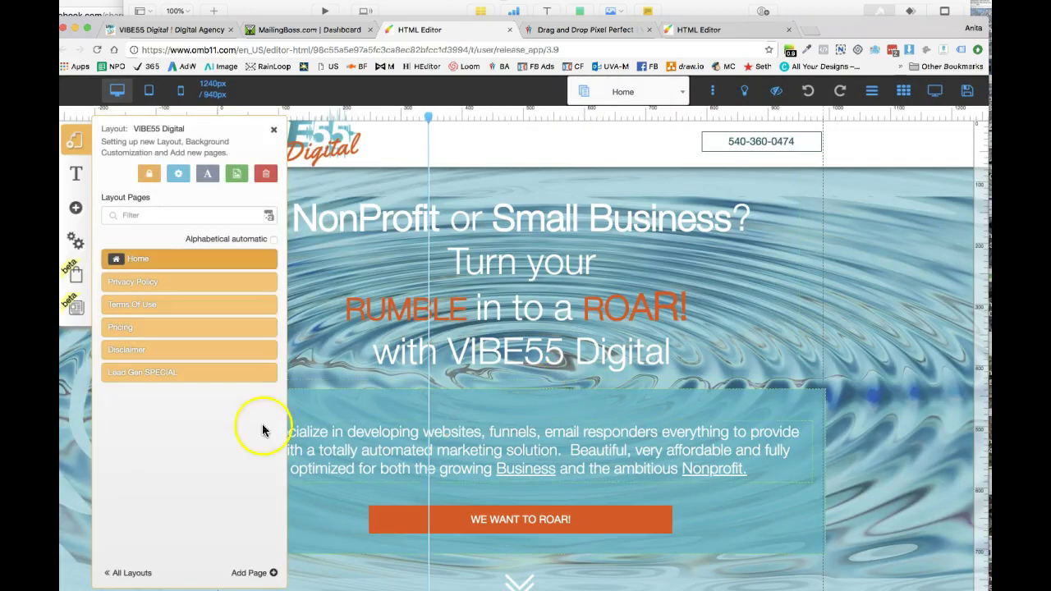
# Step: Look through the Home page's content, from the headline down to the Getting Your Story Across section
pyautogui.scroll(-1, 236, 424)
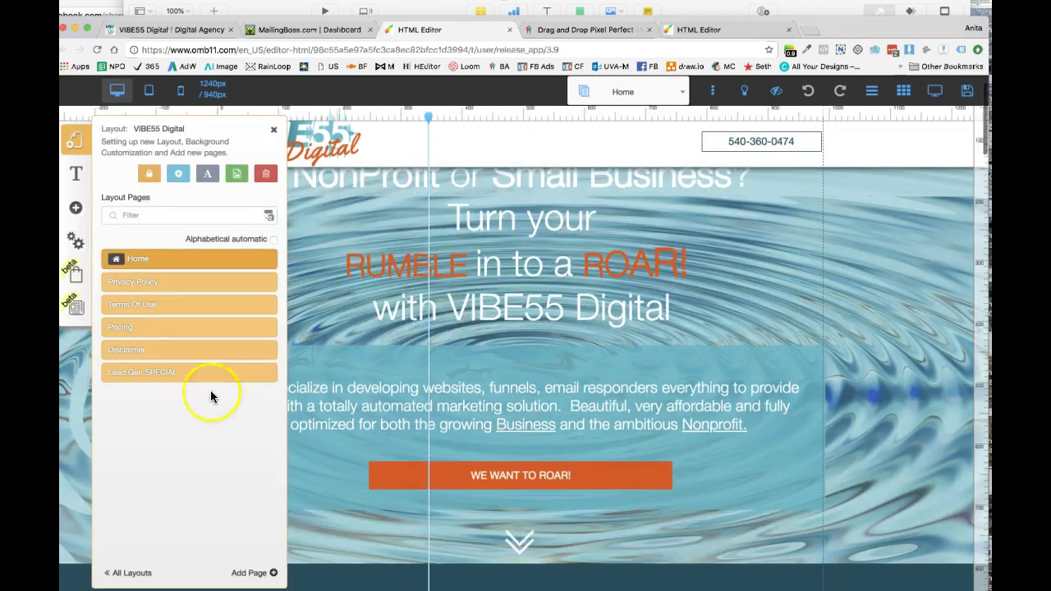
pyautogui.click(149, 289)
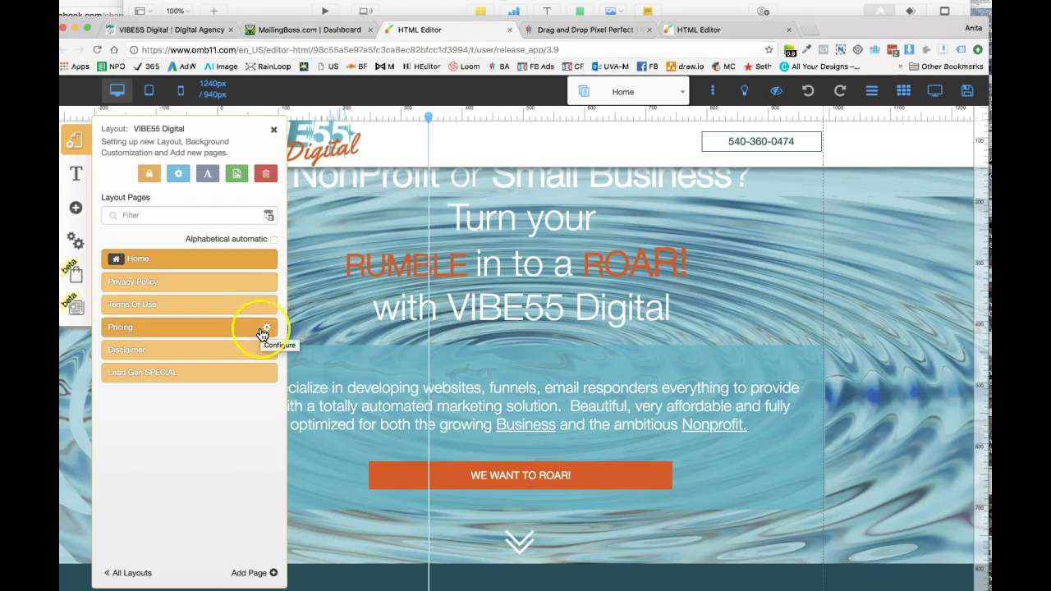
pyautogui.scroll(-2, 265, 333)
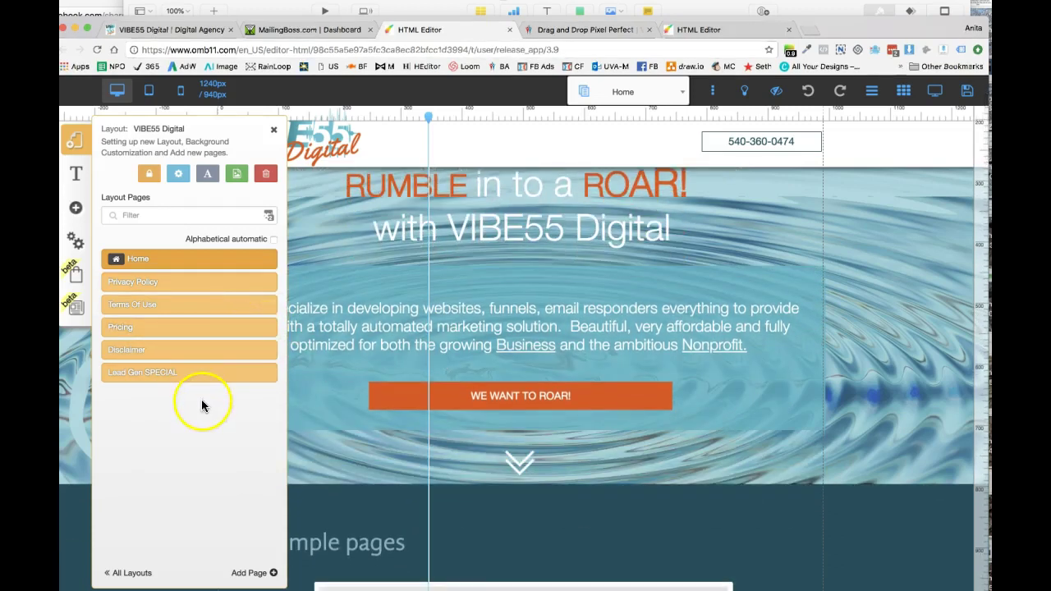
pyautogui.click(359, 441)
pyautogui.scroll(-3, 360, 441)
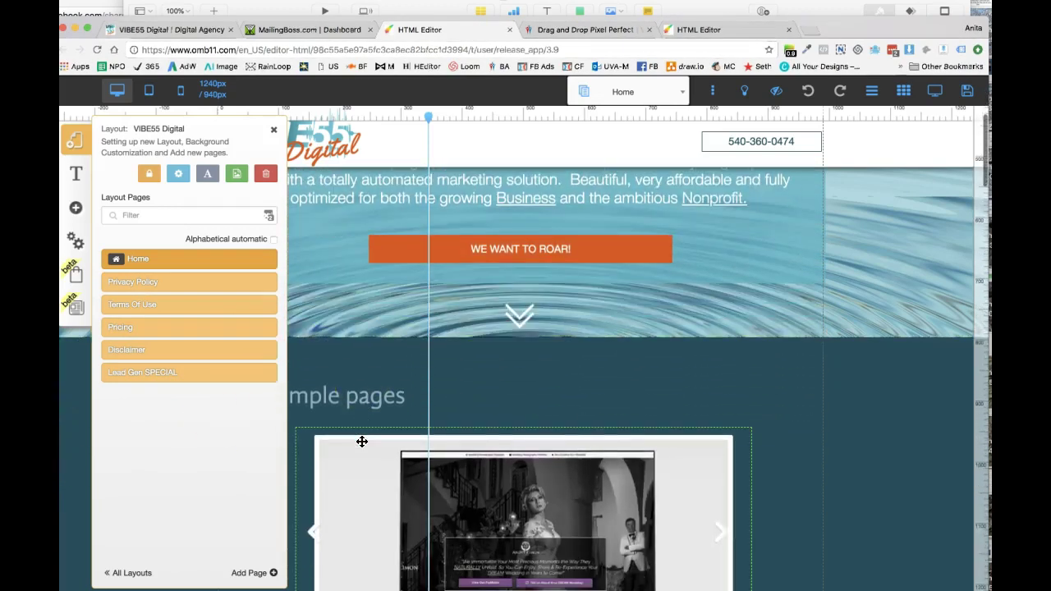
pyautogui.scroll(-8, 362, 442)
pyautogui.scroll(-14, 363, 442)
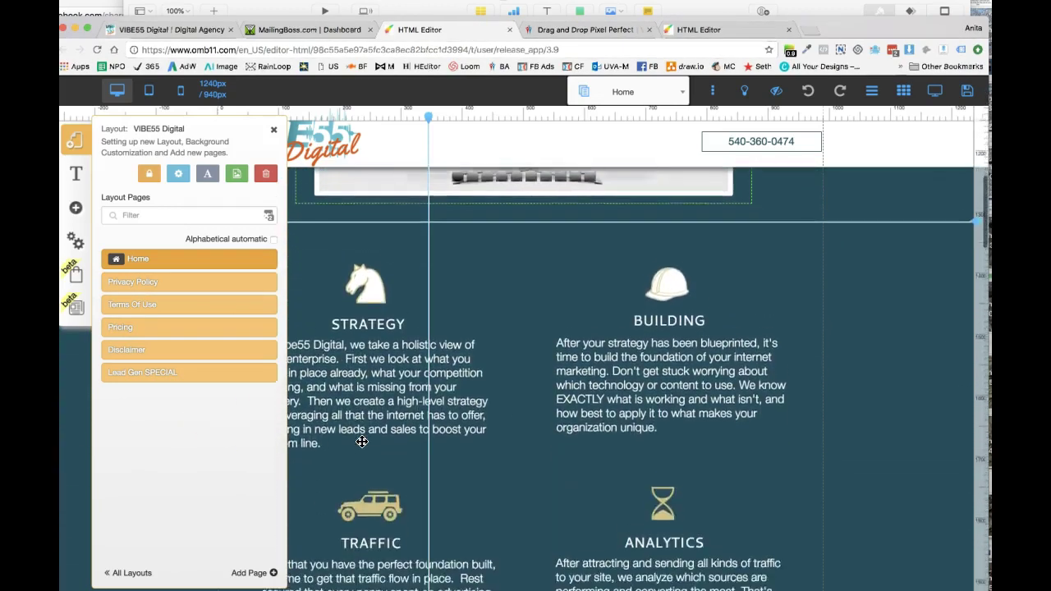
pyautogui.scroll(-4, 363, 441)
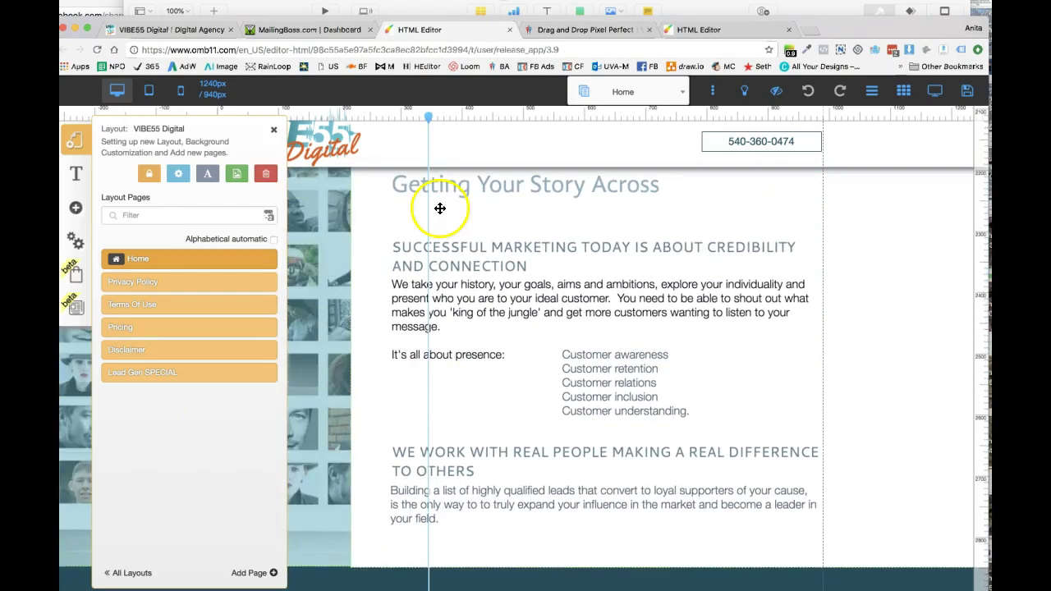
# Step: Switch the editor from the Home page to the NPO page
pyautogui.click(681, 92)
pyautogui.scroll(-3, 656, 215)
pyautogui.click(649, 210)
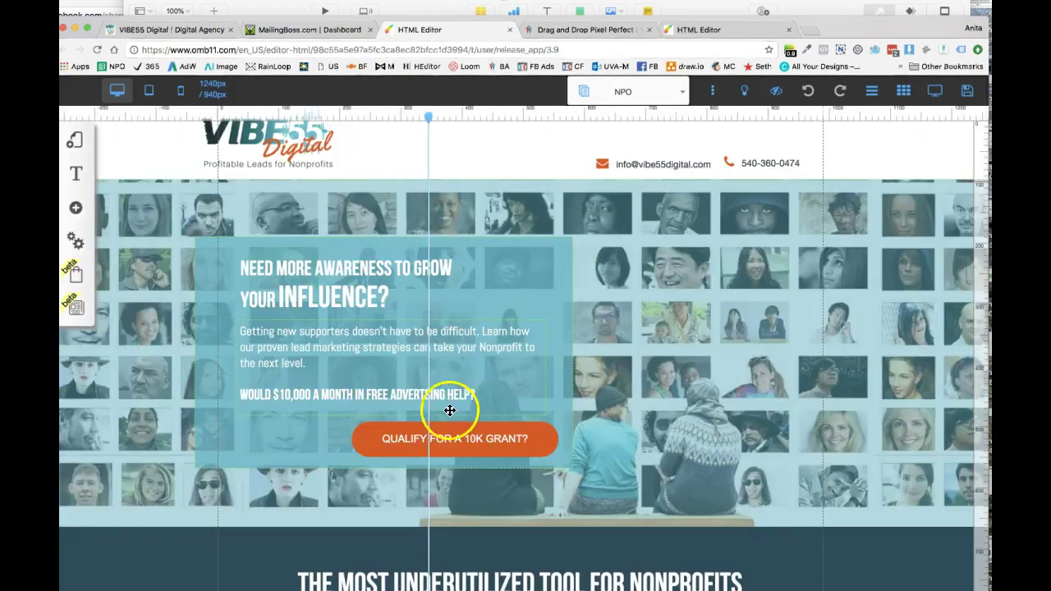
pyautogui.click(454, 445)
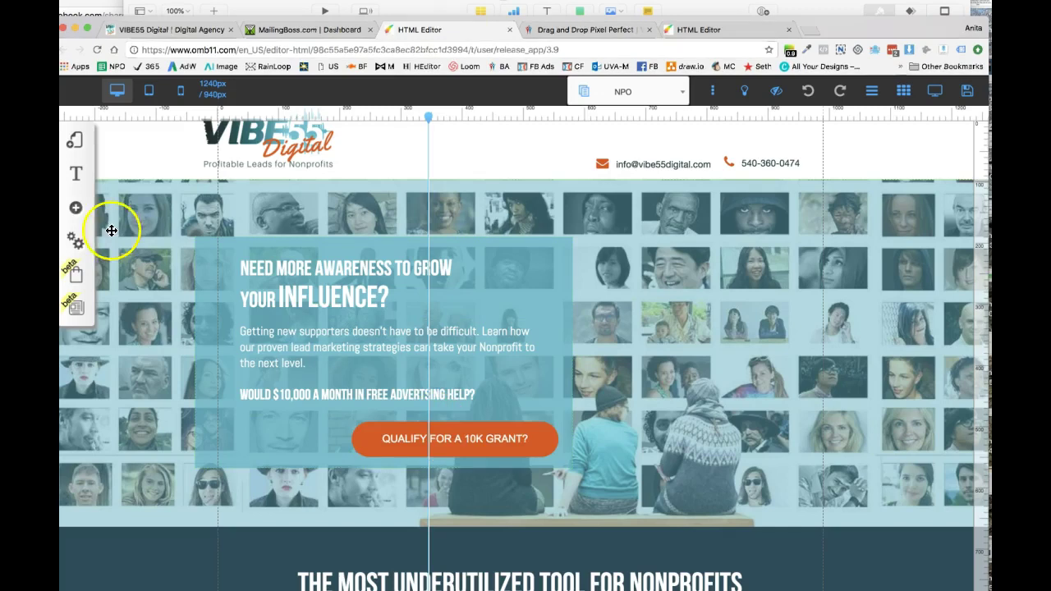
# Step: Display the NPO Prequal Google Adword Grant pop-up and delete the VIBE55 Digital logo image above its embedded form
pyautogui.click(76, 209)
pyautogui.click(163, 184)
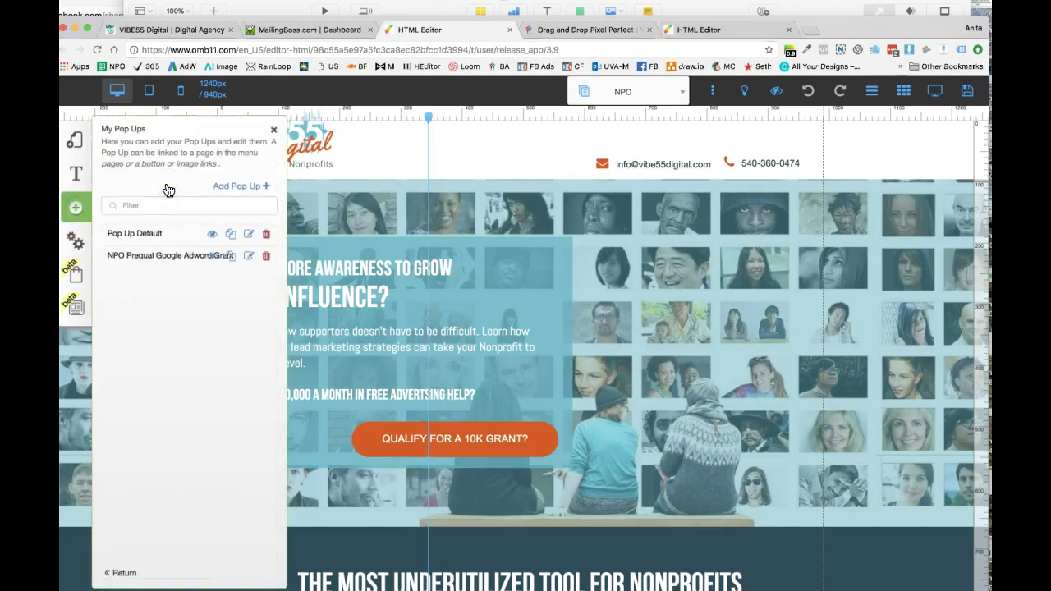
pyautogui.click(213, 257)
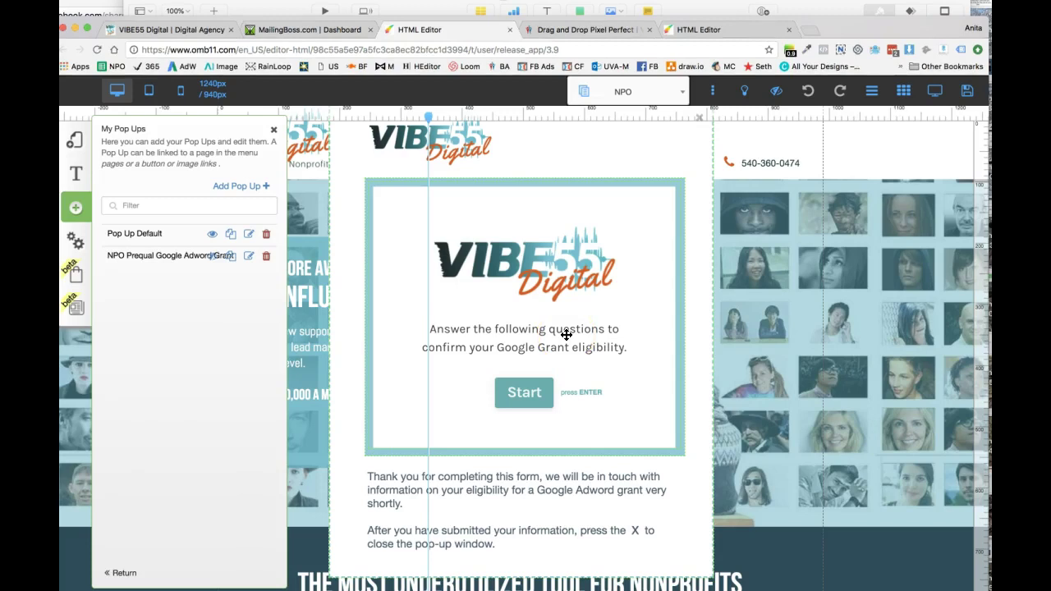
pyautogui.click(445, 148)
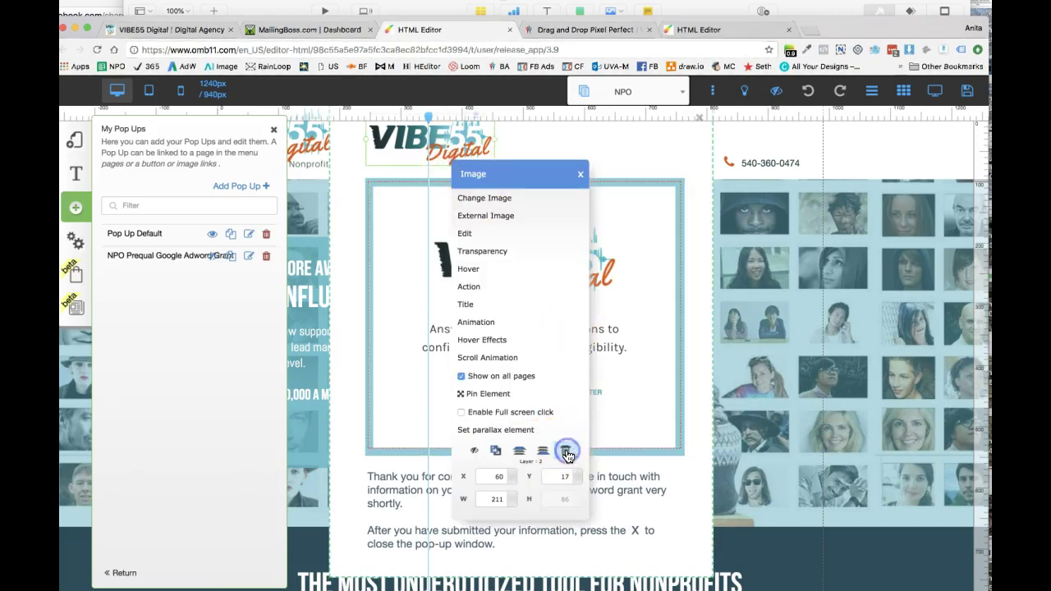
pyautogui.click(567, 454)
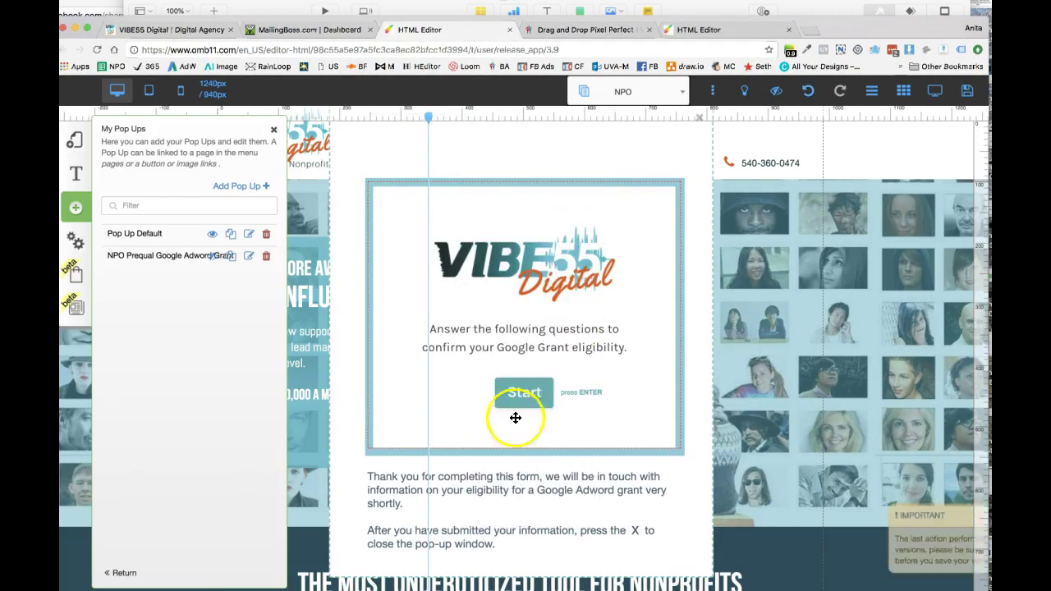
# Step: Add a contact form with First Name and E-mail fields and a red Submit button from the form templates
pyautogui.click(75, 211)
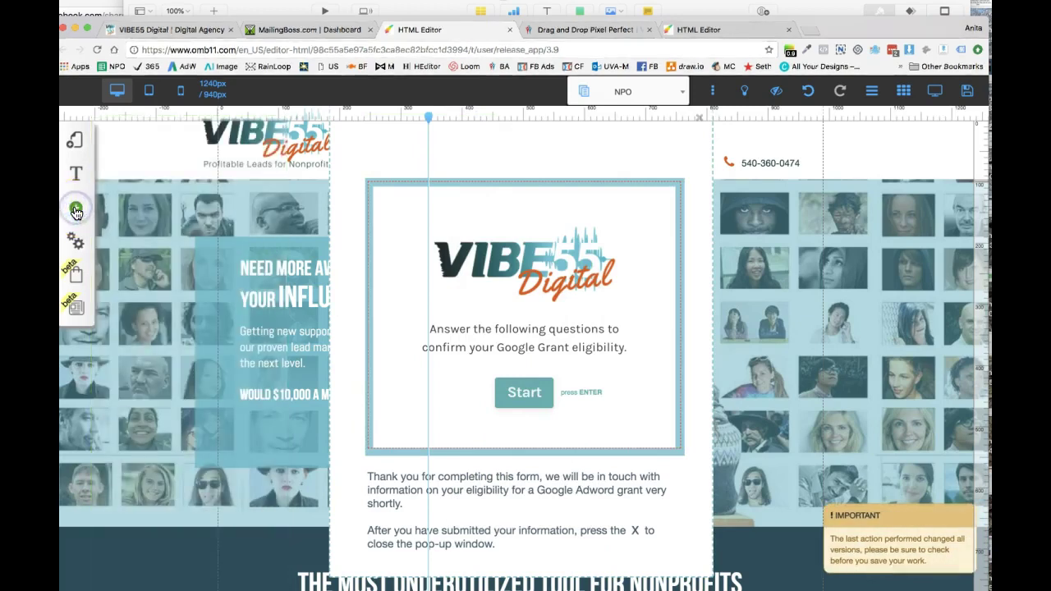
pyautogui.click(75, 211)
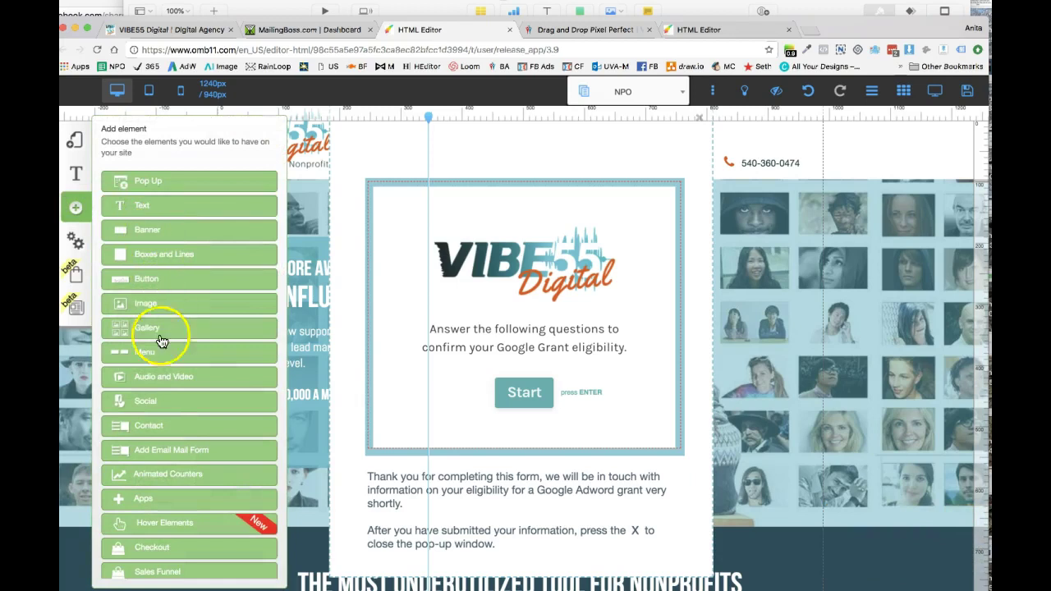
pyautogui.scroll(-1, 163, 390)
pyautogui.scroll(-1, 163, 389)
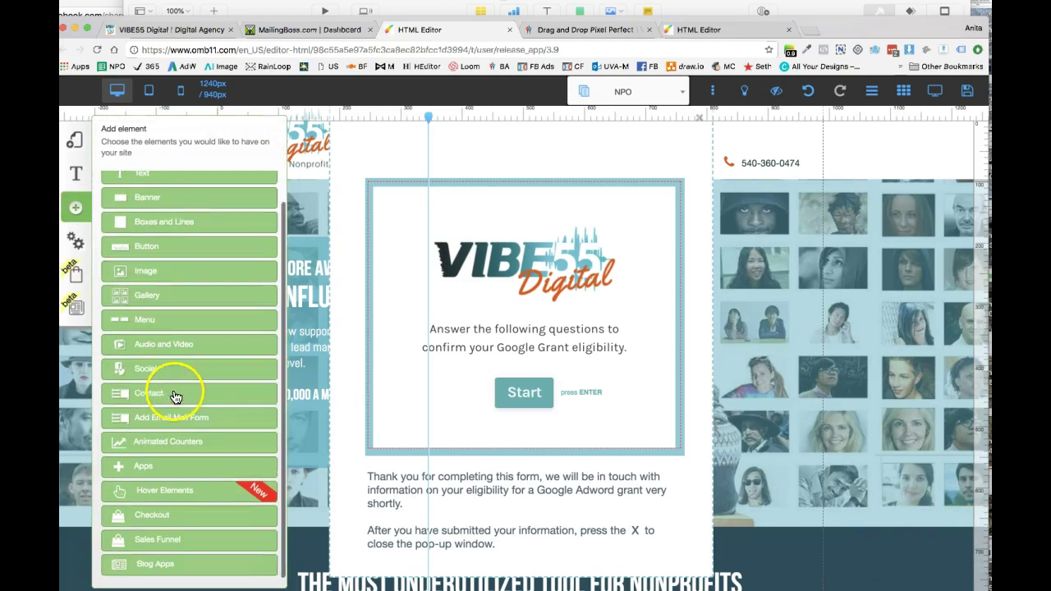
pyautogui.click(264, 395)
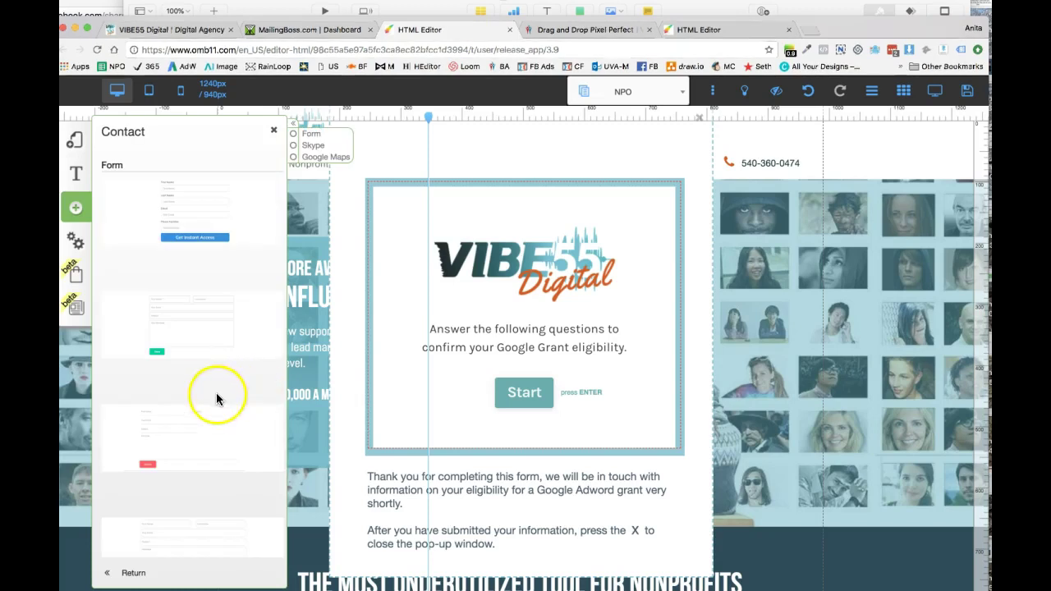
pyautogui.scroll(-5, 216, 399)
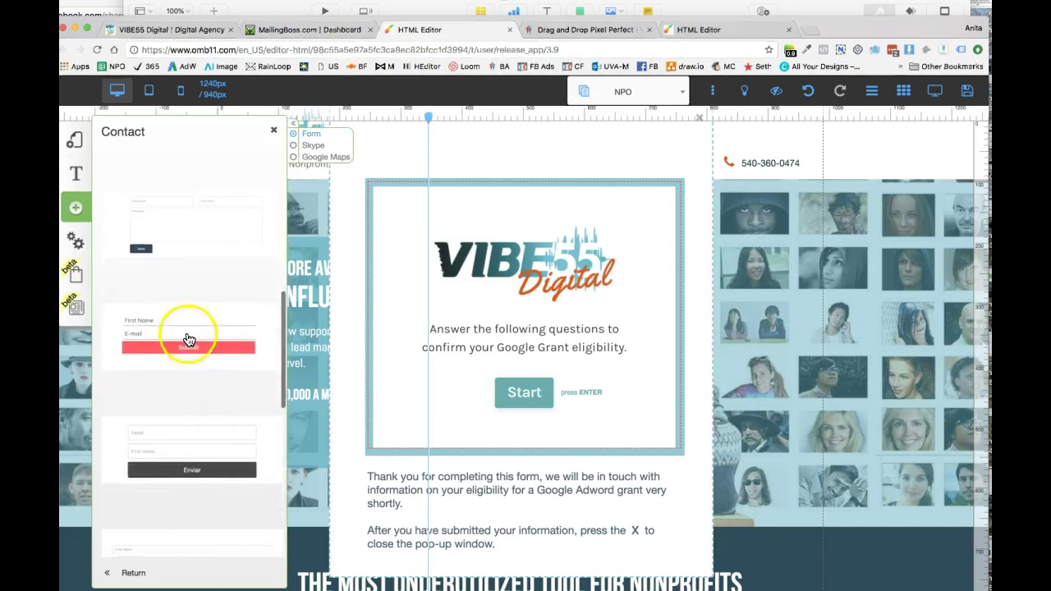
pyautogui.click(188, 339)
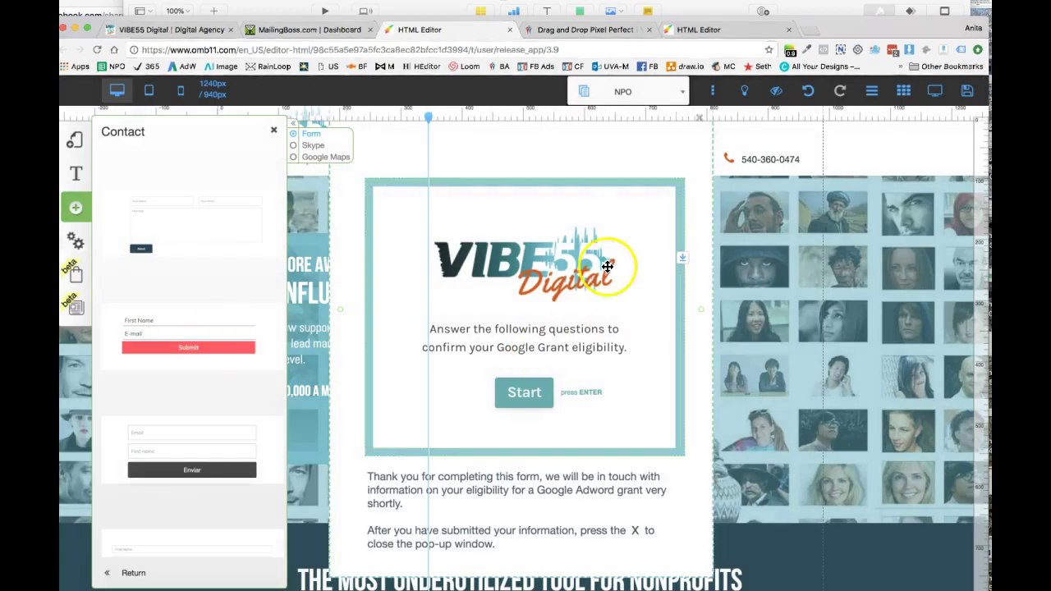
# Step: Place the new form in the pop-up above the embedded eligibility form and acknowledge the root element alert
pyautogui.moveTo(529, 148); pyautogui.dragTo(583, 151)
pyautogui.moveTo(361, 301); pyautogui.dragTo(461, 293)
pyautogui.moveTo(457, 180); pyautogui.dragTo(481, 258)
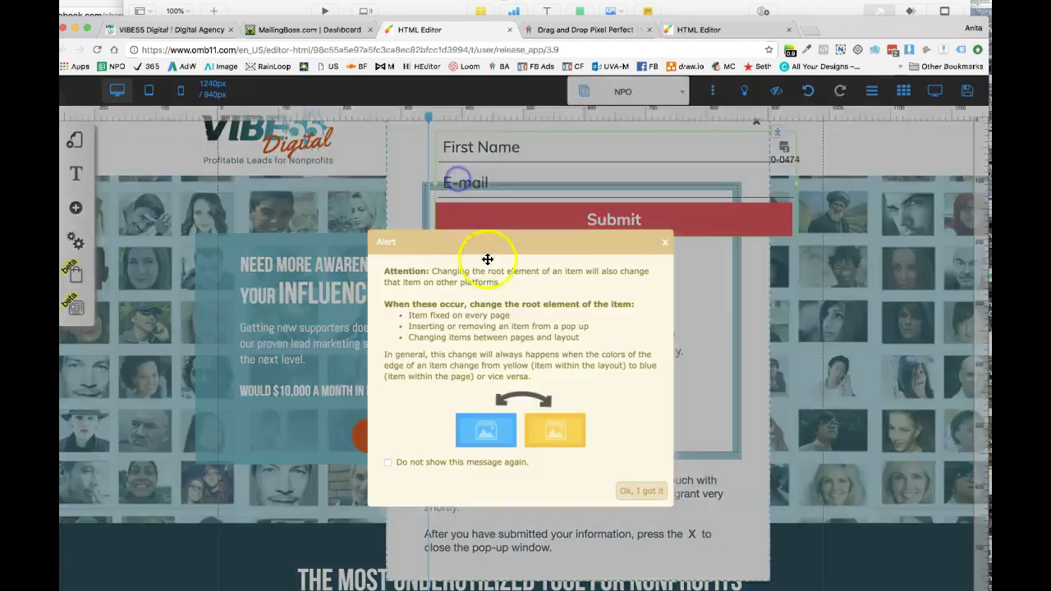
pyautogui.click(641, 495)
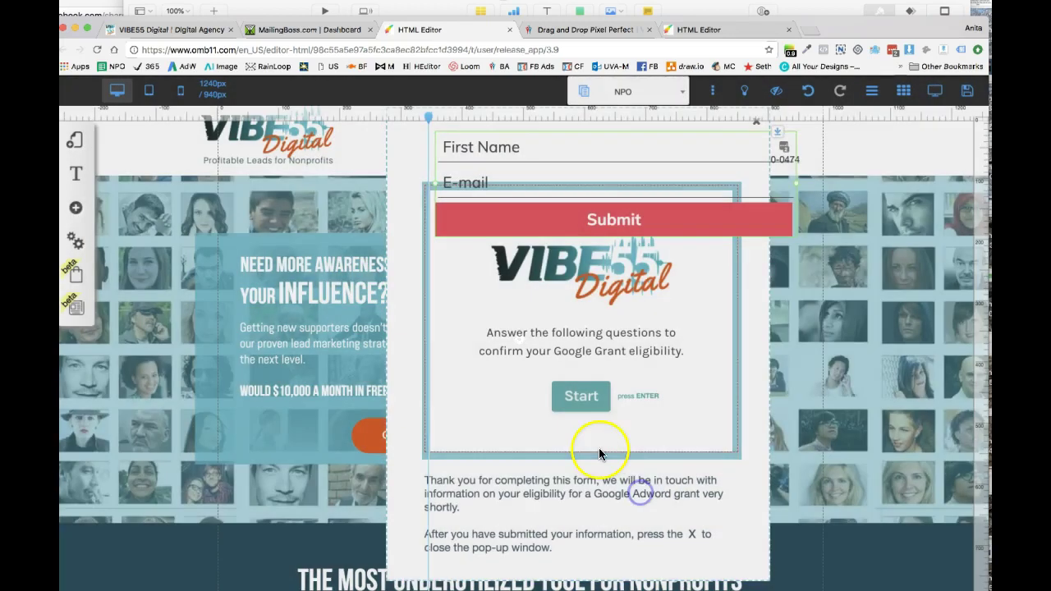
# Step: Switch to MailingBoss and open the fields of the Nonprofit Grant Apps list
pyautogui.hotkey('ctrl', 'shift', 'Tab')
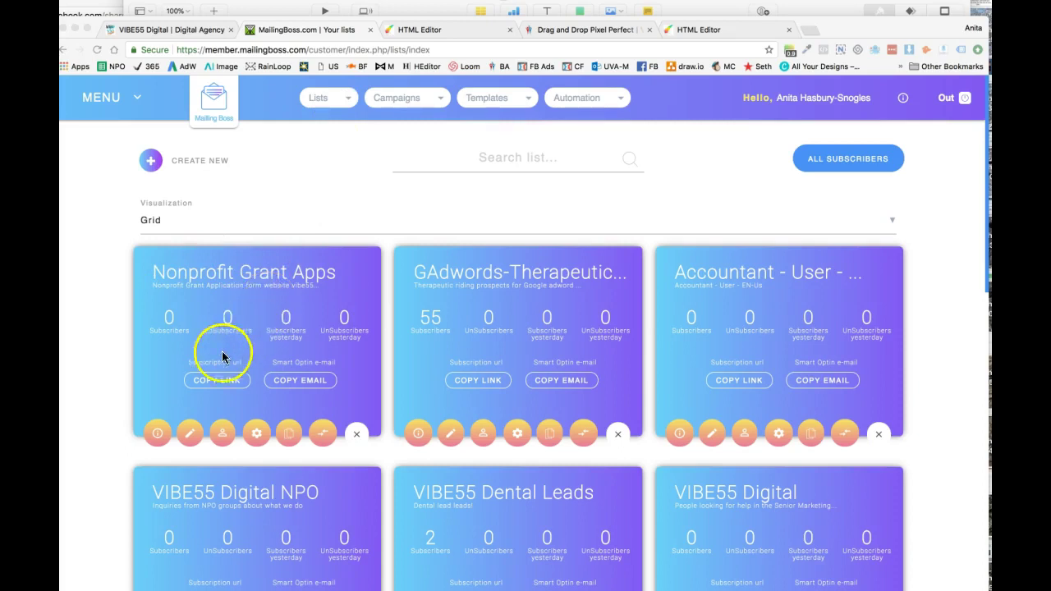
pyautogui.click(258, 434)
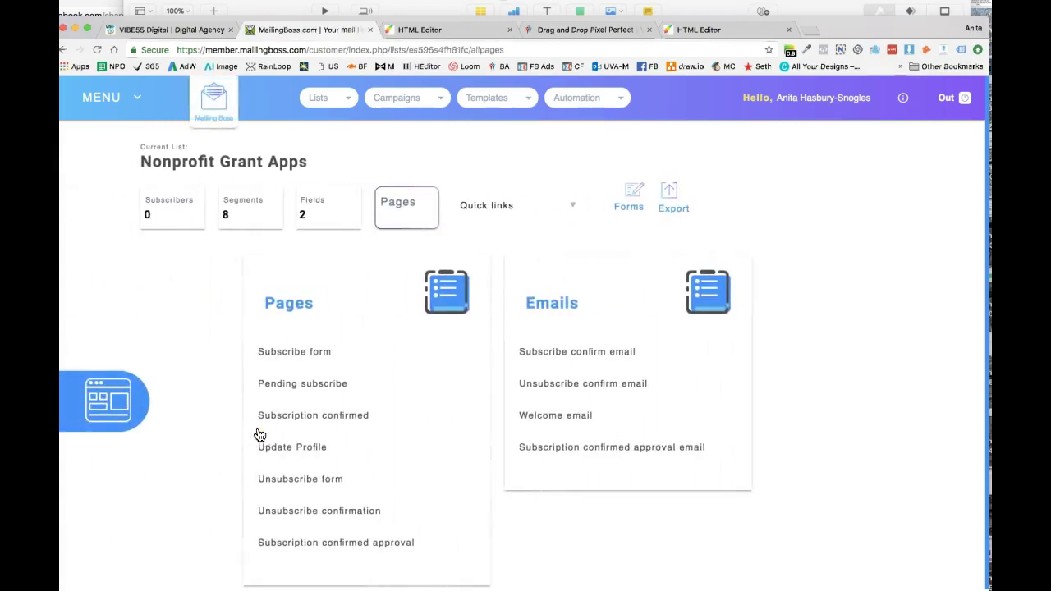
pyautogui.click(331, 212)
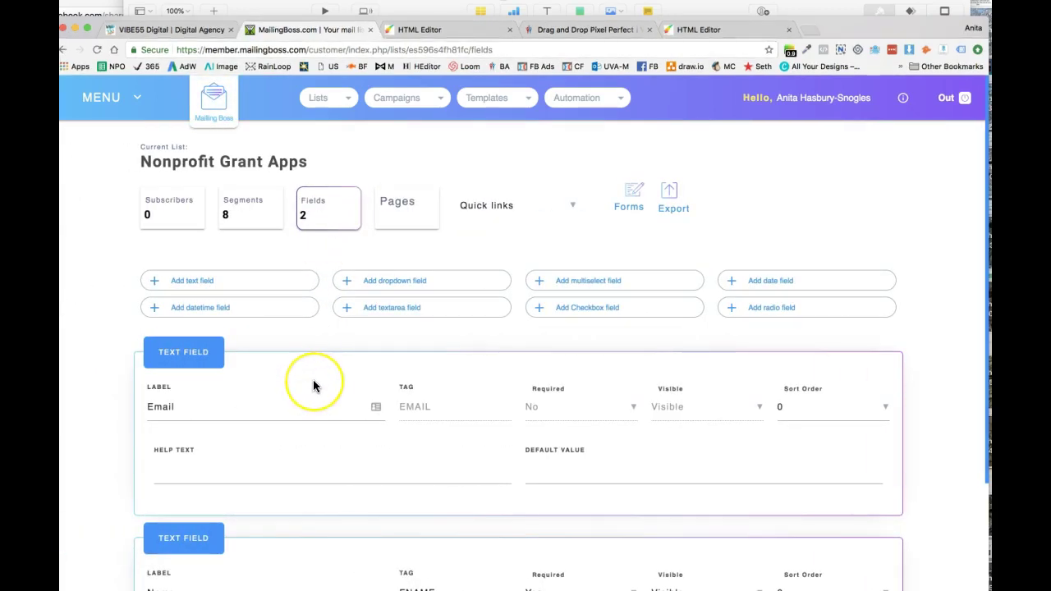
pyautogui.scroll(-3, 313, 383)
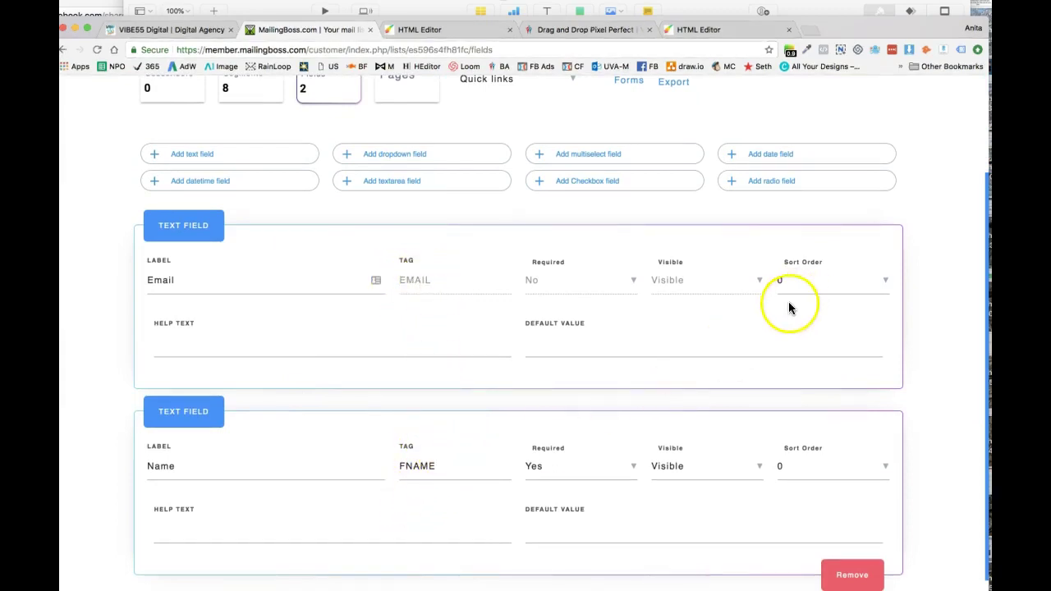
# Step: Set the sort order to 1 for the Name field and 2 for the Email field, and save the changes
pyautogui.click(885, 467)
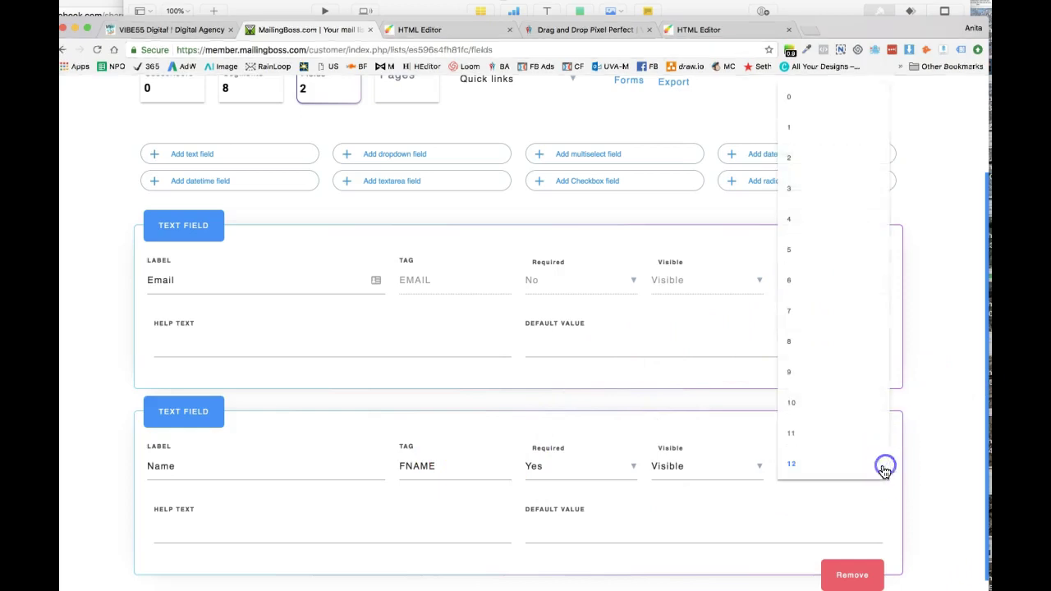
pyautogui.click(830, 128)
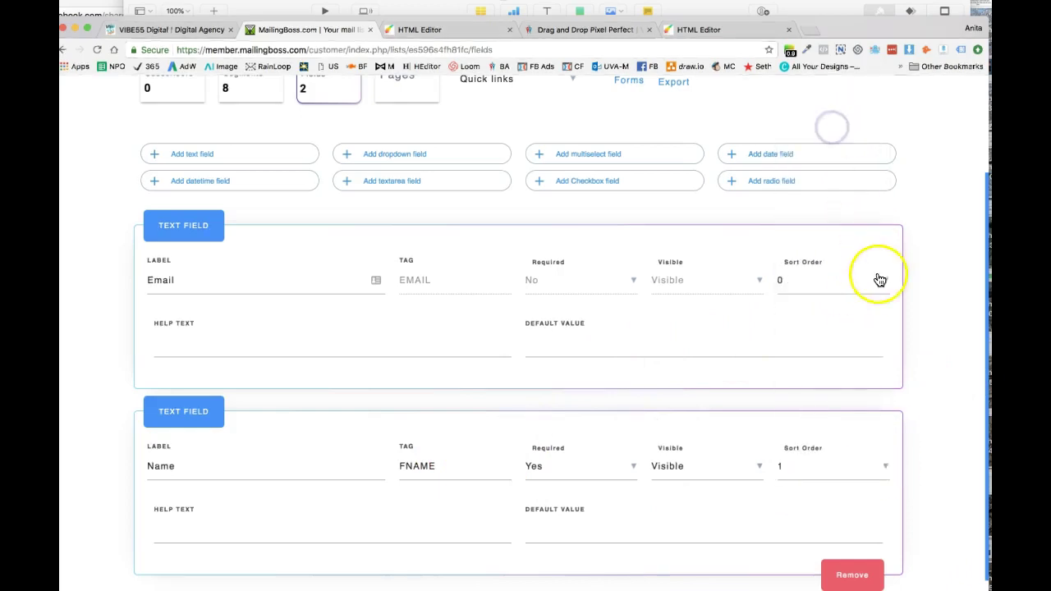
pyautogui.click(881, 281)
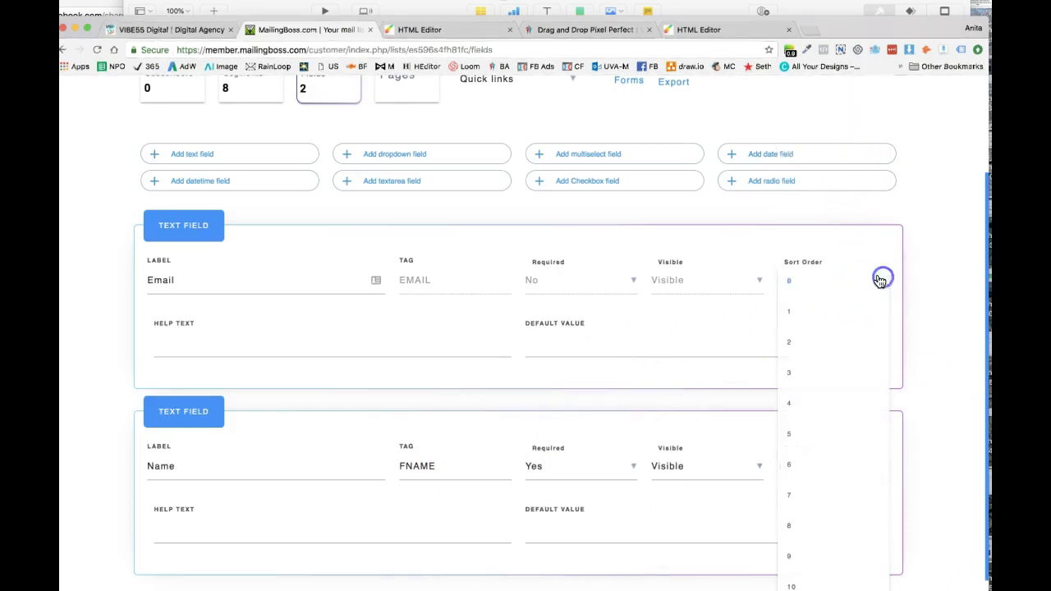
pyautogui.click(821, 343)
pyautogui.scroll(-1, 854, 349)
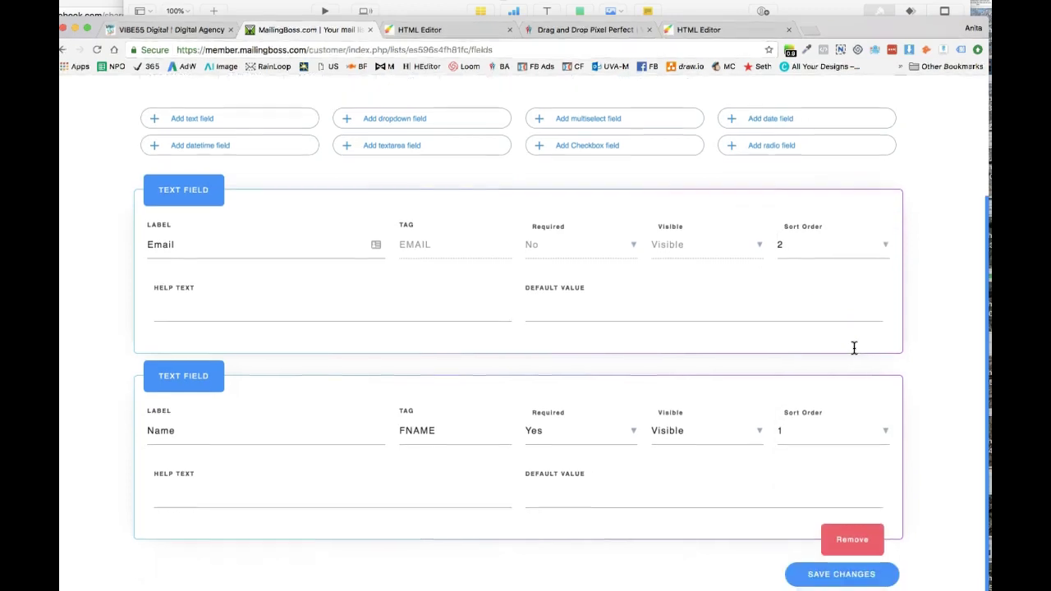
pyautogui.click(810, 575)
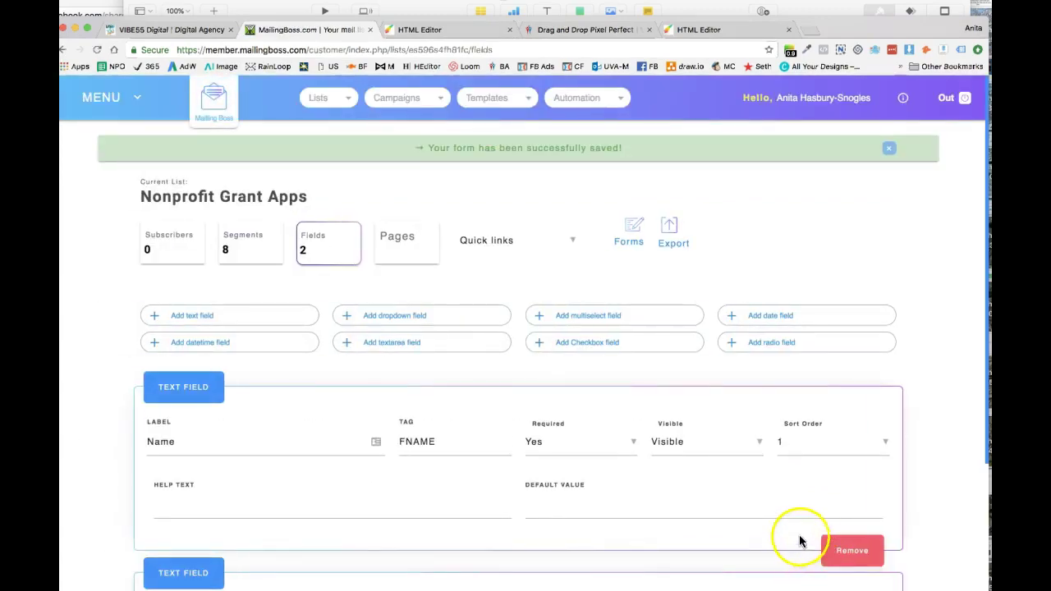
pyautogui.scroll(-5, 782, 519)
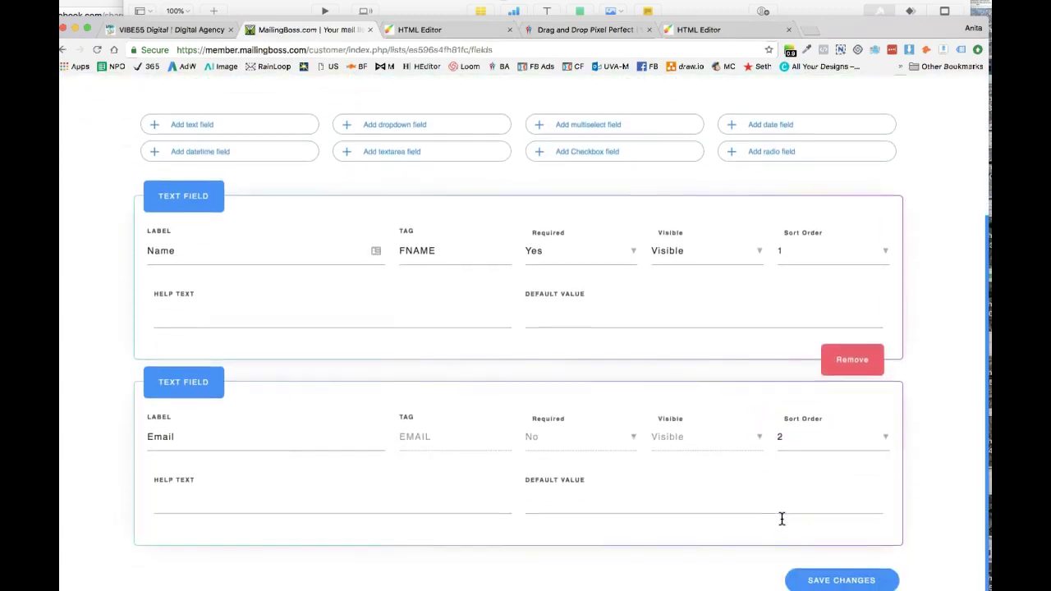
pyautogui.scroll(5, 737, 479)
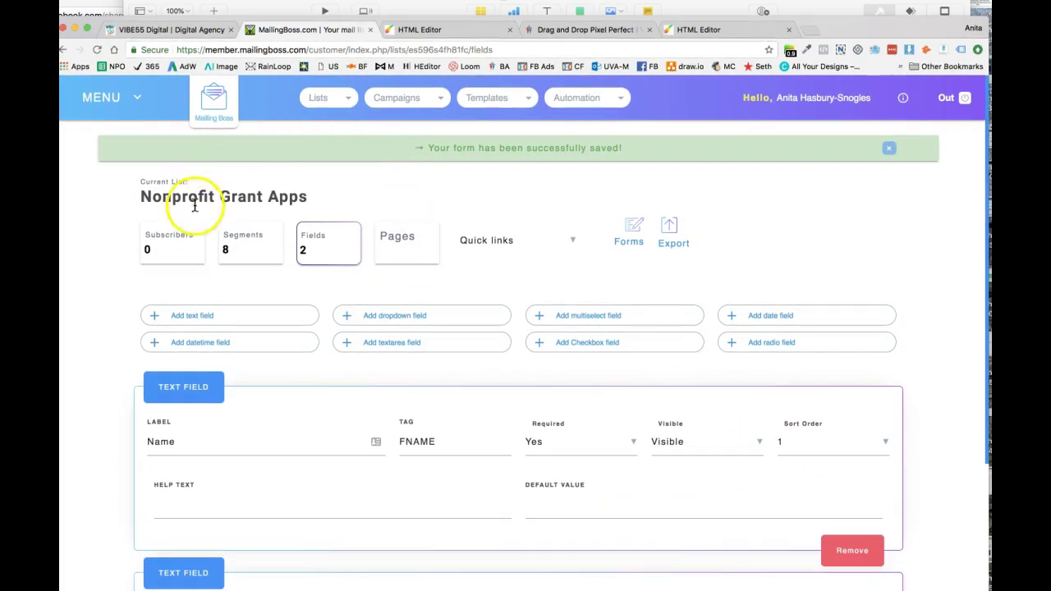
# Step: Copy the Nonprofit Grant Apps subscription link from the lists overview and return to the HTML editor showing the NPO pop-up
pyautogui.click(319, 98)
pyautogui.click(316, 106)
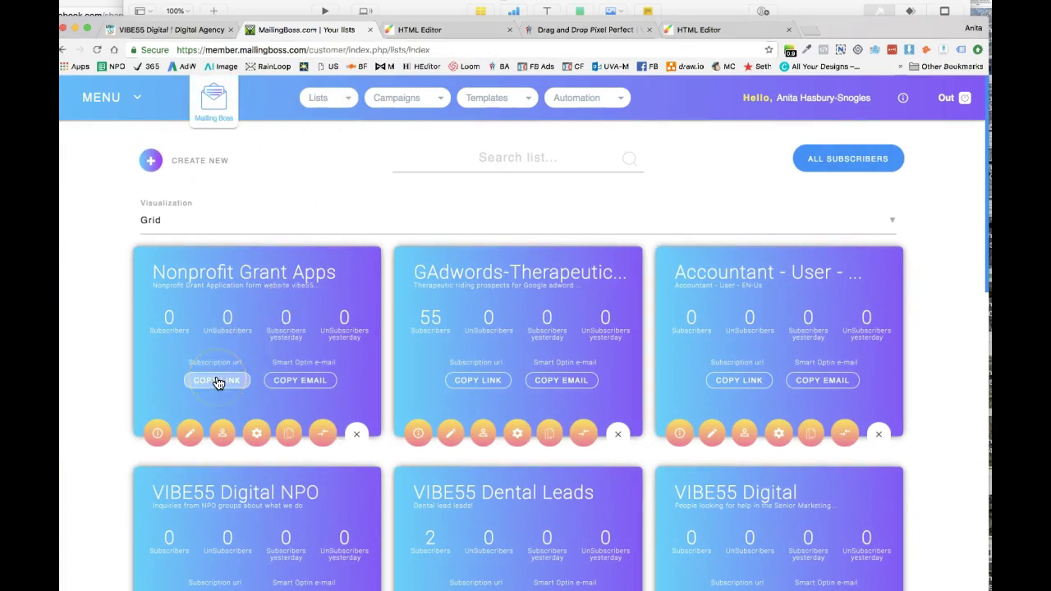
pyautogui.click(218, 384)
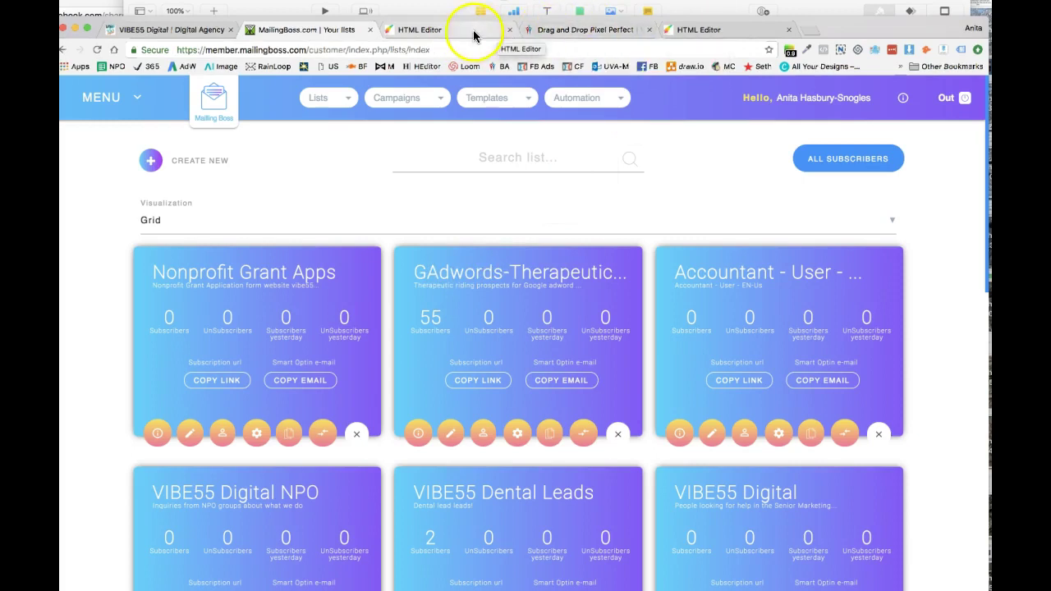
pyautogui.click(556, 31)
pyautogui.click(713, 30)
pyautogui.click(497, 29)
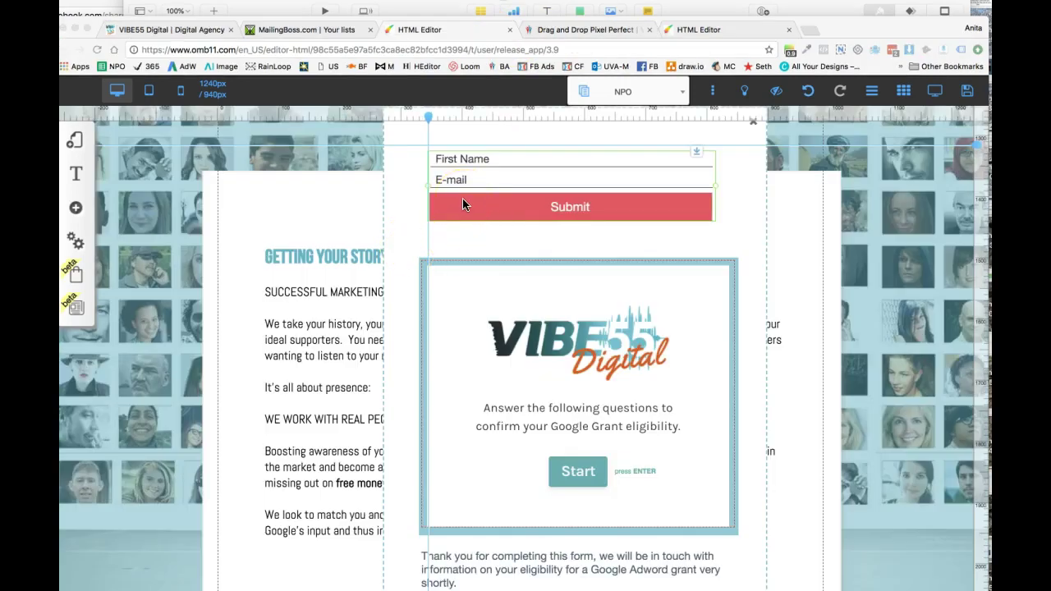
# Step: Configure the pop-up form's default submission with the copied MailingBoss subscription URL as action and POST as method
pyautogui.rightClick(474, 201)
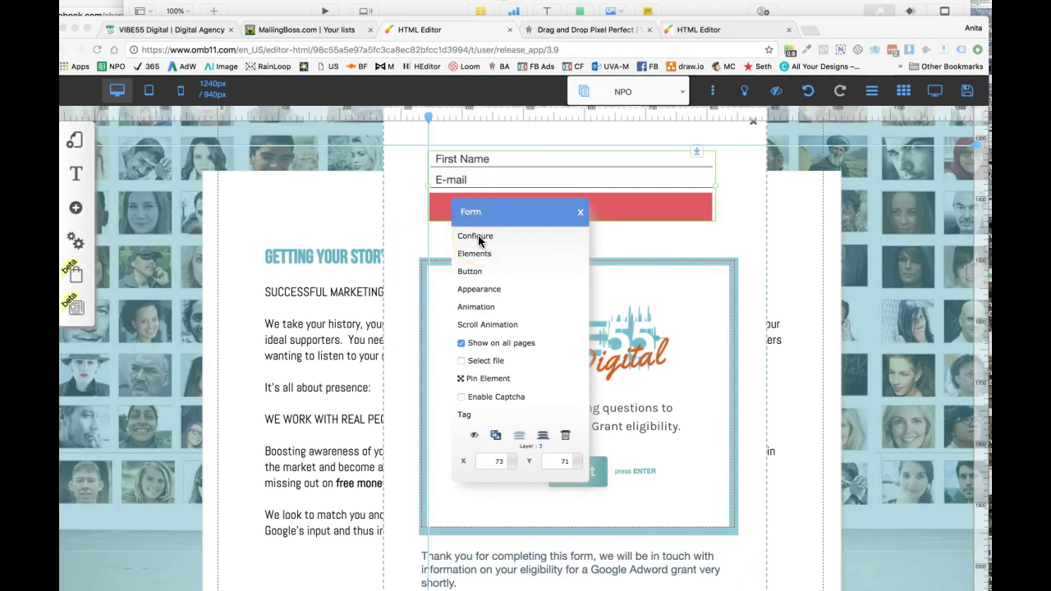
pyautogui.click(479, 236)
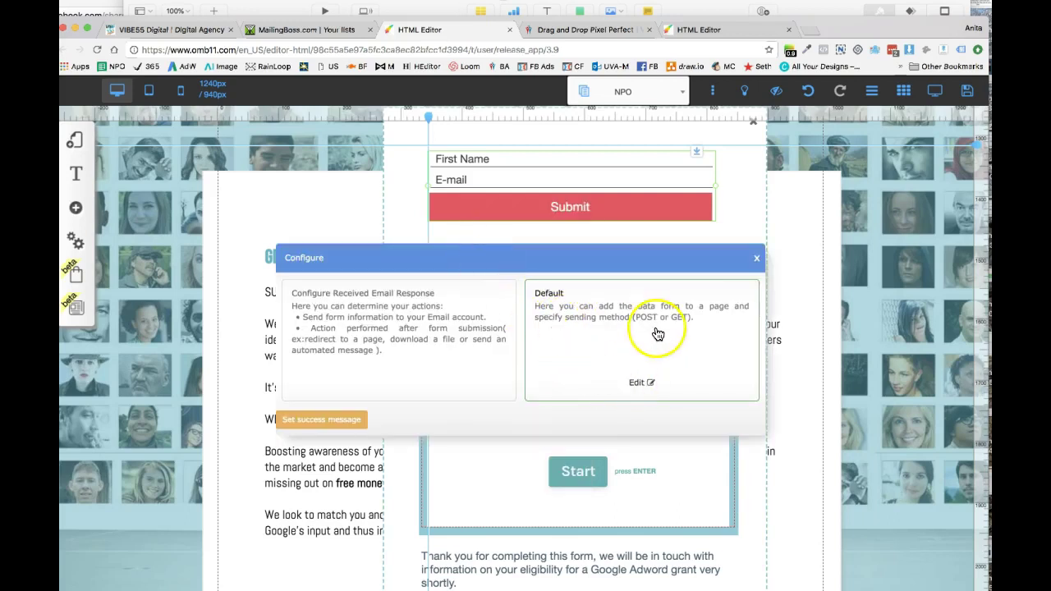
pyautogui.click(641, 383)
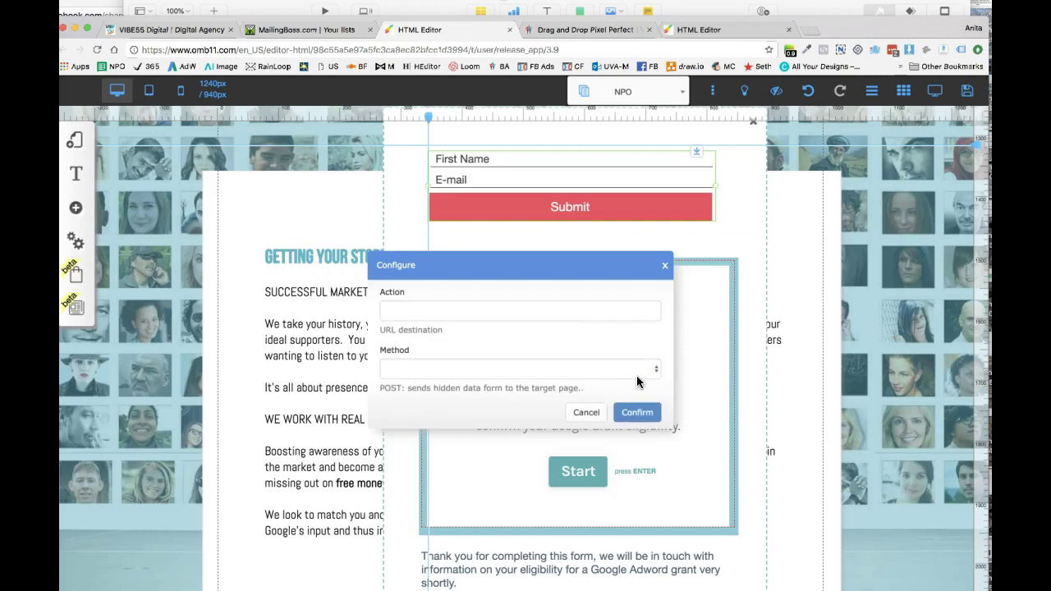
pyautogui.click(397, 310)
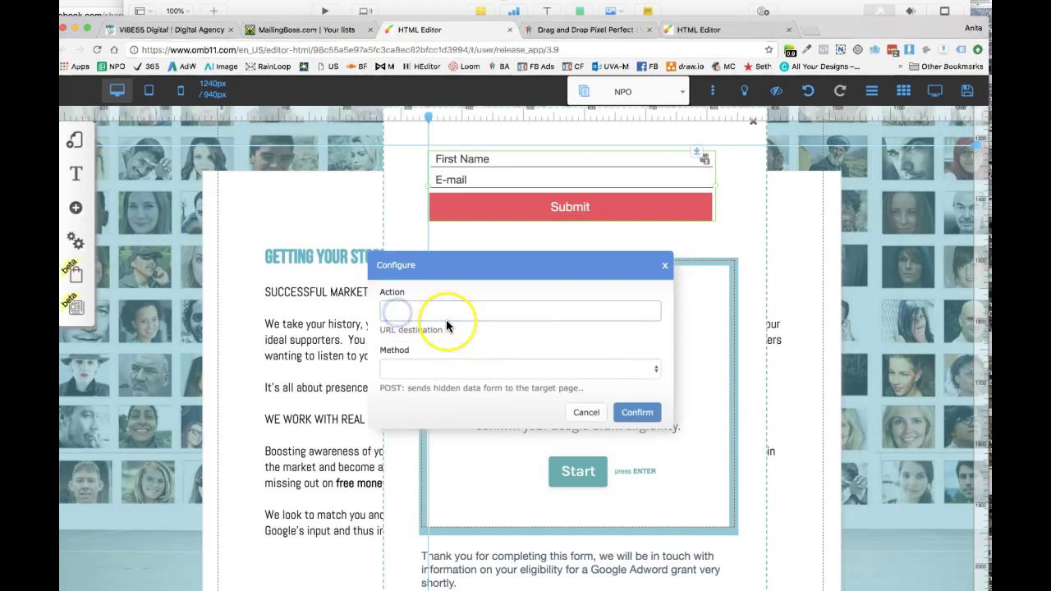
pyautogui.write('https://member.mailingboss.com/index.php/lists/es596s4fh81fc/subscribe')
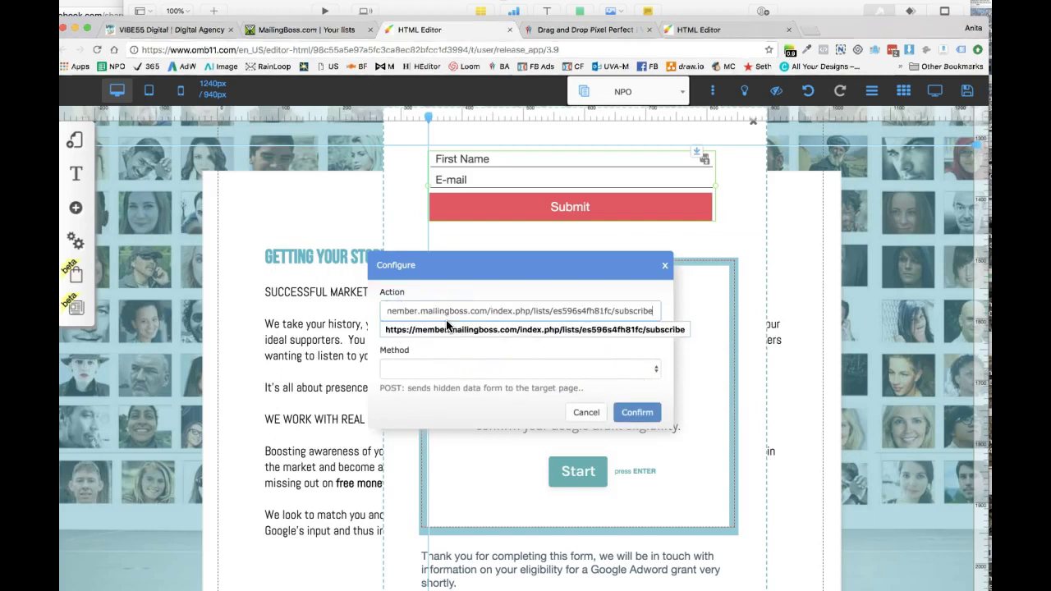
pyautogui.click(401, 370)
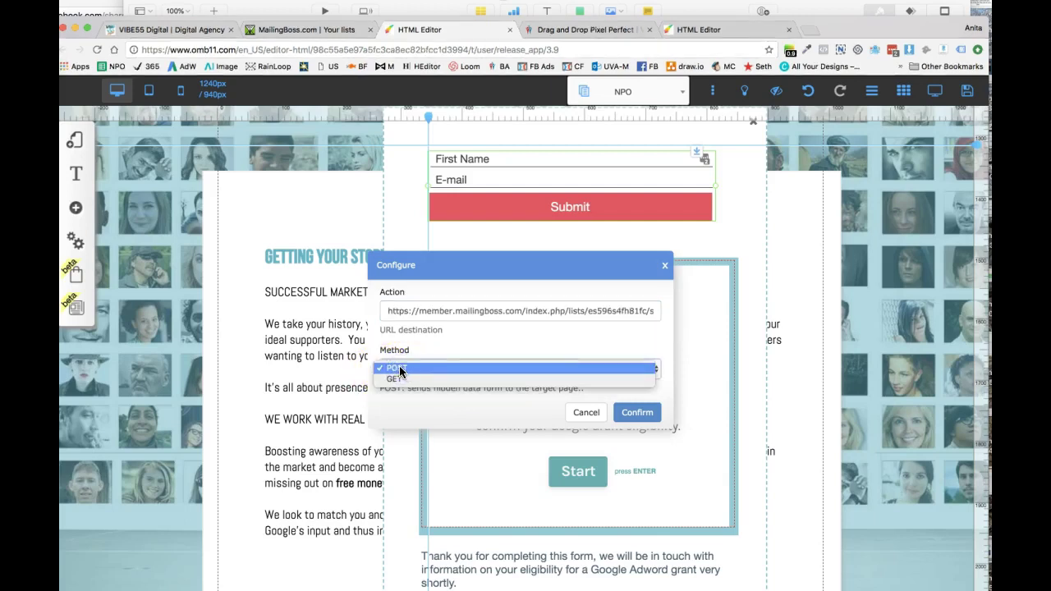
pyautogui.click(400, 369)
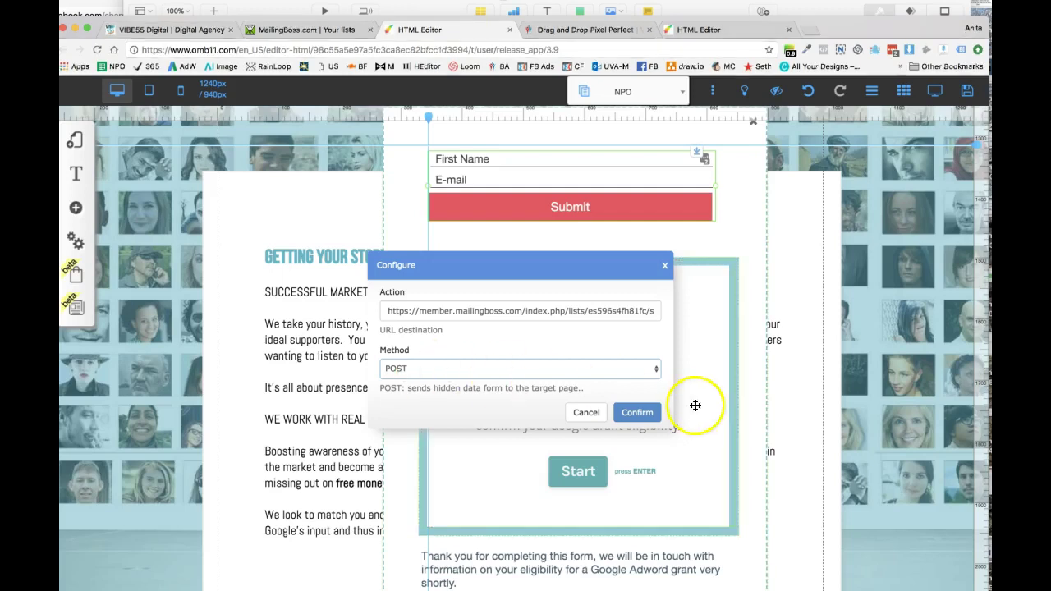
pyautogui.click(637, 413)
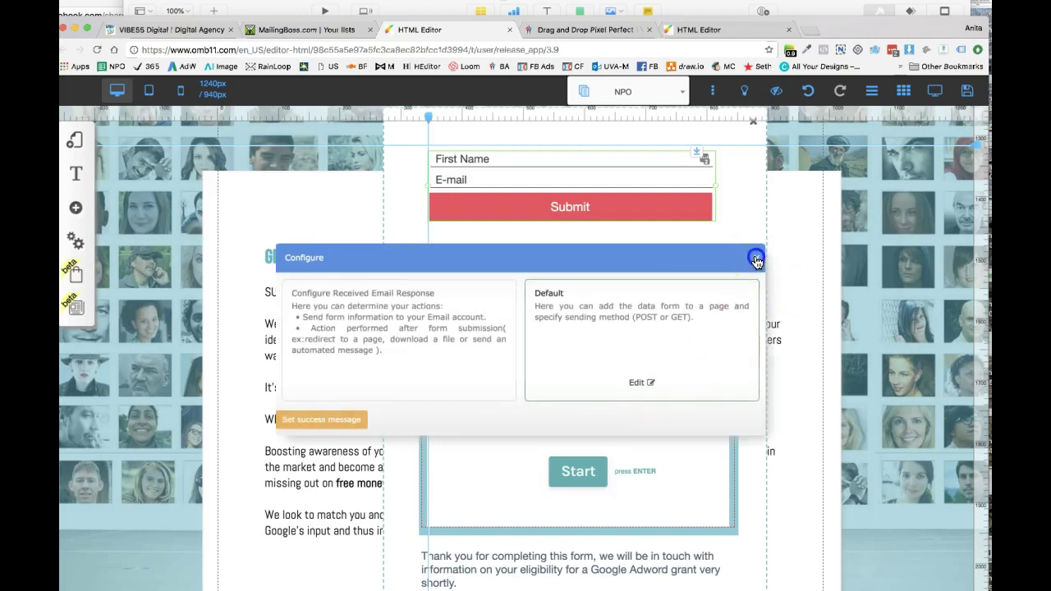
pyautogui.click(756, 258)
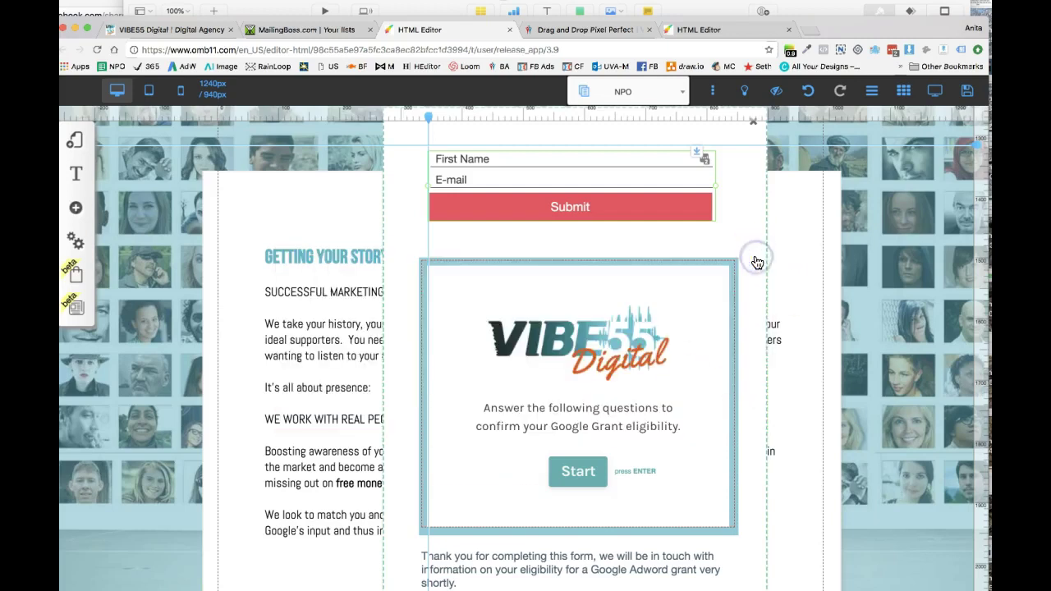
# Step: Open the pop-up form's elements and review the tag and settings of the First Name and E-mail fields
pyautogui.click(626, 191)
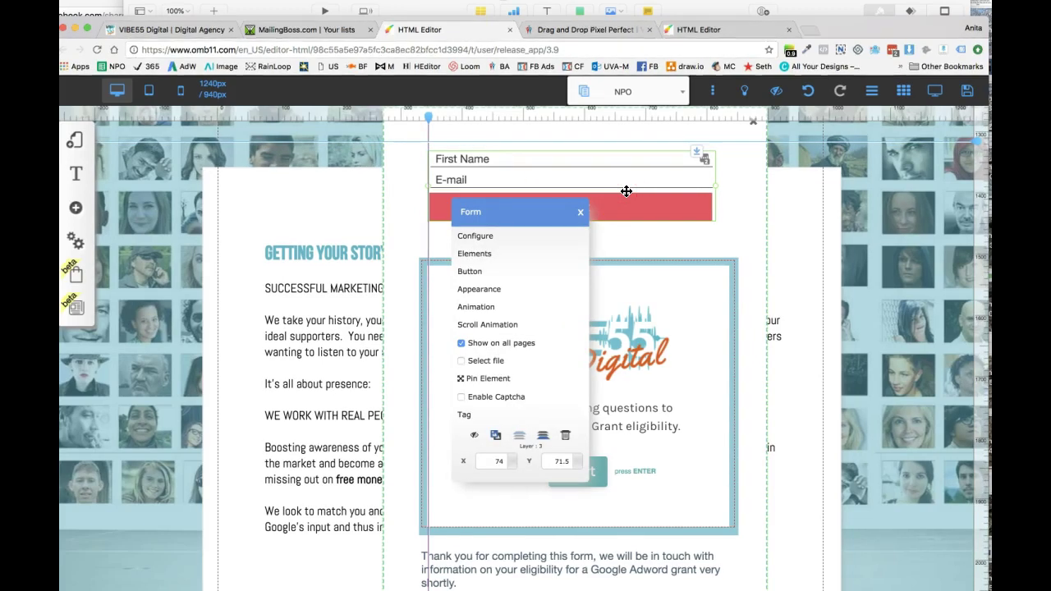
pyautogui.click(483, 256)
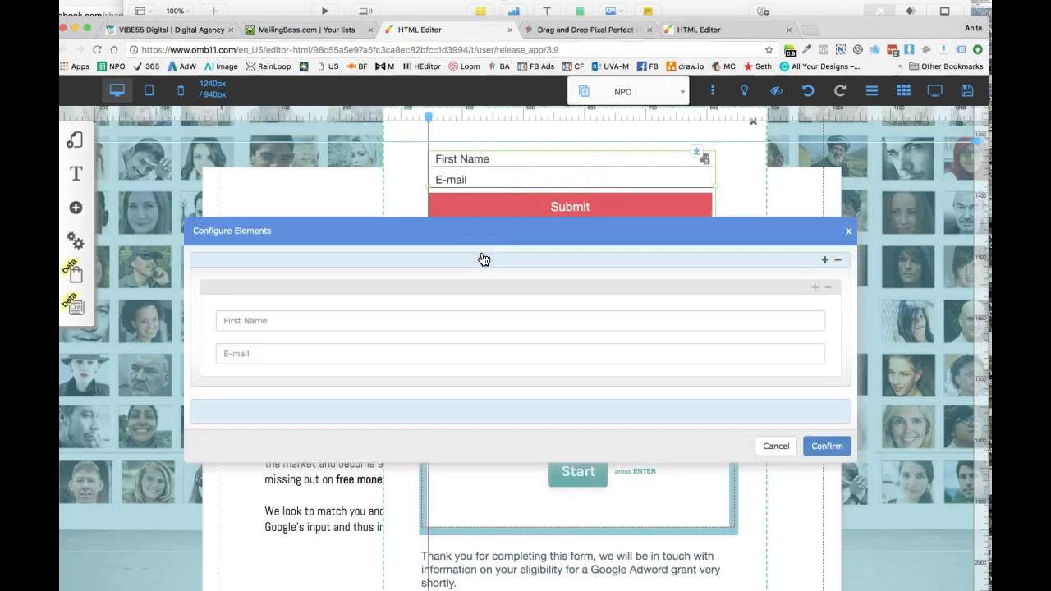
pyautogui.scroll(-2, 654, 380)
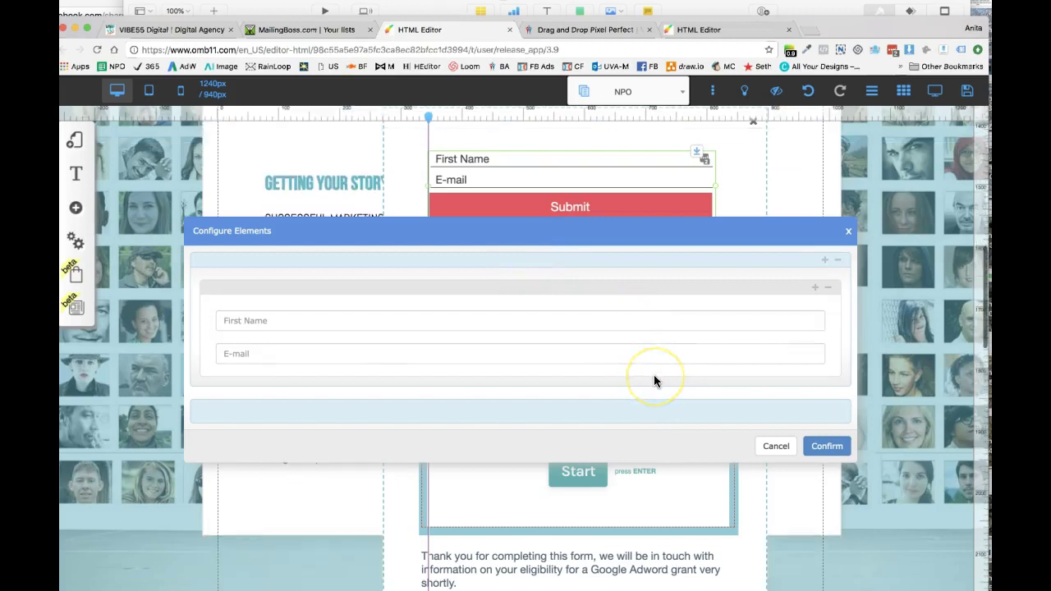
pyautogui.scroll(4, 655, 381)
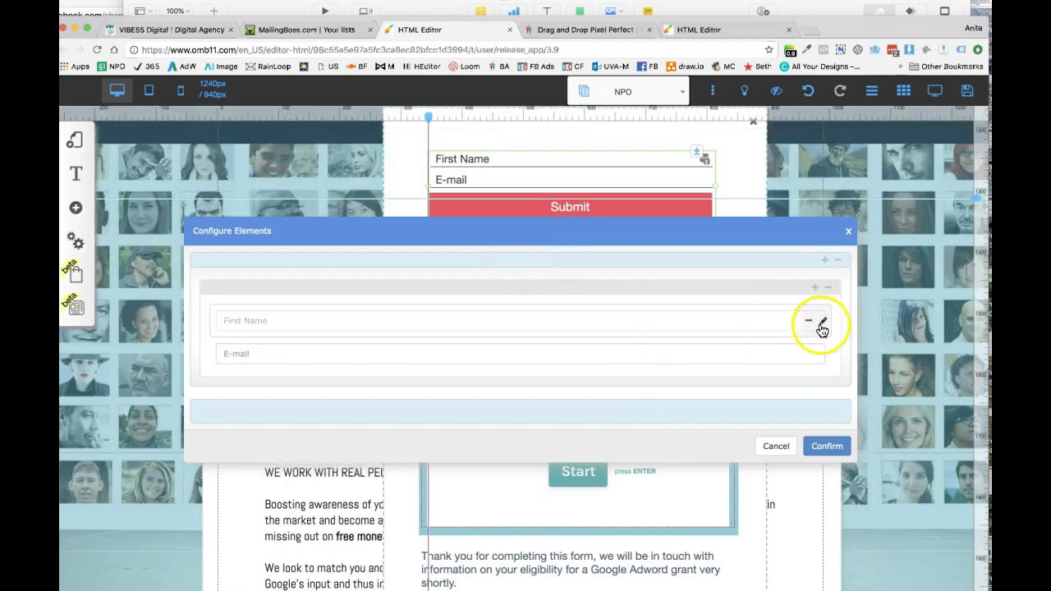
pyautogui.click(823, 322)
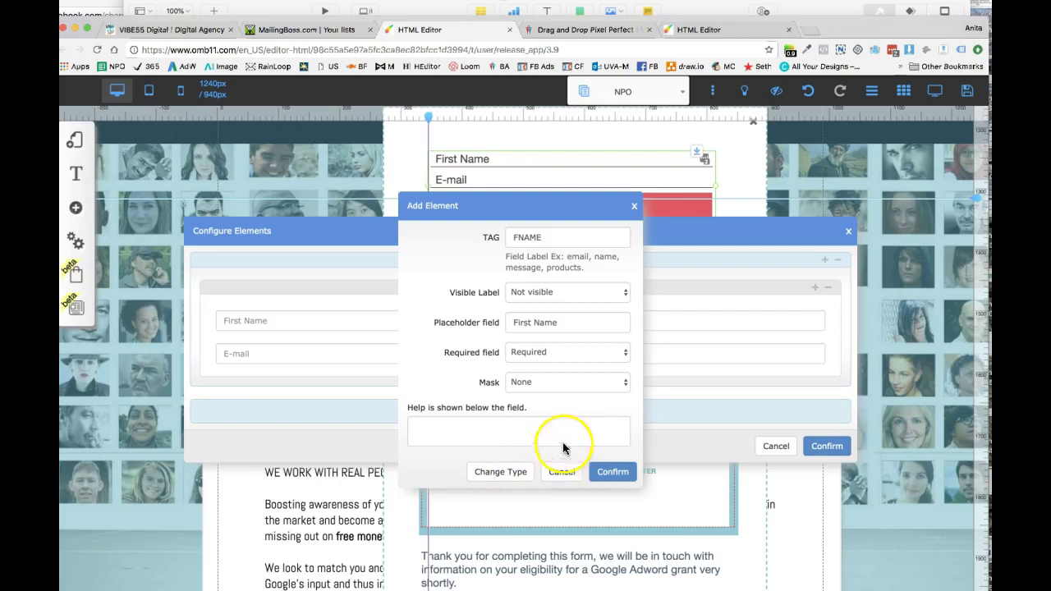
pyautogui.click(608, 473)
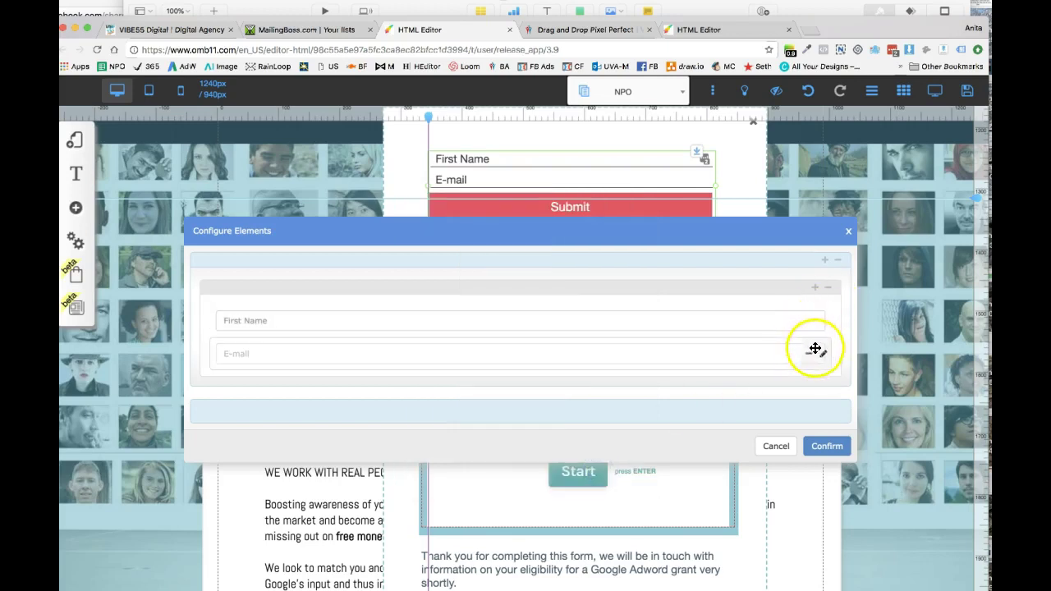
pyautogui.click(821, 356)
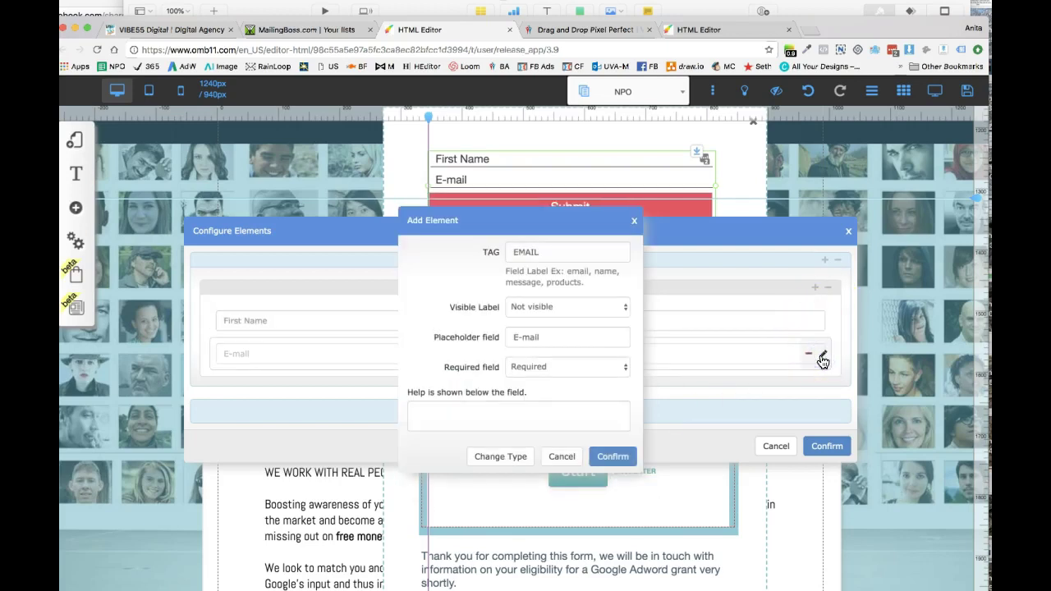
pyautogui.click(615, 455)
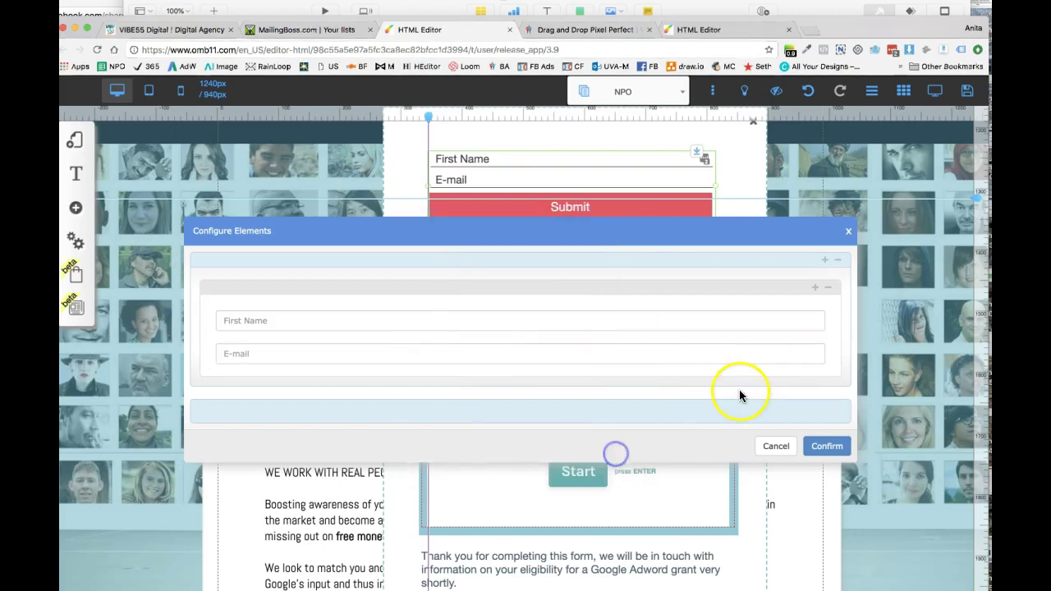
# Step: Add a row below the First Name and E-mail fields and delete its second column
pyautogui.click(786, 408)
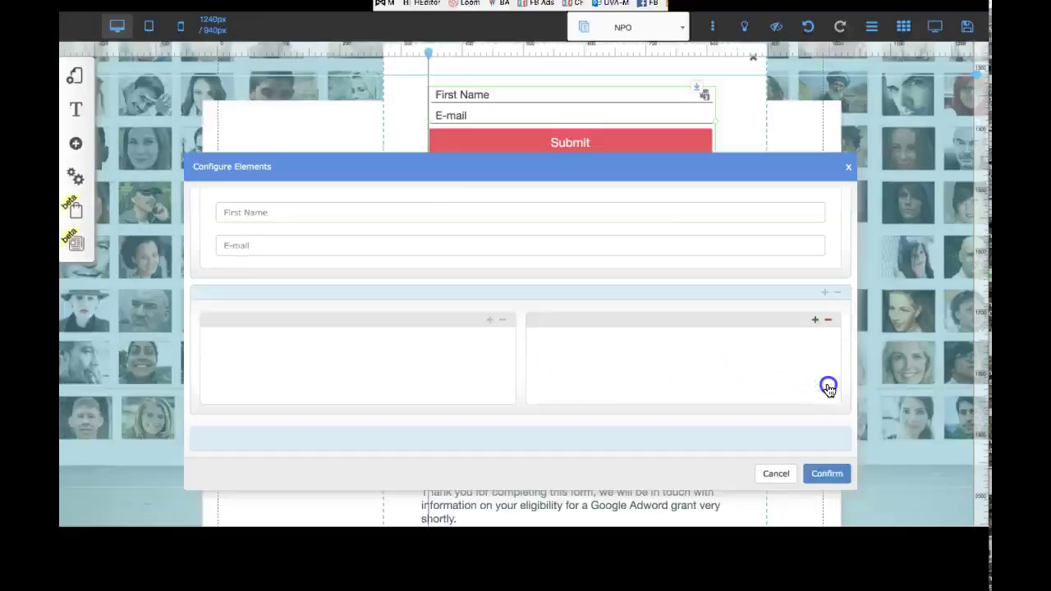
pyautogui.click(828, 320)
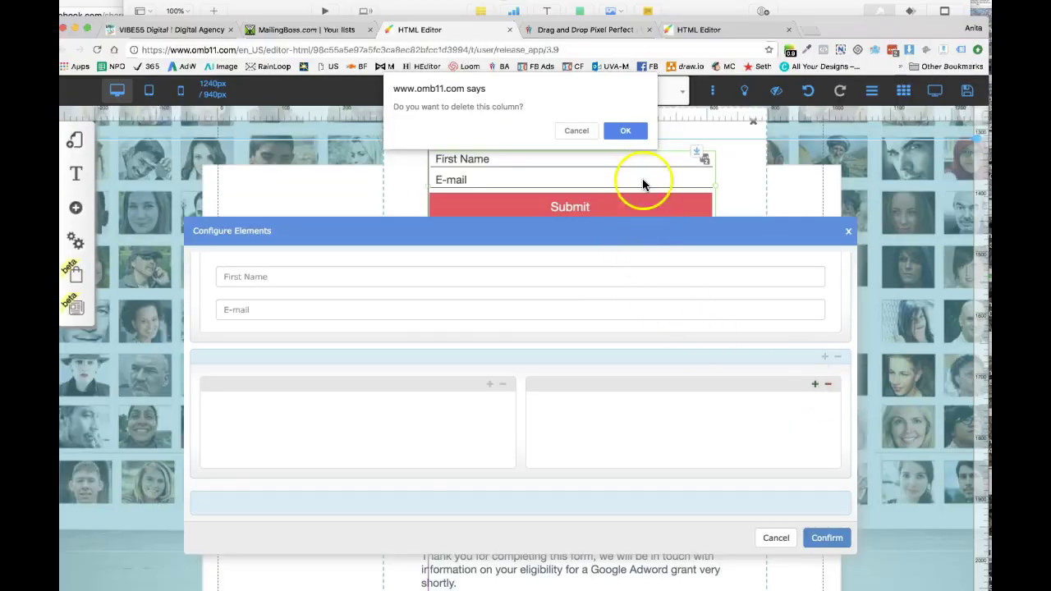
pyautogui.click(625, 129)
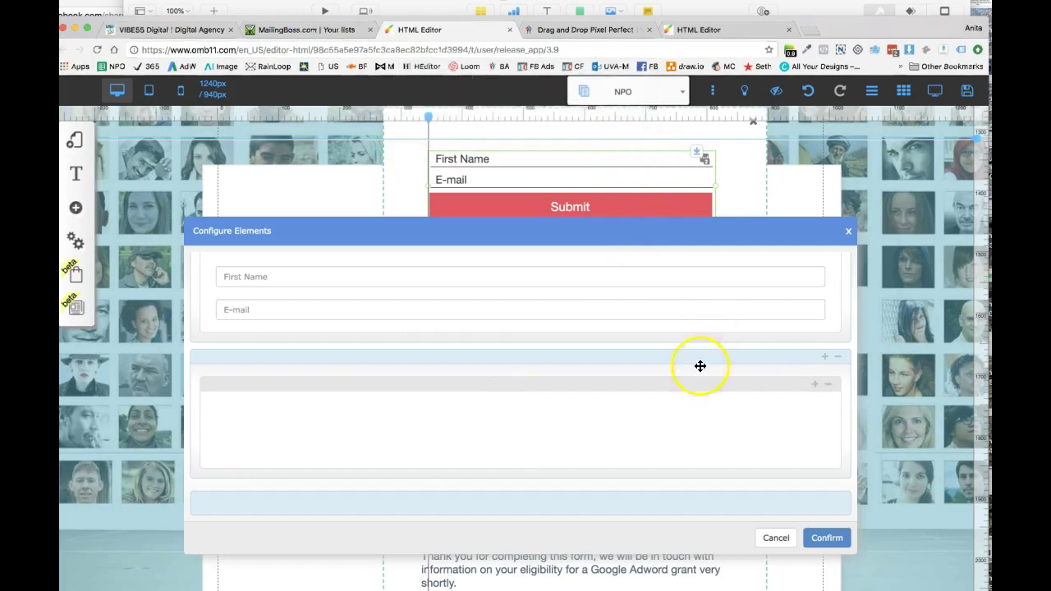
# Step: Add a GDPR Checkbox element to the new row and set its tag to gdpr_checkbox
pyautogui.click(816, 388)
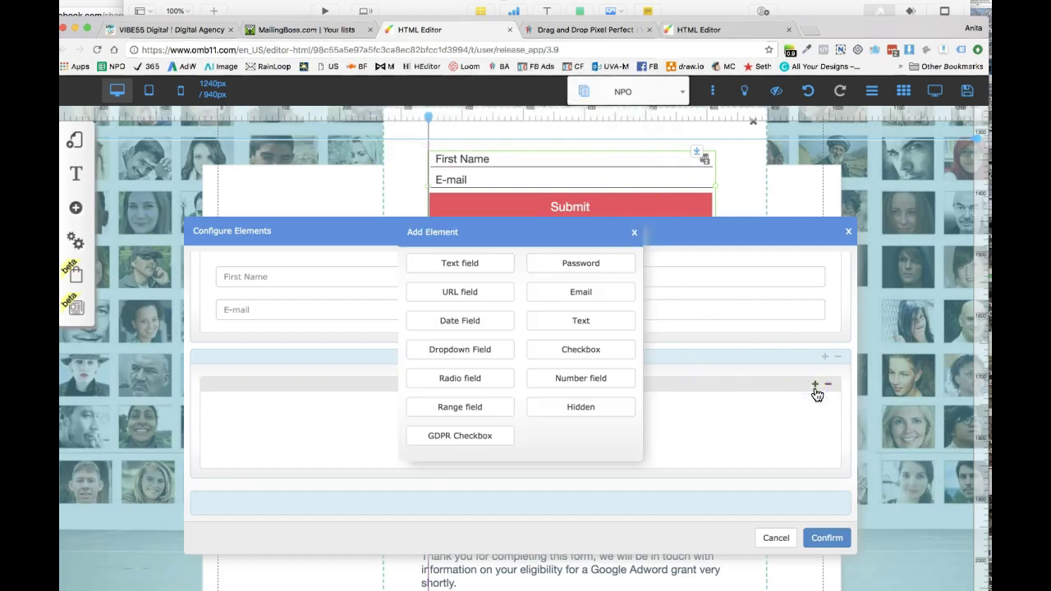
pyautogui.click(463, 439)
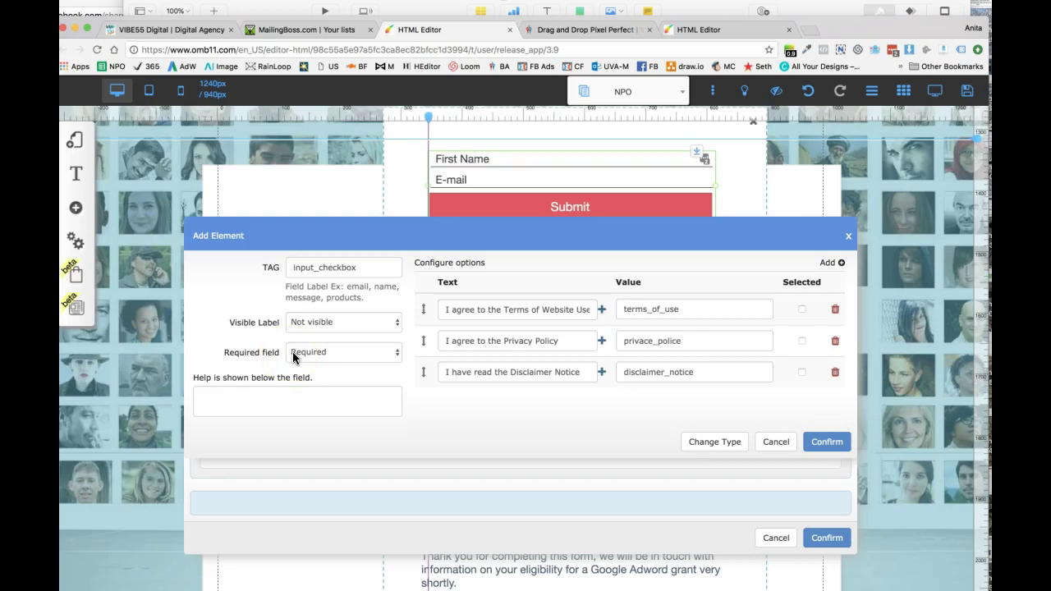
pyautogui.moveTo(315, 268); pyautogui.dragTo(285, 269)
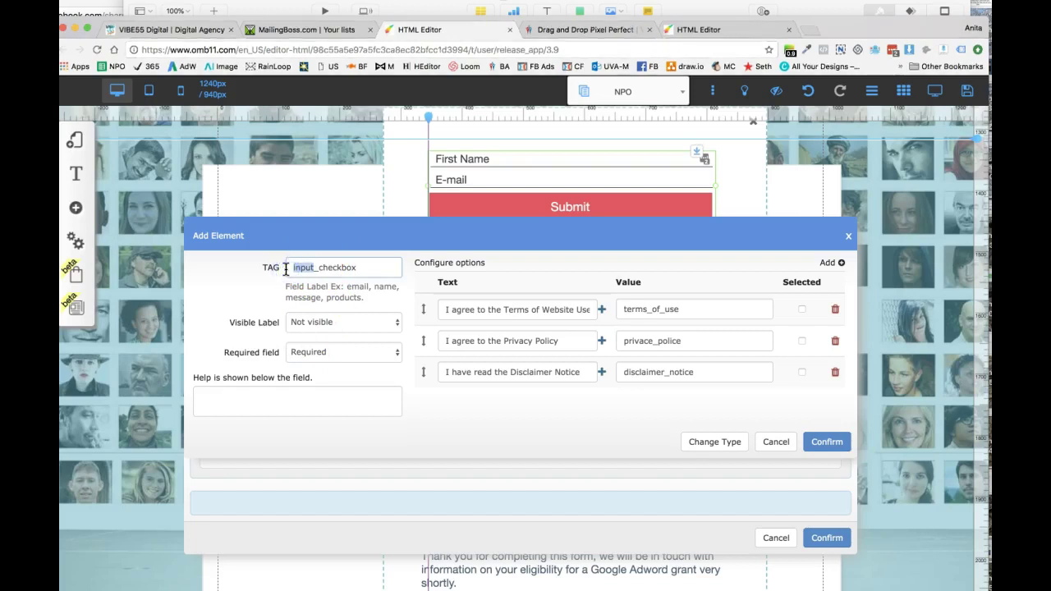
pyautogui.write('gdpr')
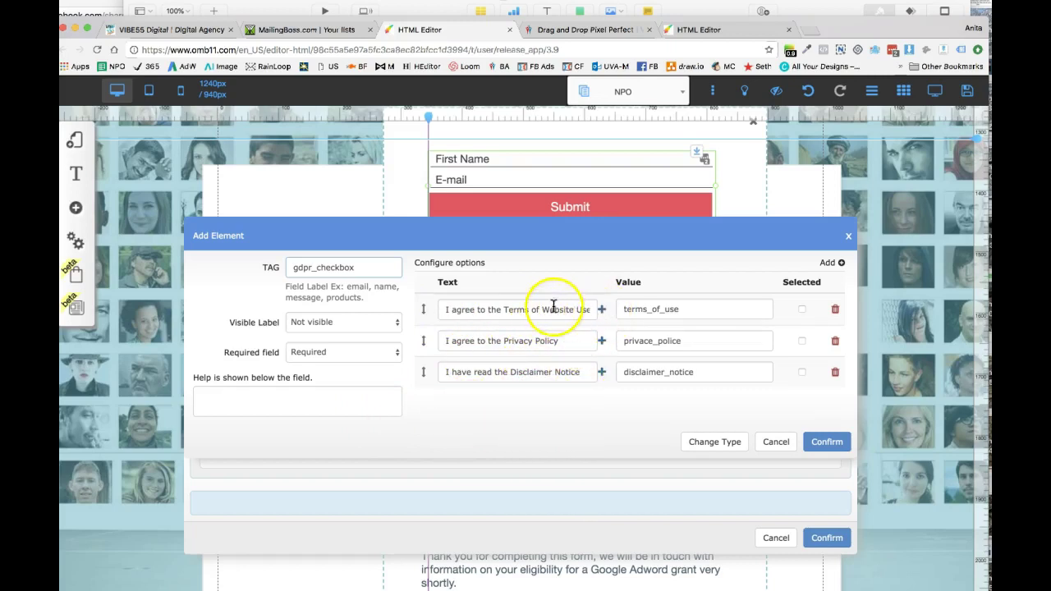
# Step: Link the "I agree to the Terms of Website Use" option to the Terms Of Use page
pyautogui.click(602, 311)
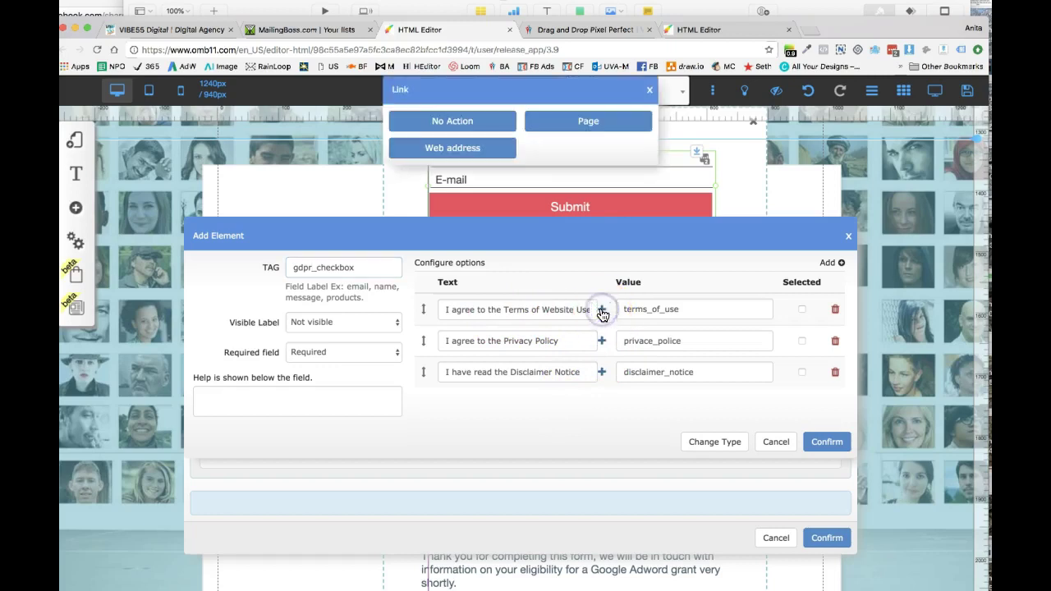
pyautogui.click(577, 130)
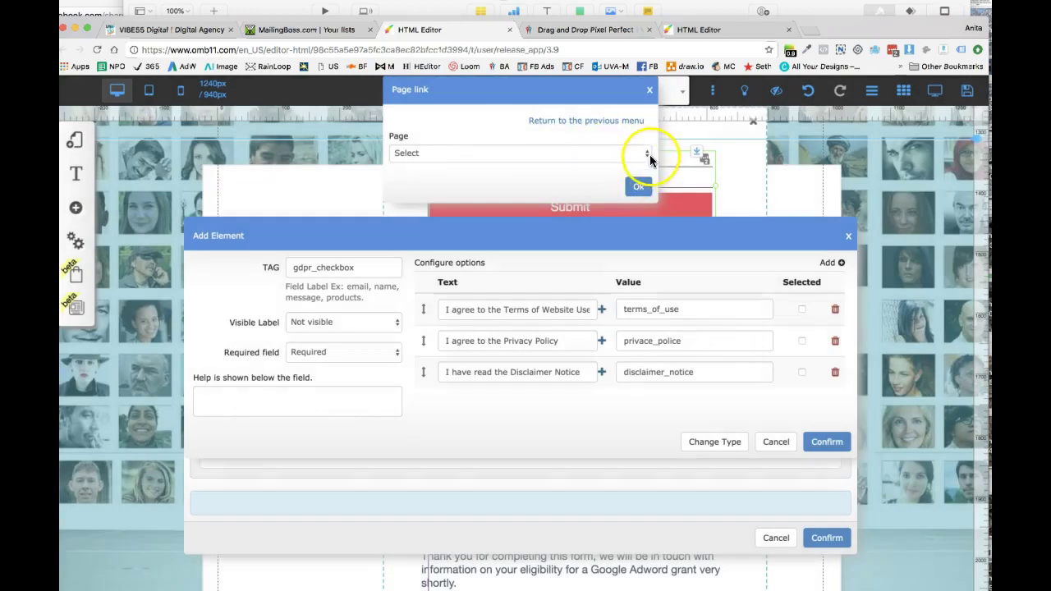
pyautogui.click(646, 156)
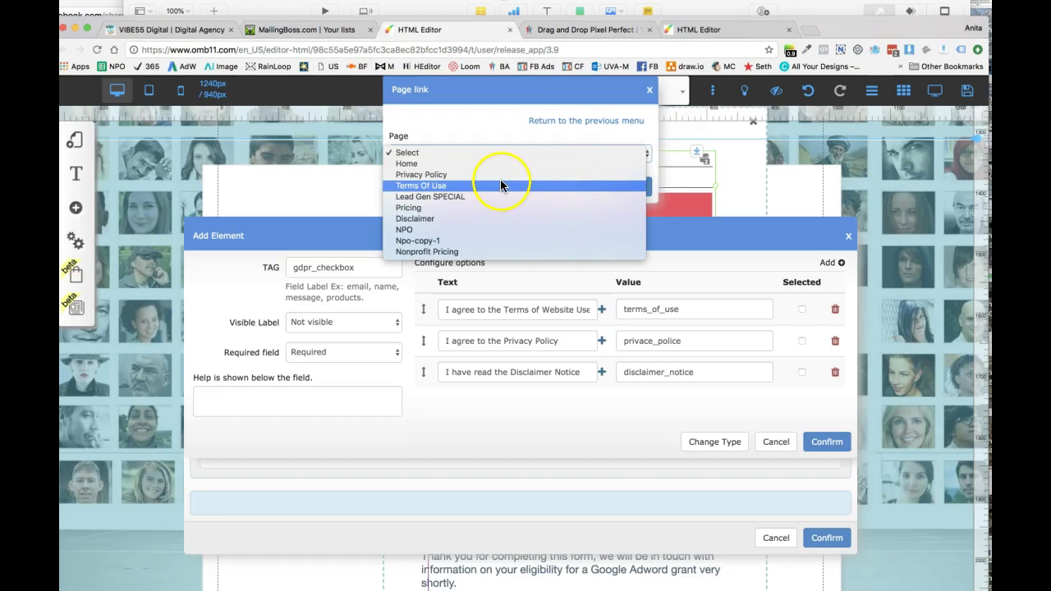
pyautogui.click(474, 185)
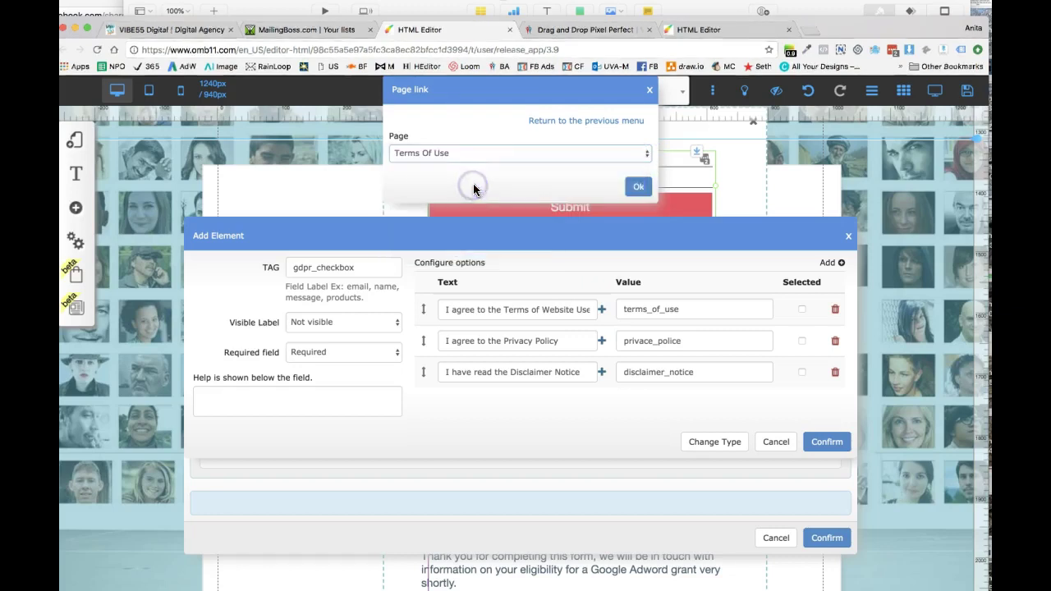
pyautogui.click(639, 187)
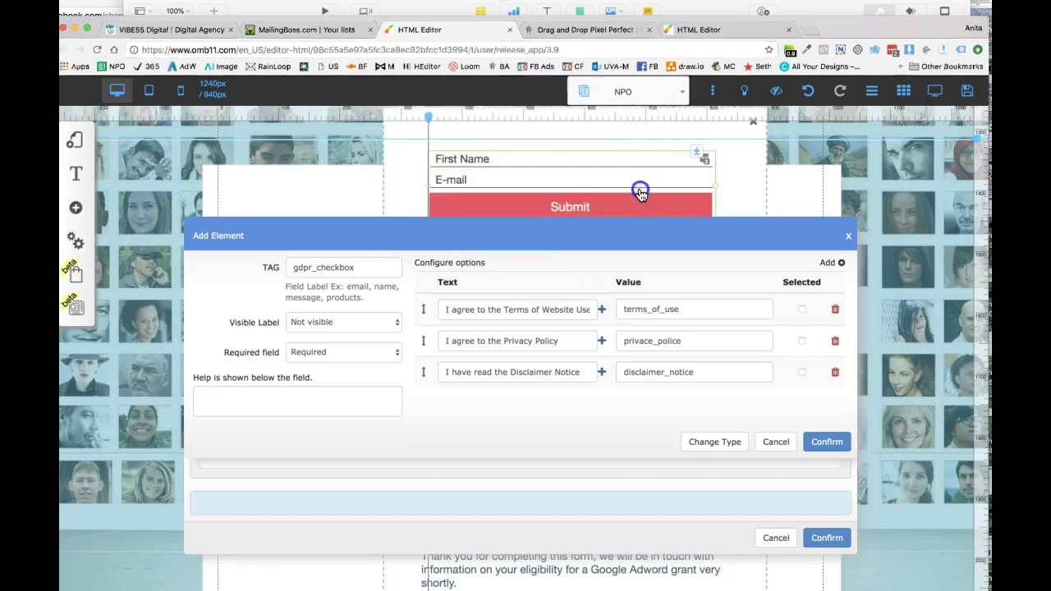
# Step: Link the "I agree to the Privacy Policy" option to the Privacy Policy page
pyautogui.click(602, 342)
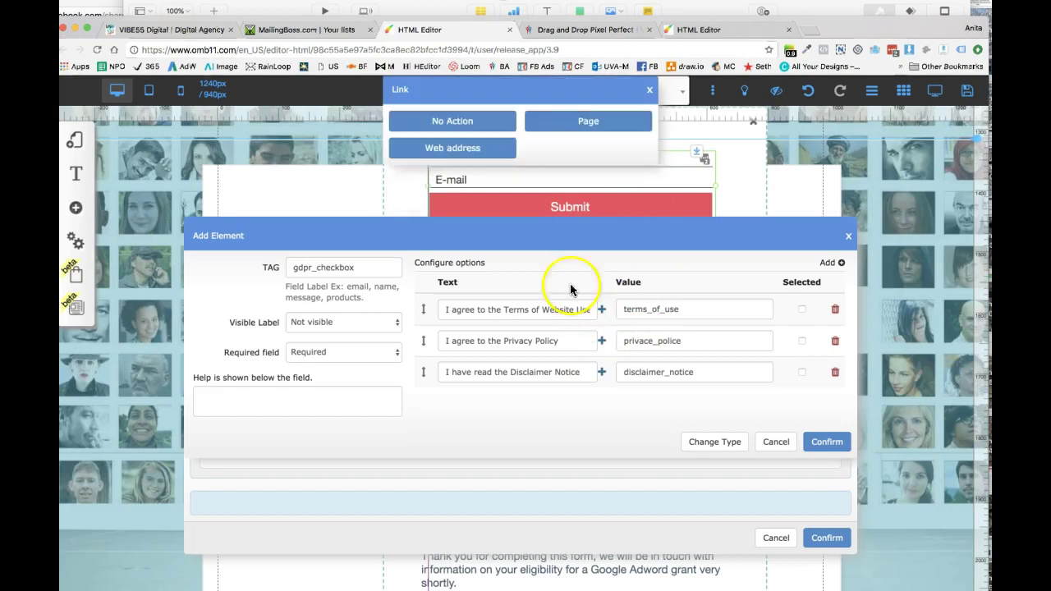
pyautogui.click(590, 123)
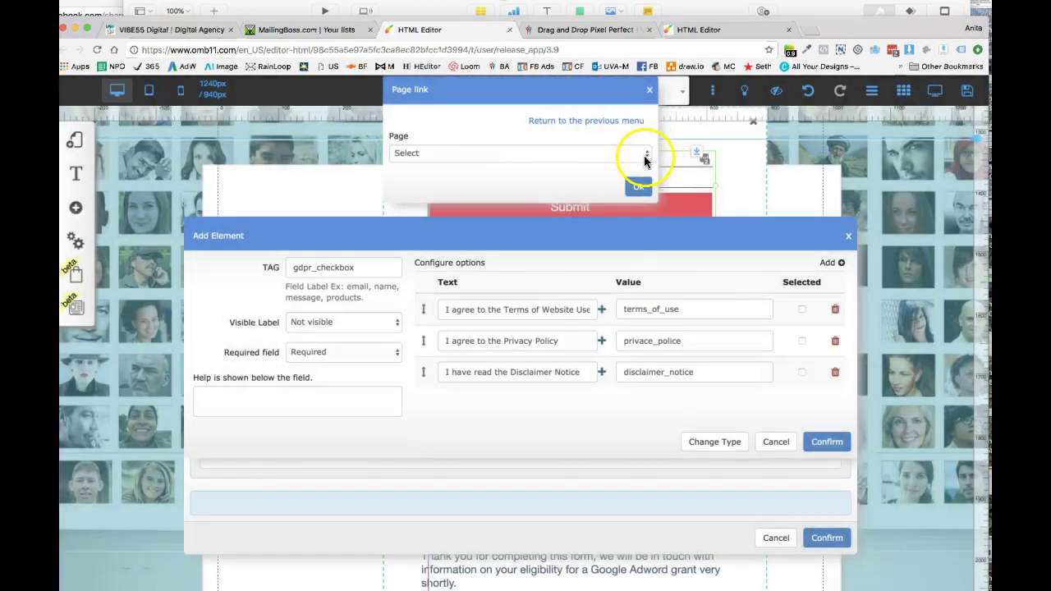
pyautogui.click(645, 161)
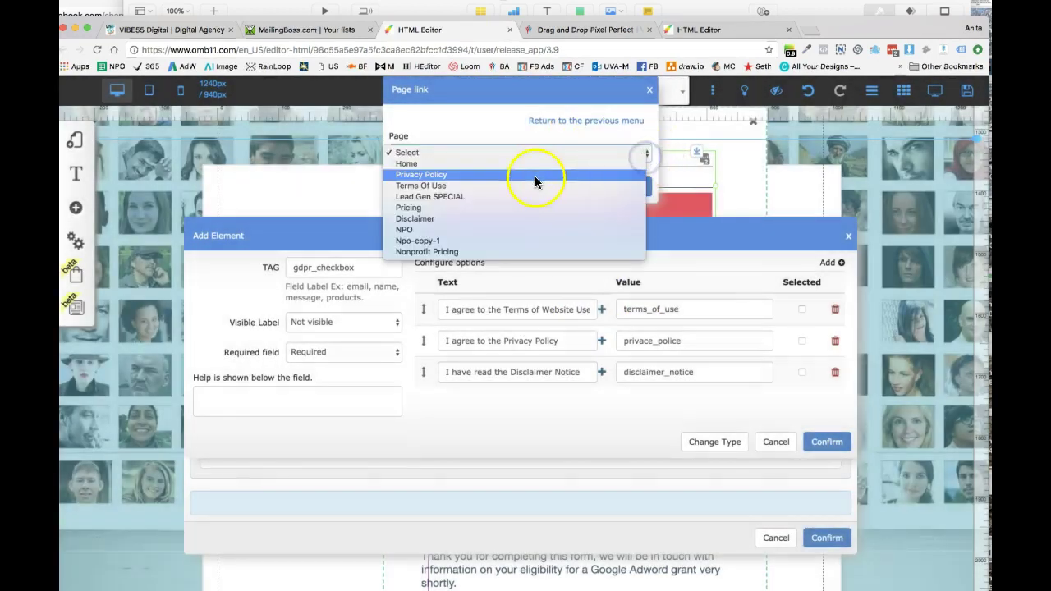
pyautogui.click(535, 175)
pyautogui.click(627, 189)
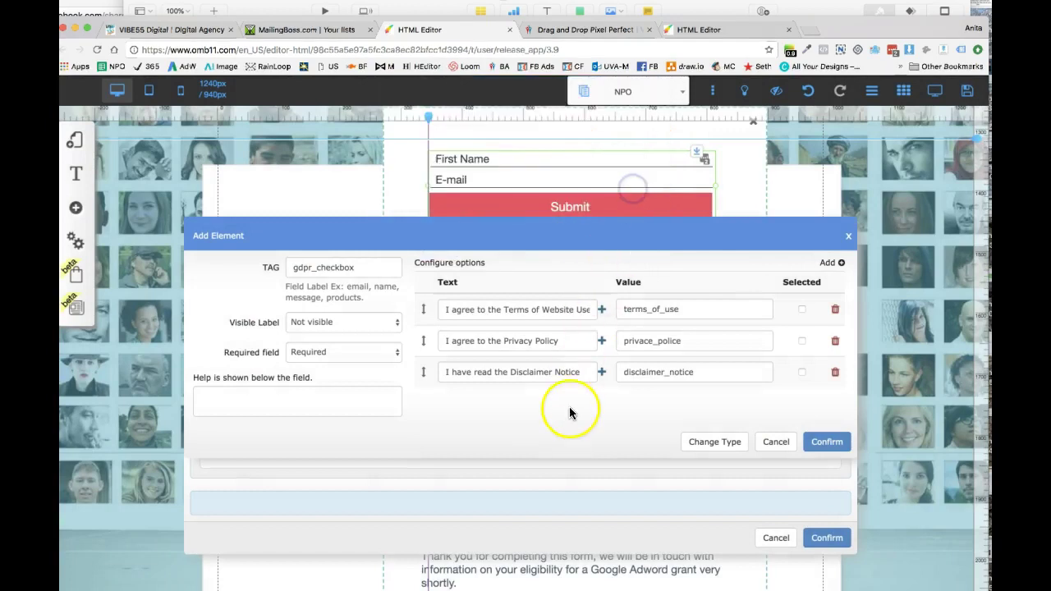
# Step: Link the "I have read the Disclaimer Notice" option to the Disclaimer page and apply the checkbox element to the form
pyautogui.click(602, 373)
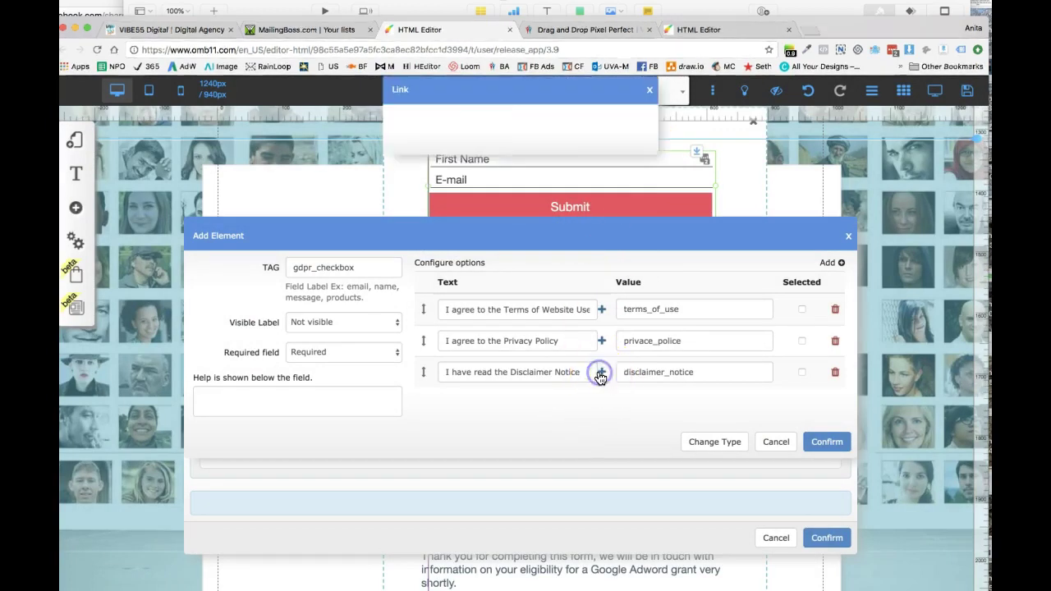
pyautogui.click(587, 123)
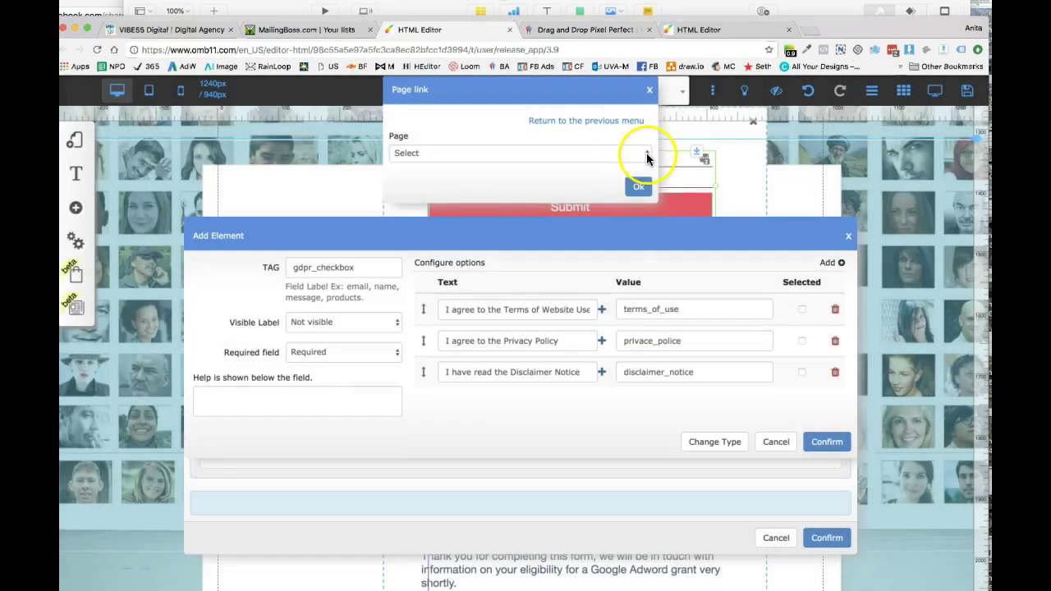
pyautogui.click(644, 154)
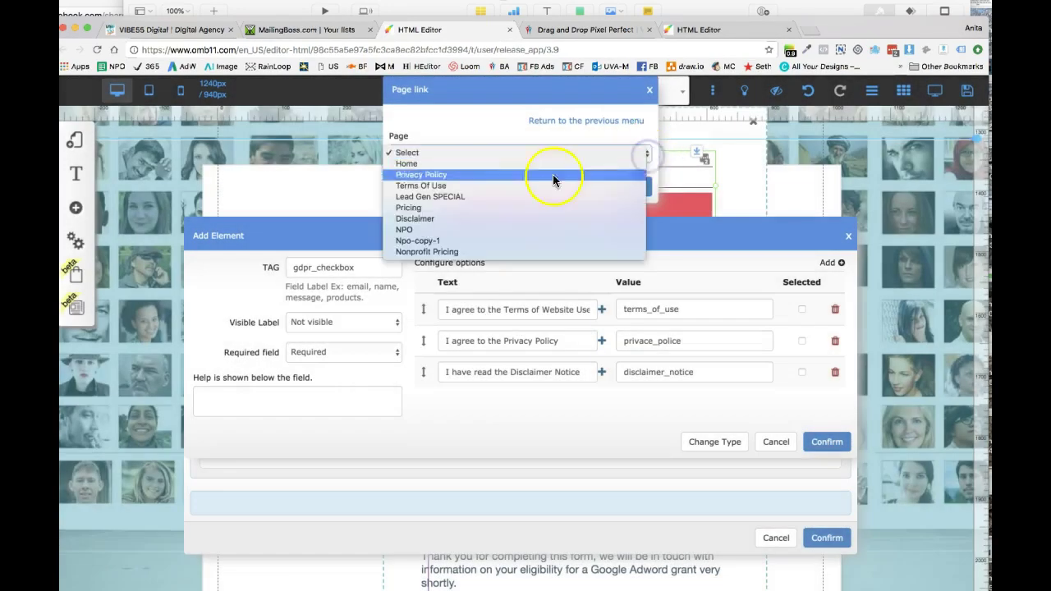
pyautogui.click(455, 217)
pyautogui.click(638, 189)
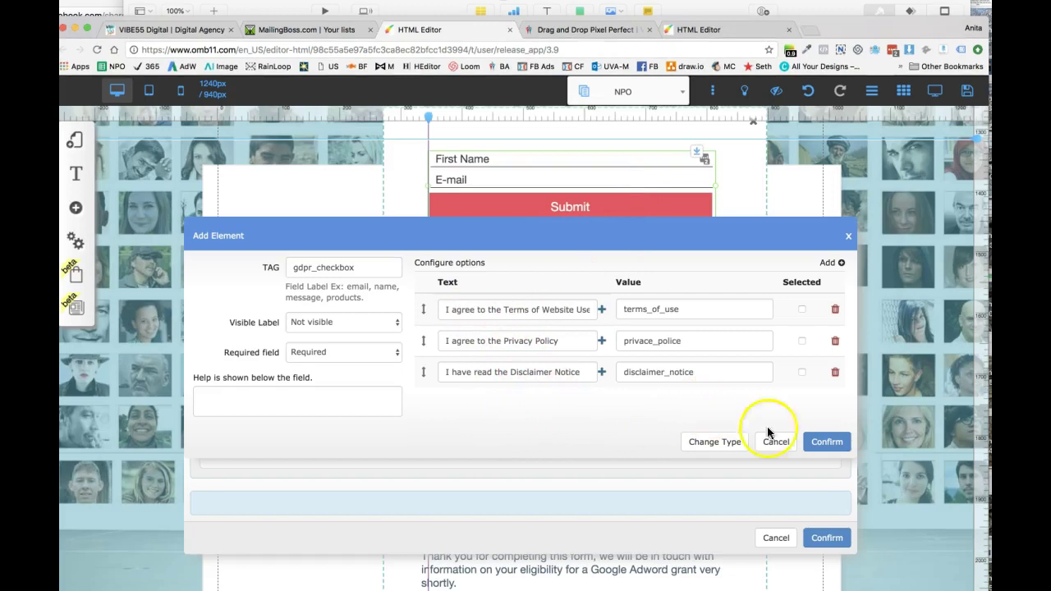
pyautogui.click(828, 443)
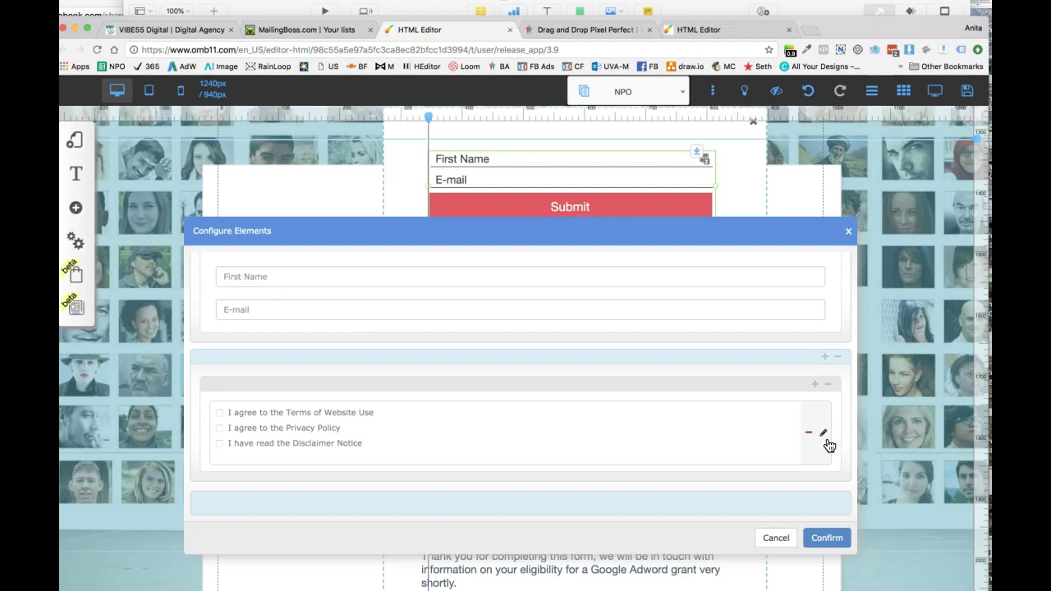
pyautogui.click(827, 538)
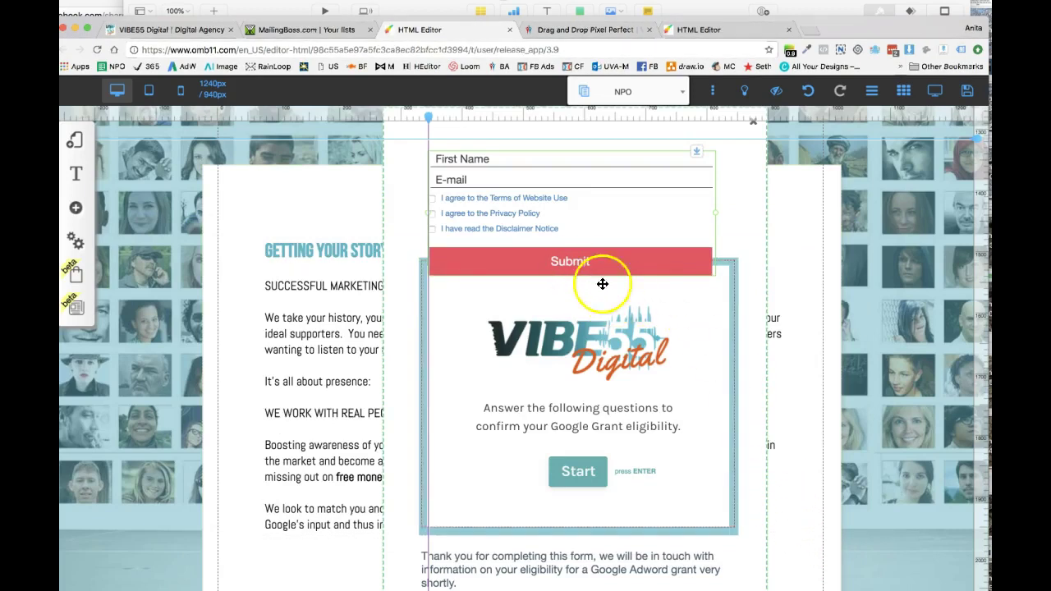
# Step: Move the Google Grant questionnaire frame down to clear the Submit button, and shift the empty box above the form to align with it
pyautogui.click(737, 258)
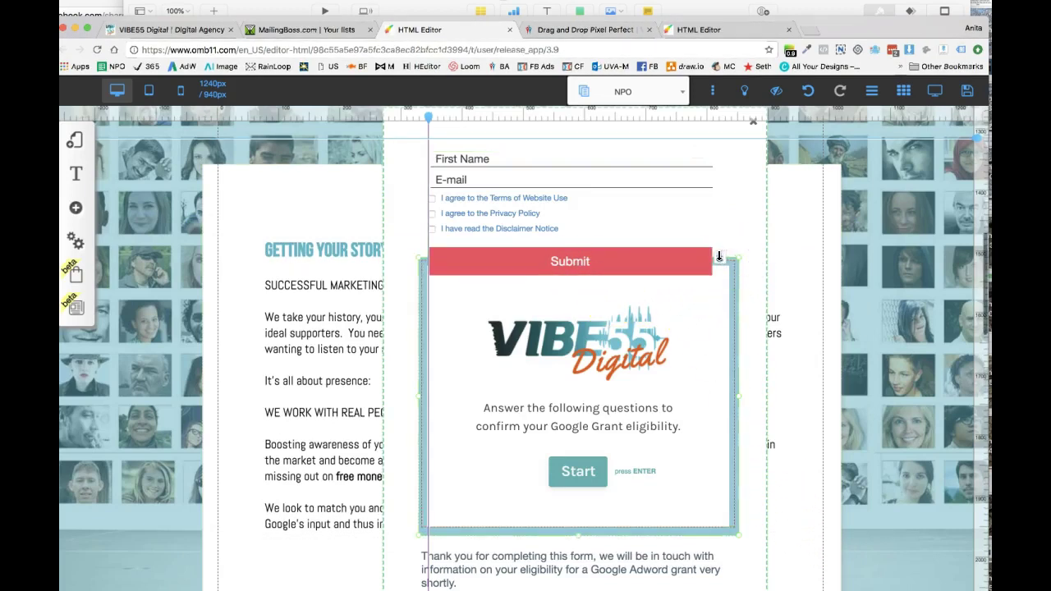
pyautogui.moveTo(720, 258); pyautogui.dragTo(723, 300)
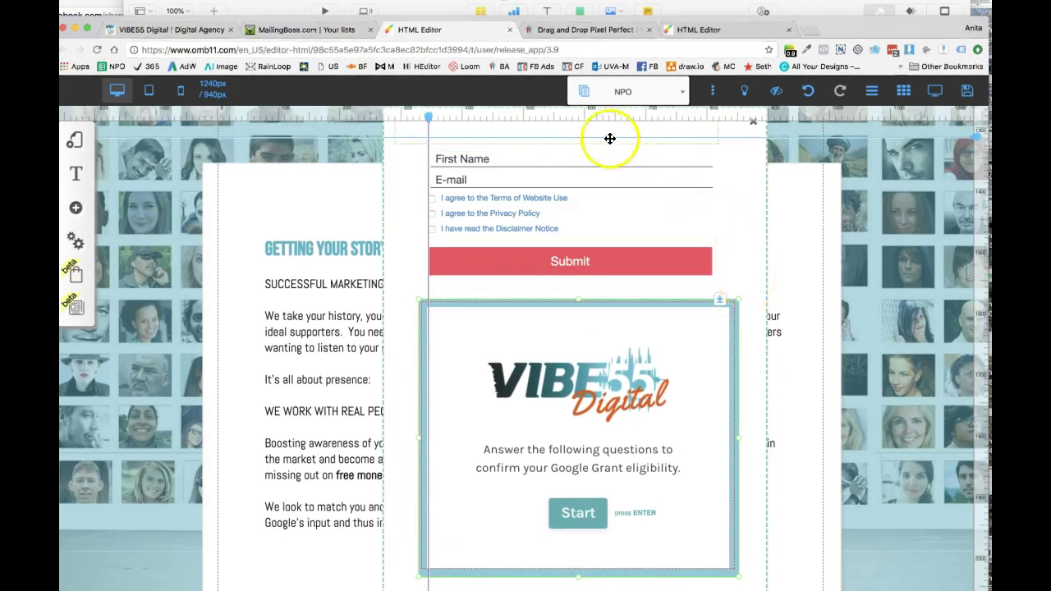
pyautogui.moveTo(511, 129); pyautogui.dragTo(533, 128)
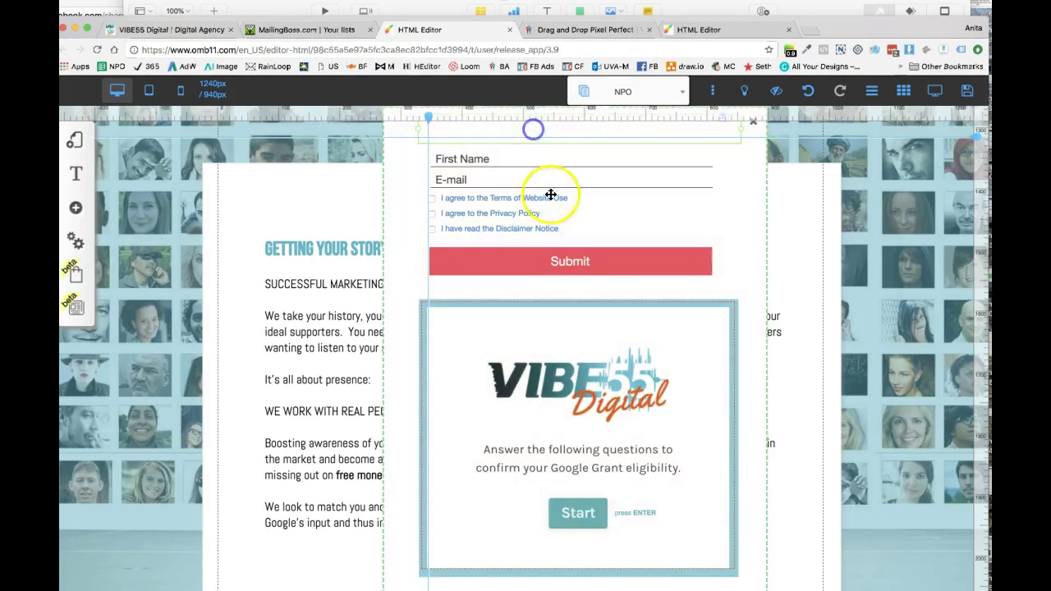
# Step: Change the pop-up form's button text to "OK Let's get started" and confirm it
pyautogui.click(578, 260)
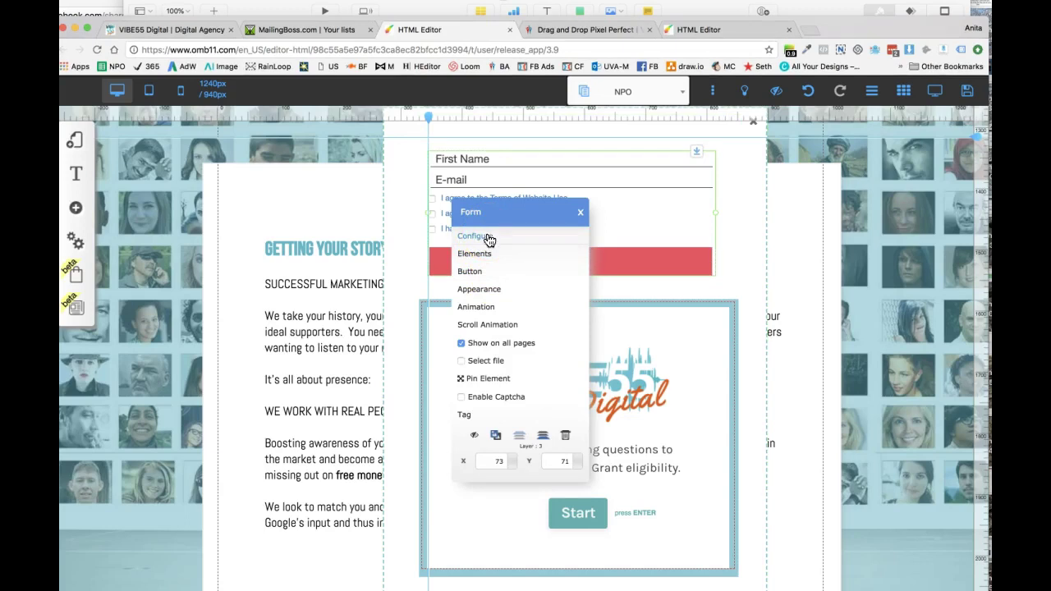
pyautogui.click(476, 271)
pyautogui.moveTo(472, 306); pyautogui.dragTo(430, 306)
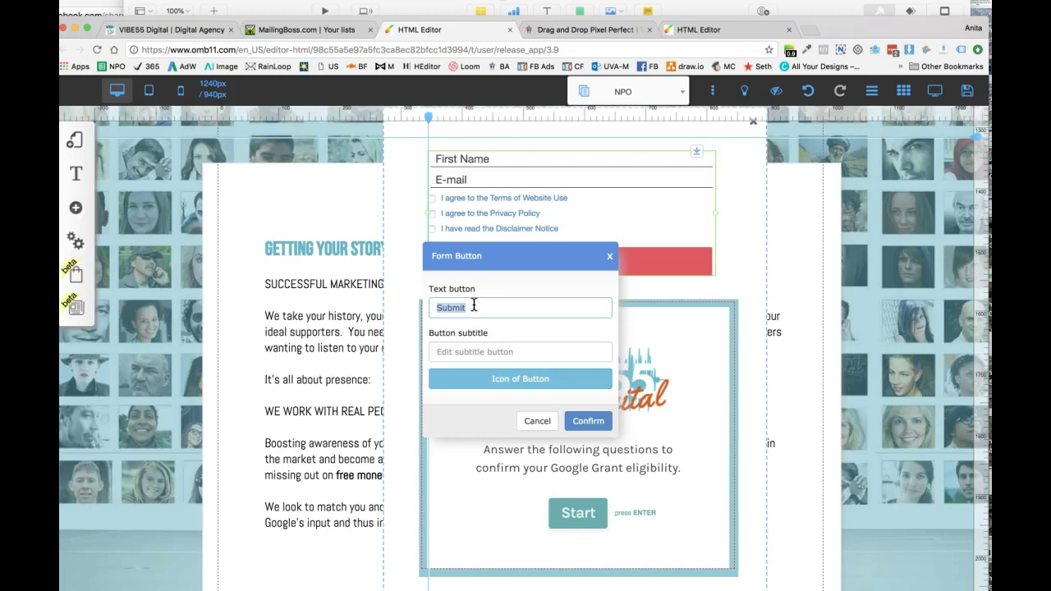
pyautogui.write("OK Let's get started")
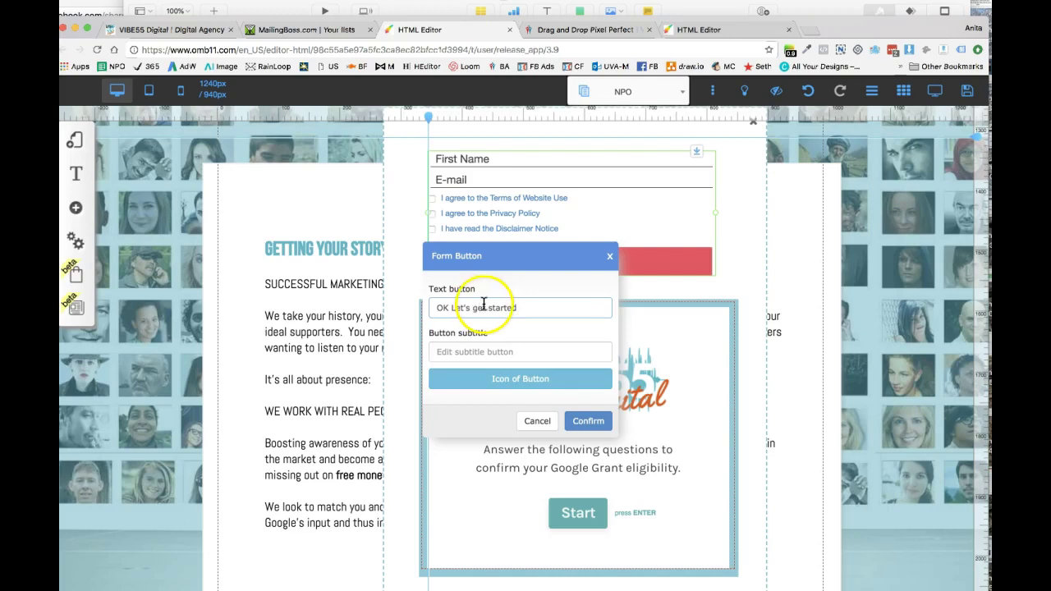
pyautogui.click(595, 428)
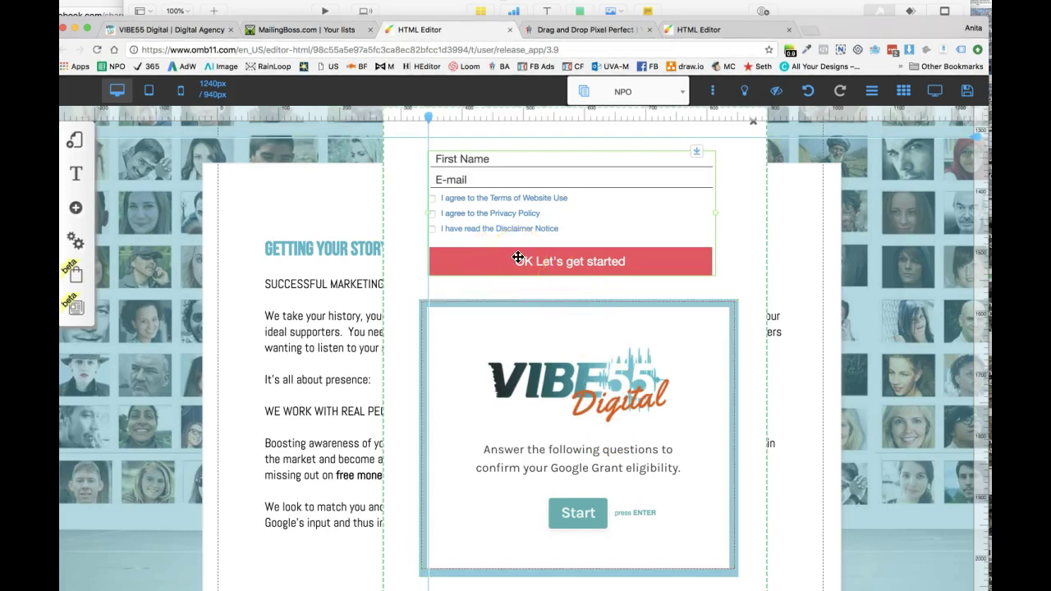
# Step: Set the form button's background colour to the bright red saved among the favourite colours
pyautogui.rightClick(666, 262)
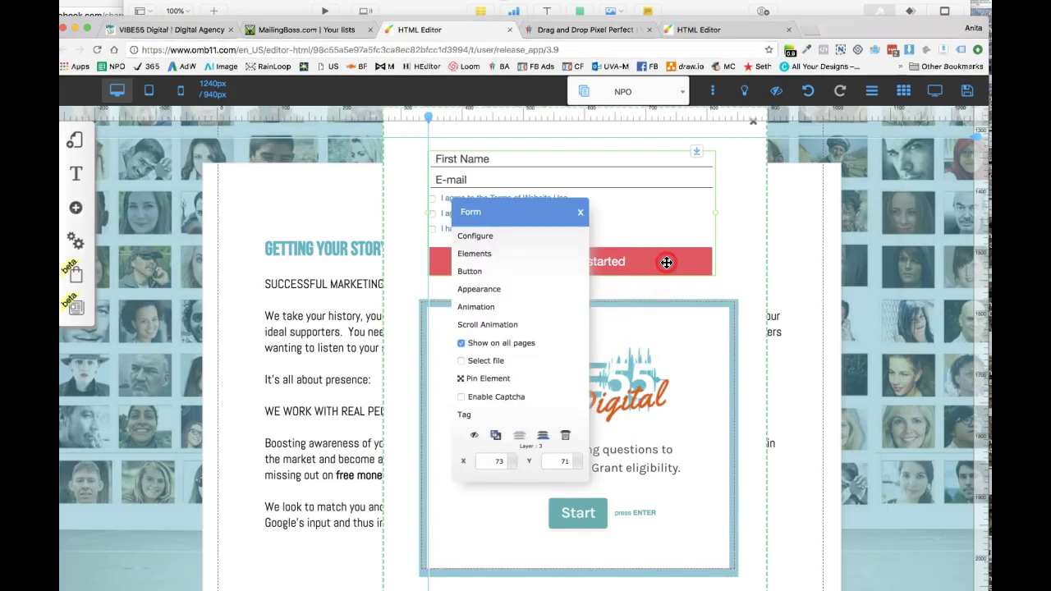
pyautogui.click(485, 290)
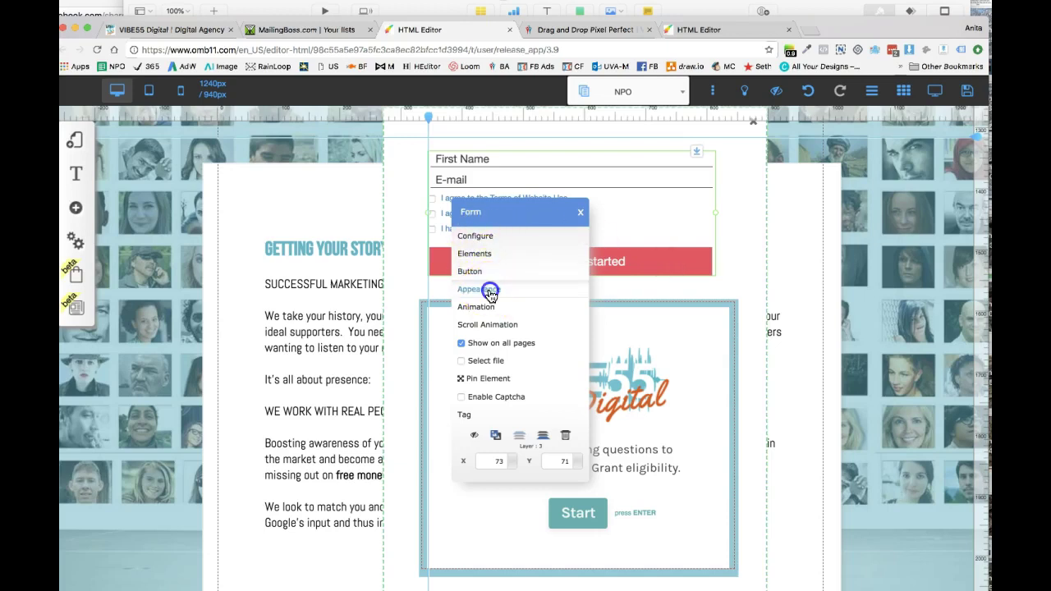
pyautogui.click(242, 318)
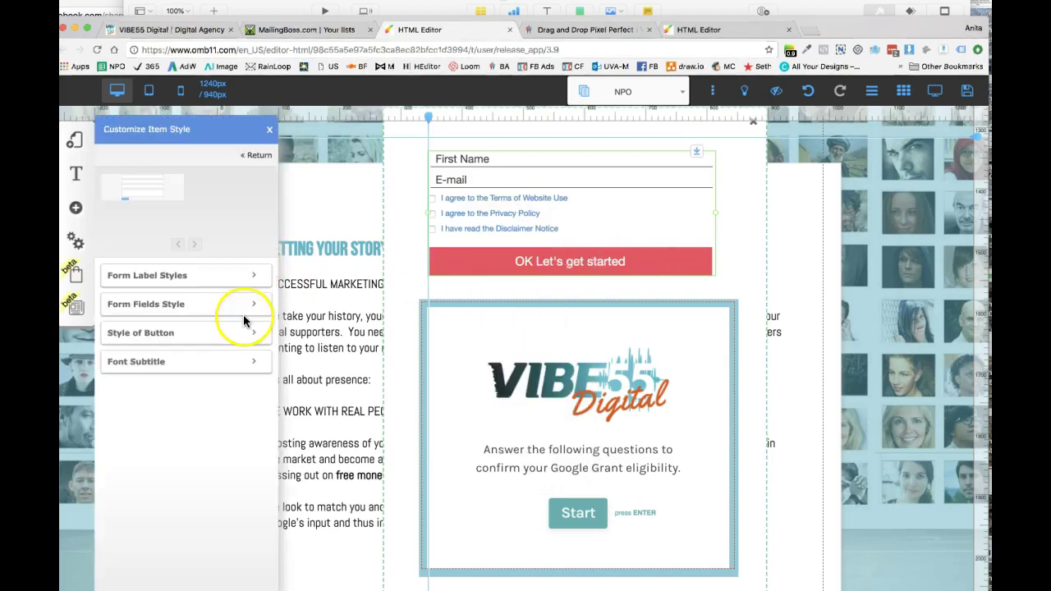
pyautogui.click(252, 337)
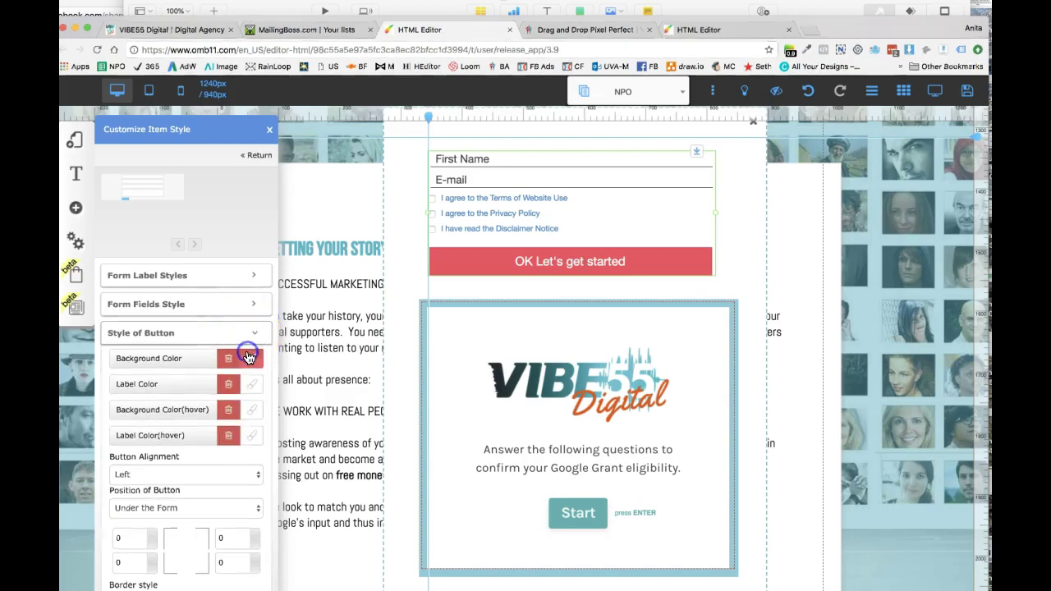
pyautogui.click(248, 357)
pyautogui.click(432, 368)
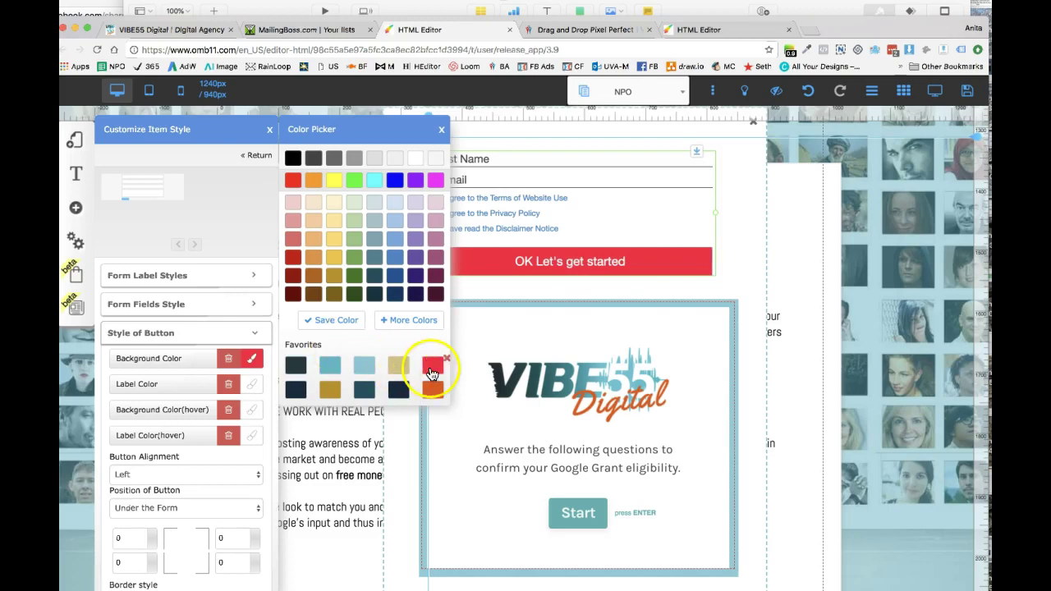
pyautogui.click(441, 130)
pyautogui.click(272, 132)
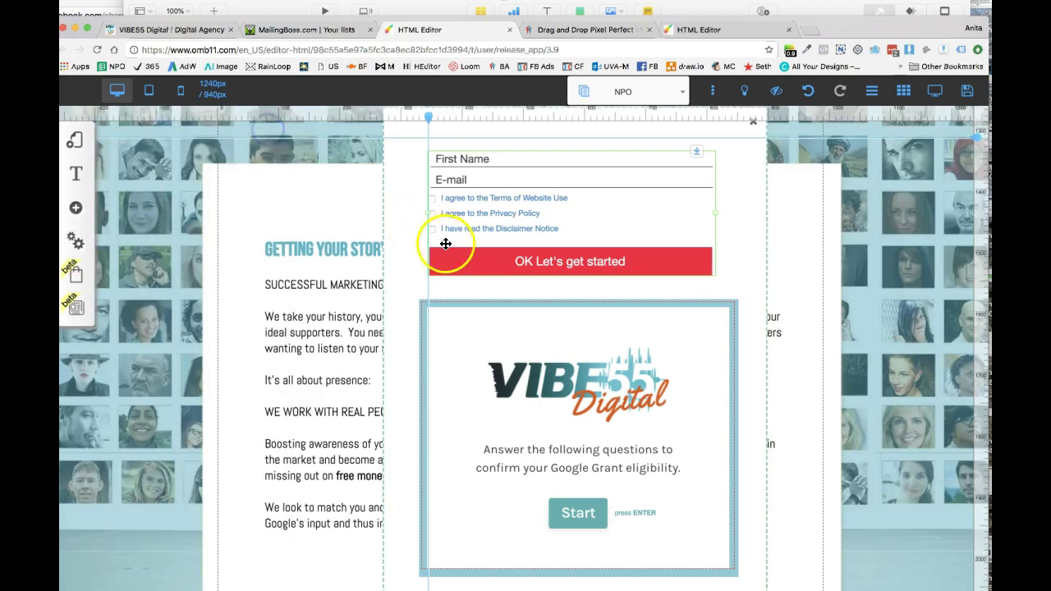
pyautogui.scroll(3, 446, 238)
pyautogui.scroll(-3, 446, 244)
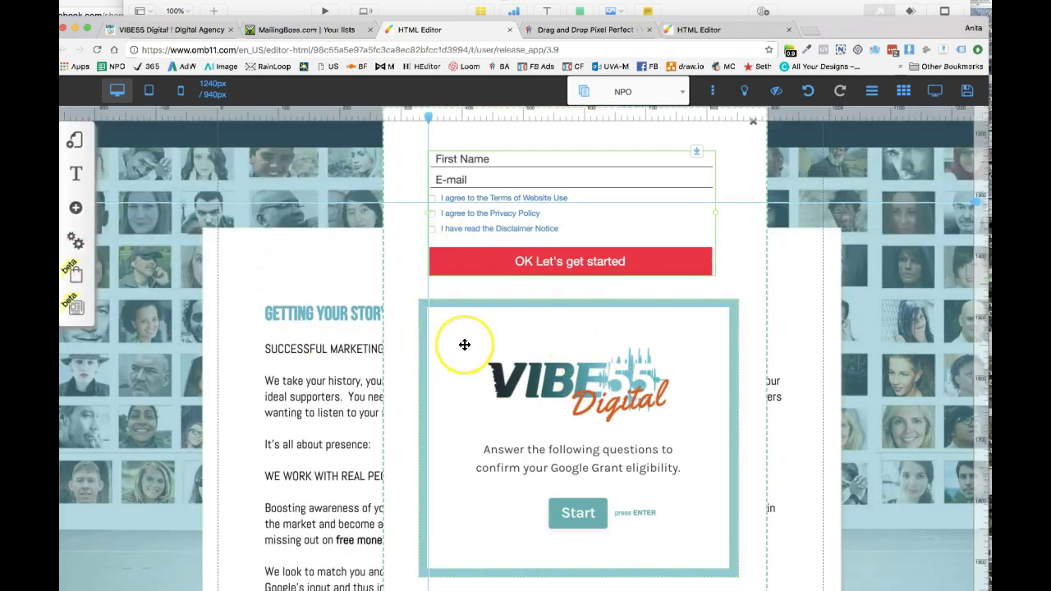
pyautogui.scroll(3, 465, 345)
pyautogui.scroll(-2, 468, 343)
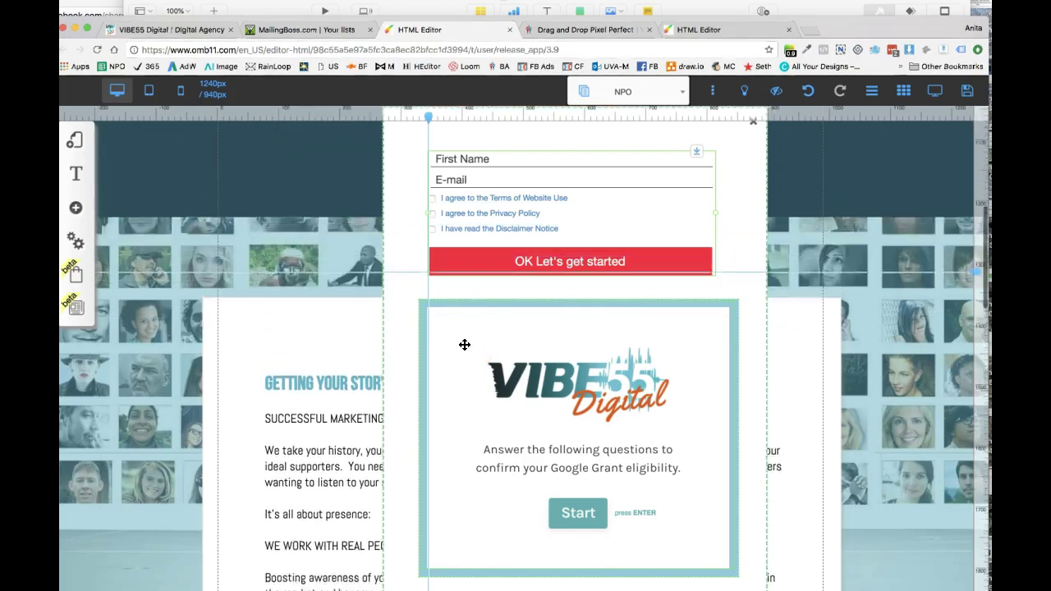
pyautogui.scroll(1, 475, 341)
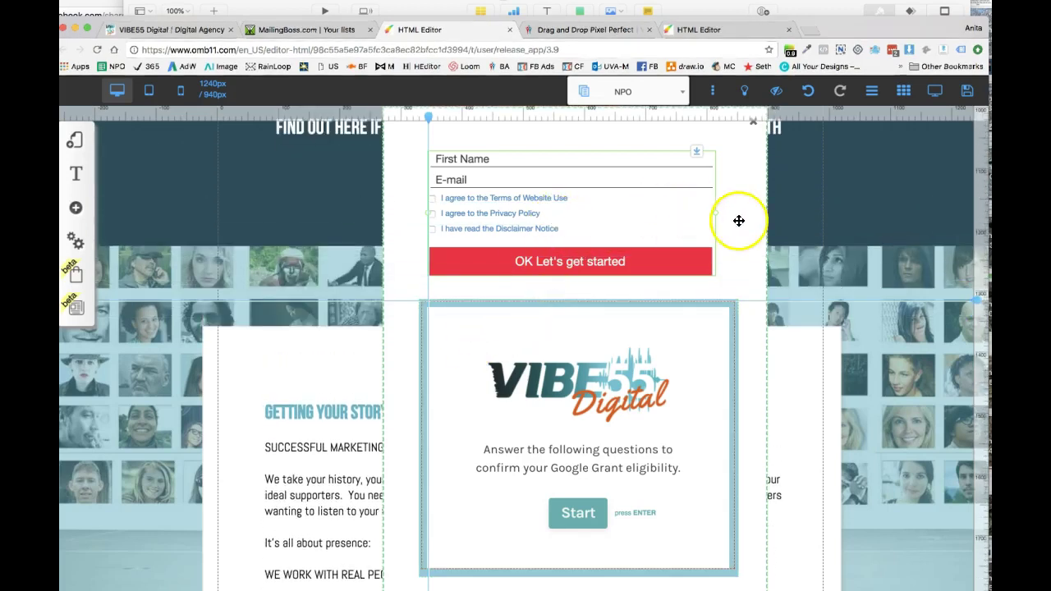
# Step: Preview the NPO page and open the pop-up through the hero section's "Qualify for a 10K Grant?" button
pyautogui.click(949, 95)
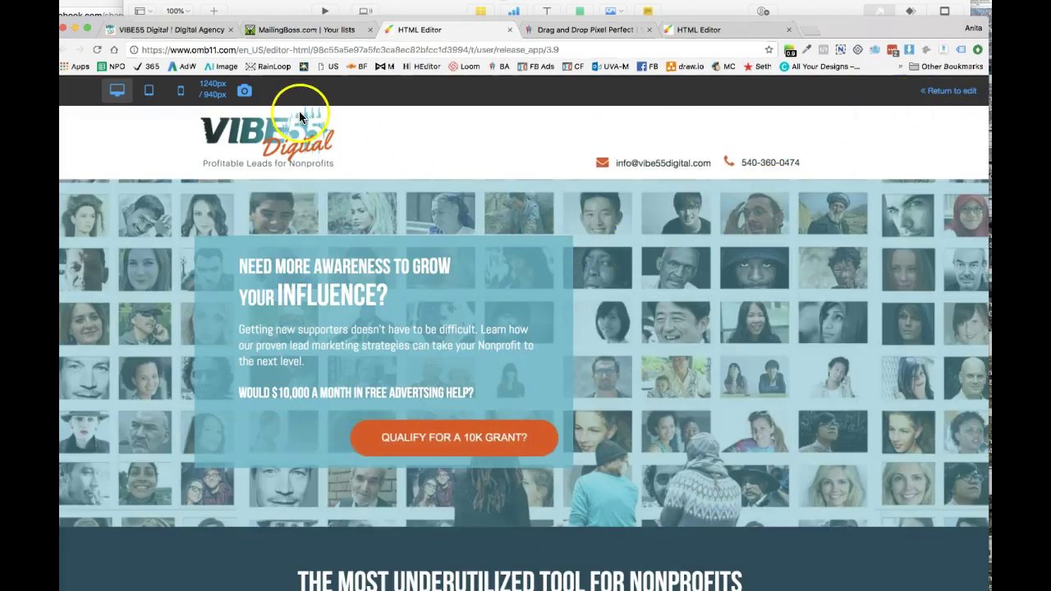
pyautogui.scroll(-5, 312, 114)
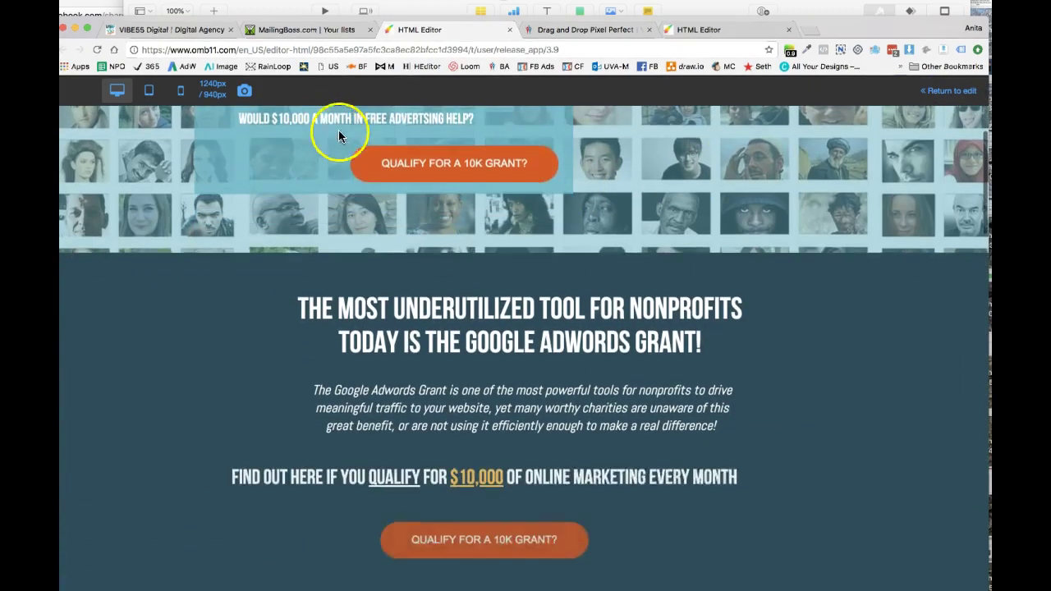
pyautogui.click(426, 165)
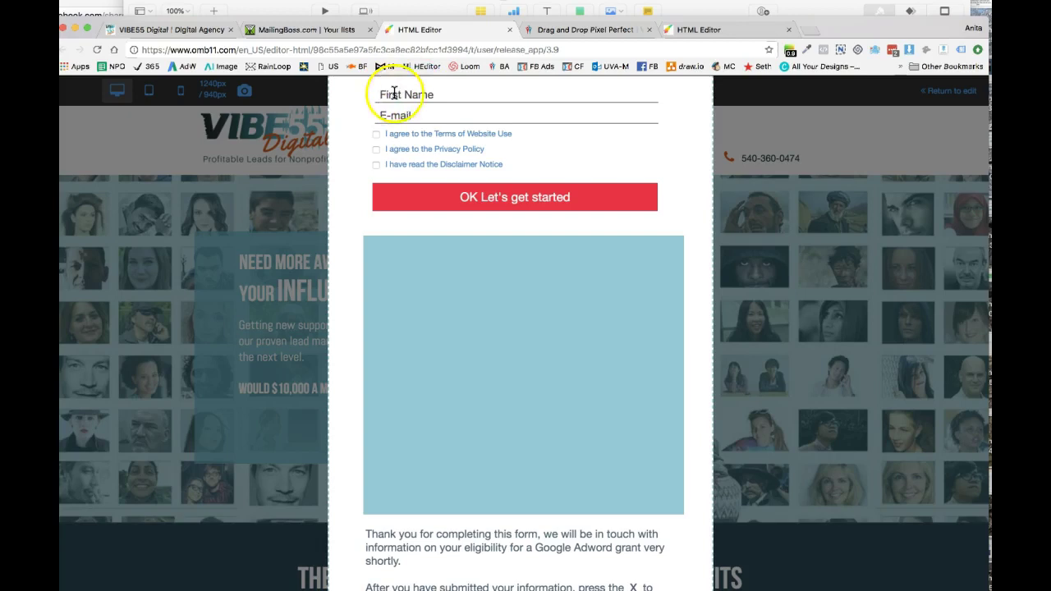
# Step: Tick all three consent checkboxes in the previewed form and test submitting it with First Name and E-mail left empty
pyautogui.click(374, 134)
pyautogui.click(376, 149)
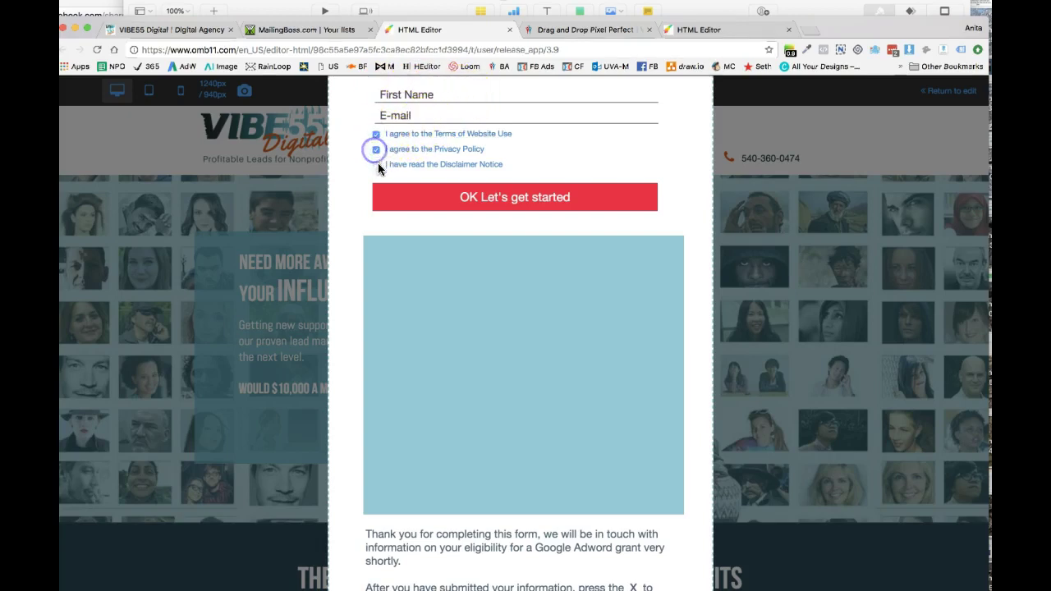
pyautogui.click(488, 197)
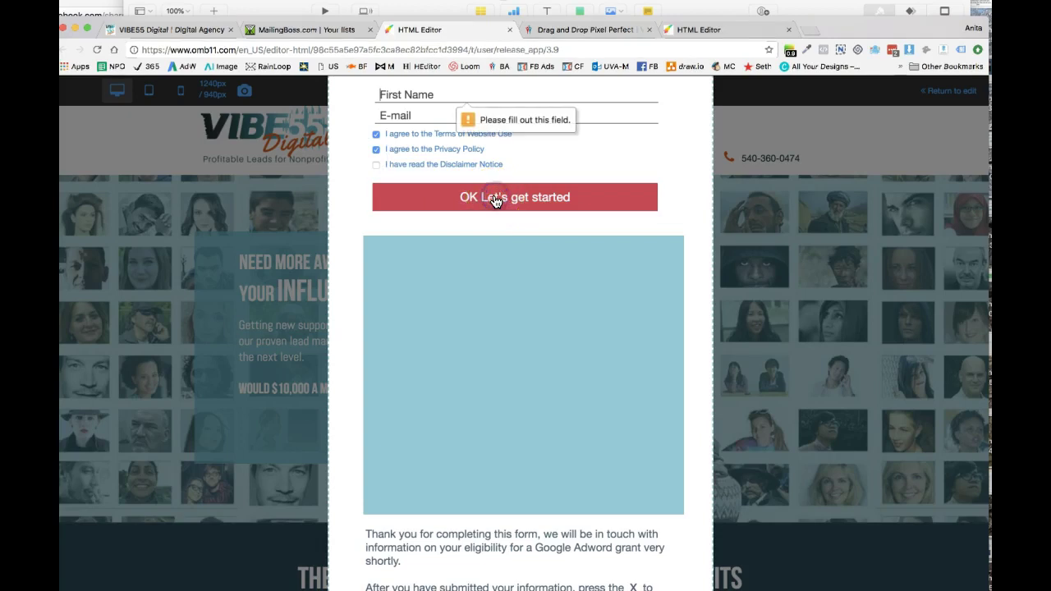
pyautogui.click(375, 164)
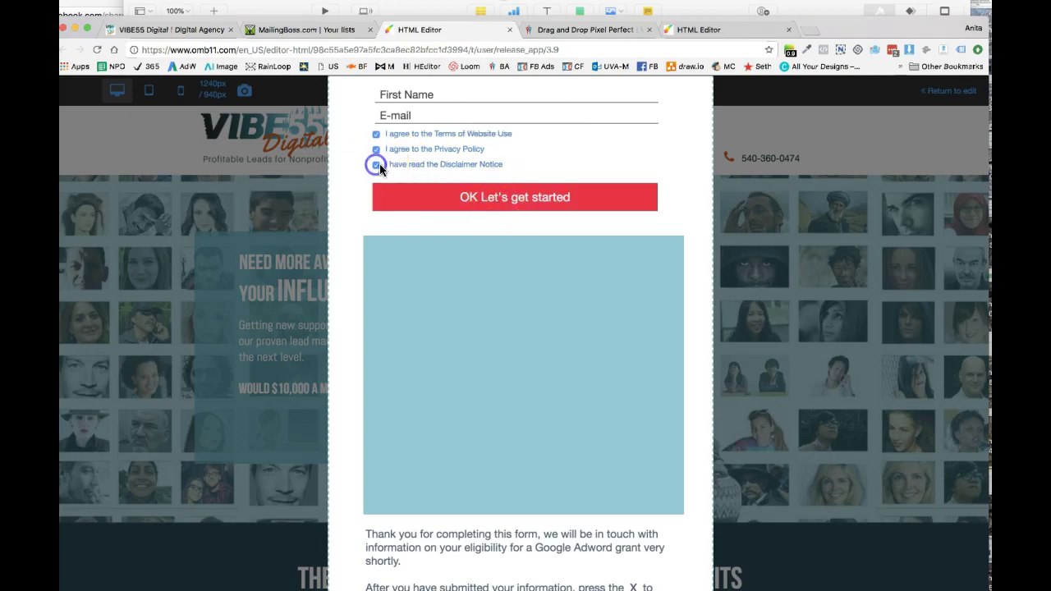
pyautogui.click(483, 199)
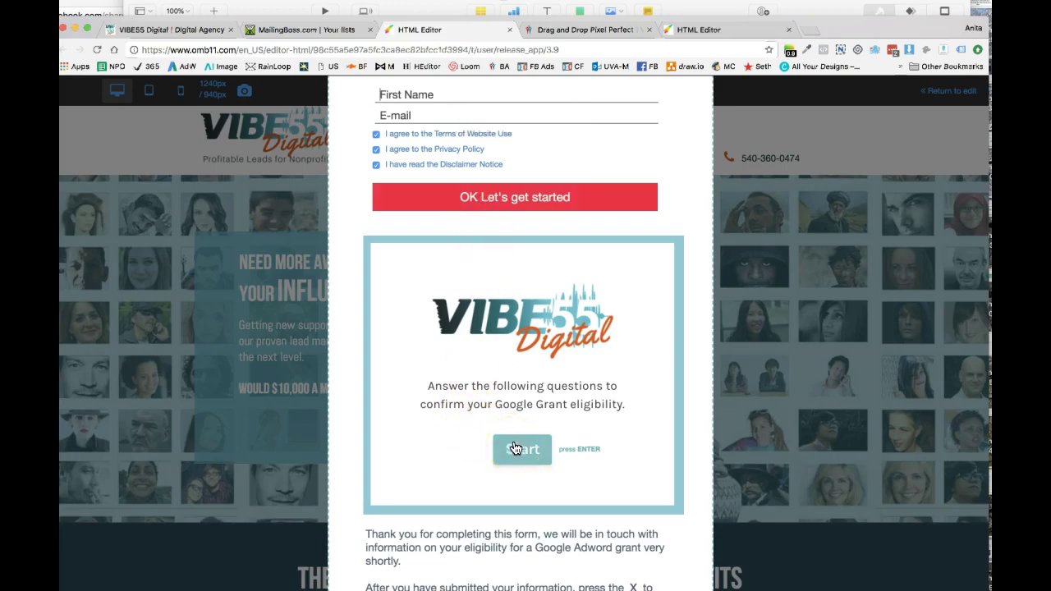
pyautogui.click(492, 237)
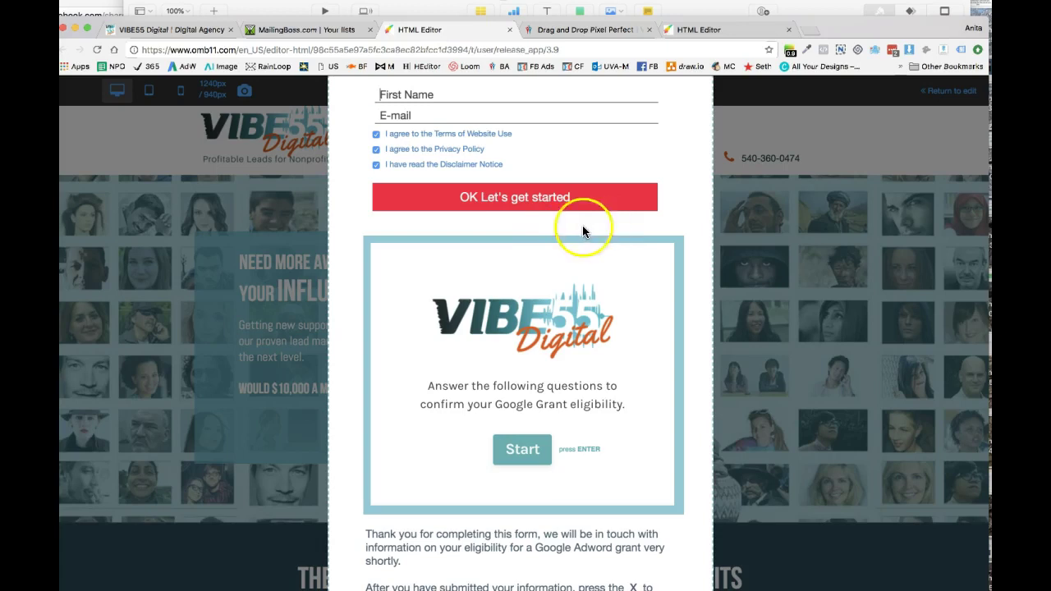
pyautogui.click(492, 186)
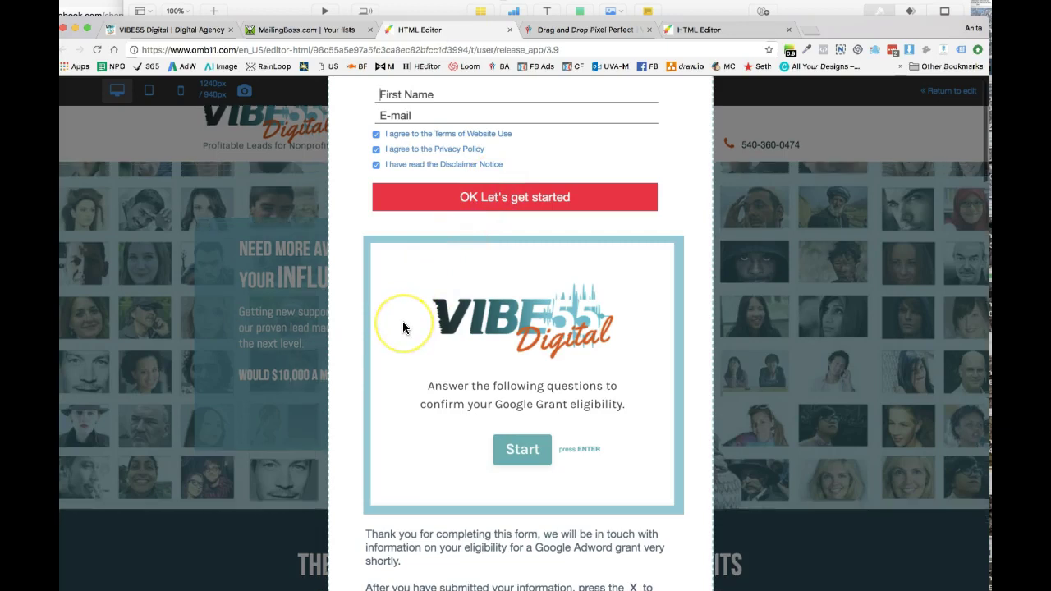
pyautogui.scroll(-2, 402, 326)
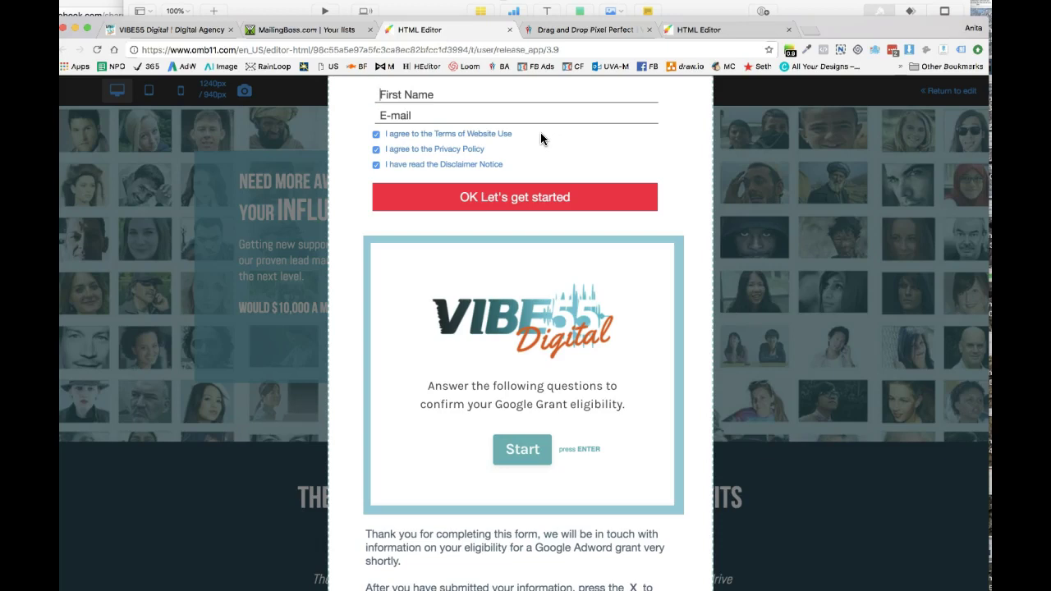
pyautogui.click(586, 154)
pyautogui.scroll(-3, 587, 154)
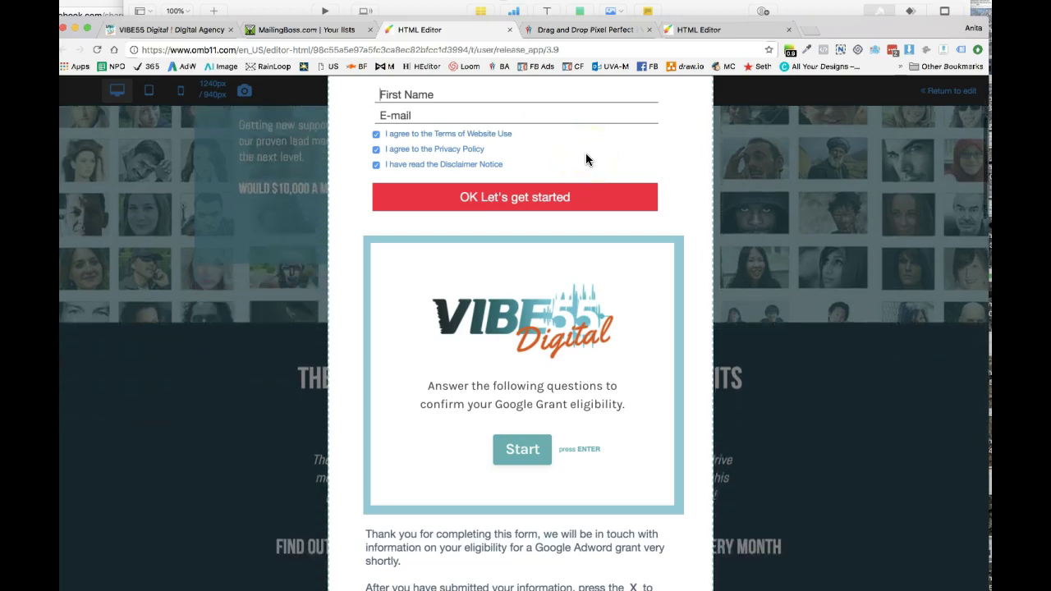
pyautogui.scroll(5, 585, 153)
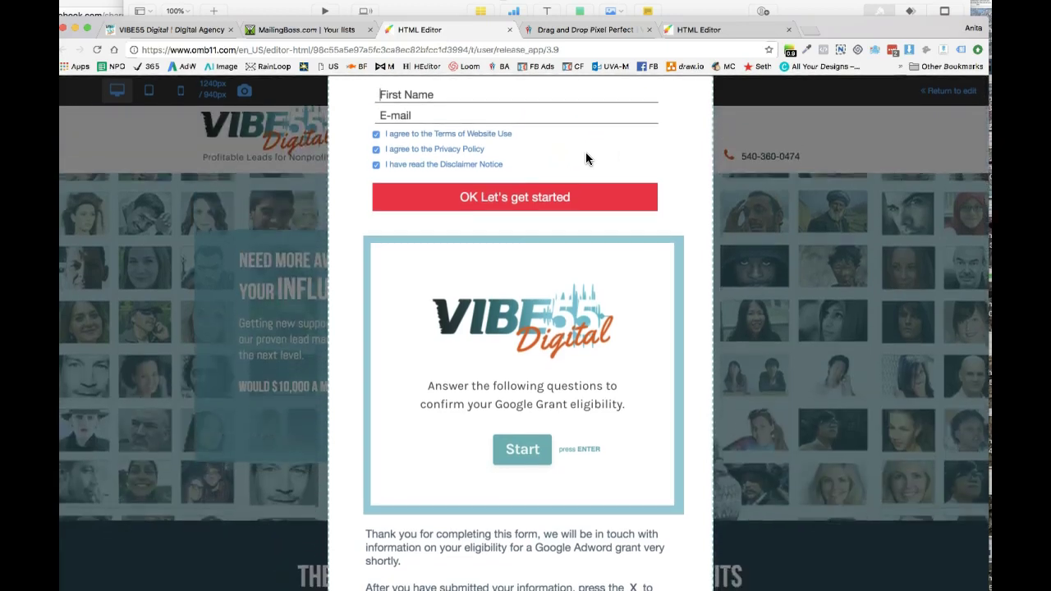
pyautogui.scroll(-3, 586, 152)
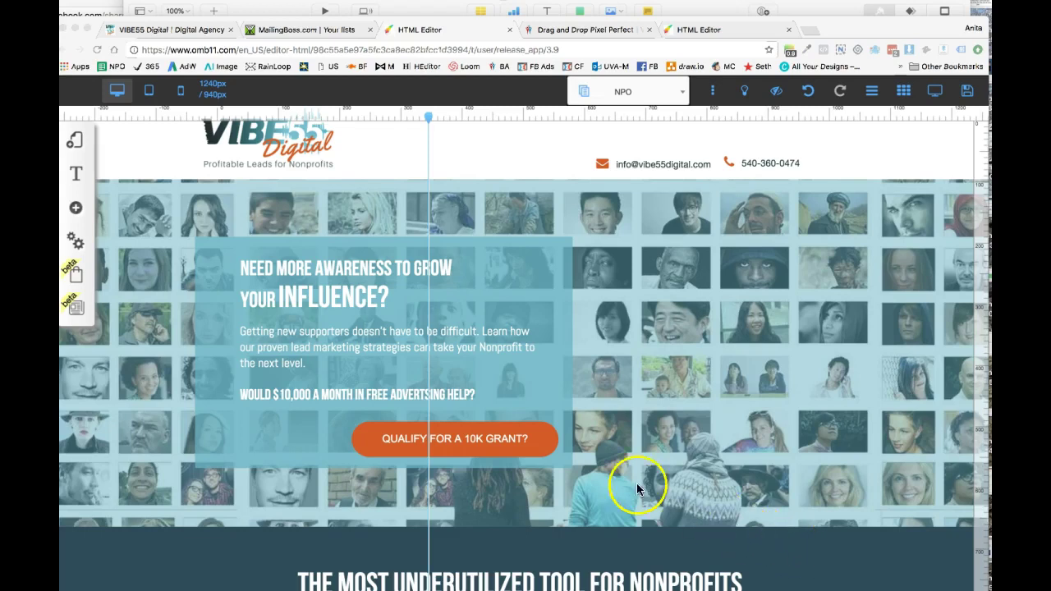
# Step: Activate the GDPR Friendly option in the website's GDPR configuration
pyautogui.click(74, 209)
pyautogui.click(76, 241)
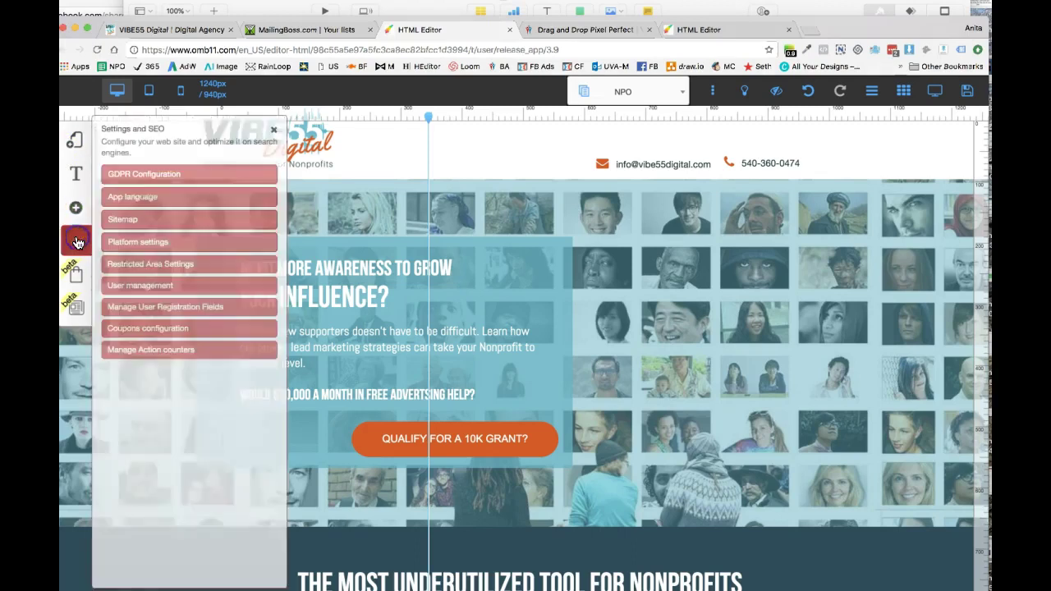
pyautogui.click(144, 176)
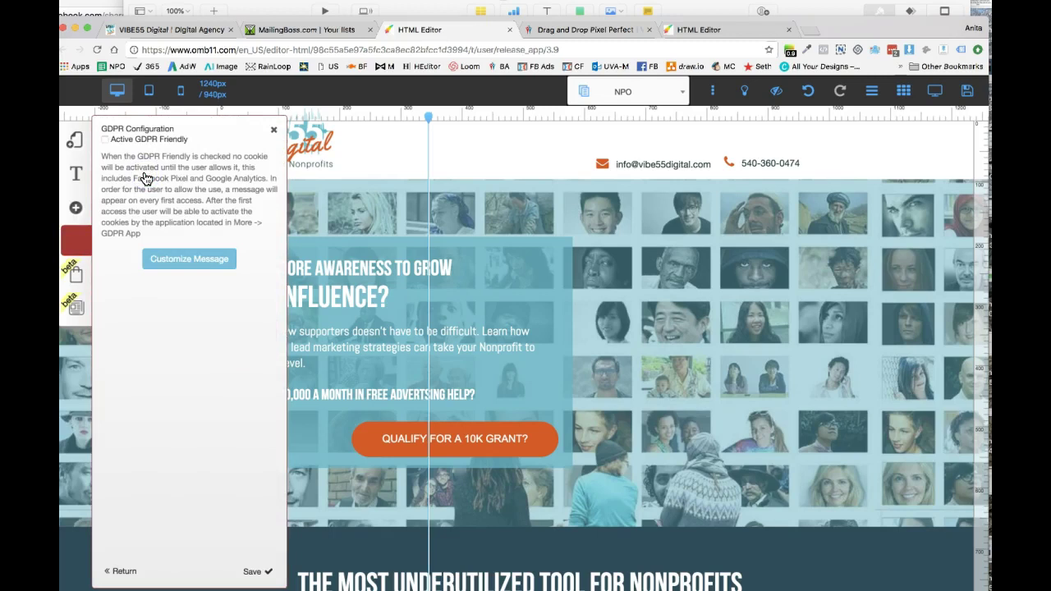
pyautogui.click(105, 141)
# Step: Open the cookie message customization and examine its title, description, accept, deny and information button, and background colour settings
pyautogui.click(158, 250)
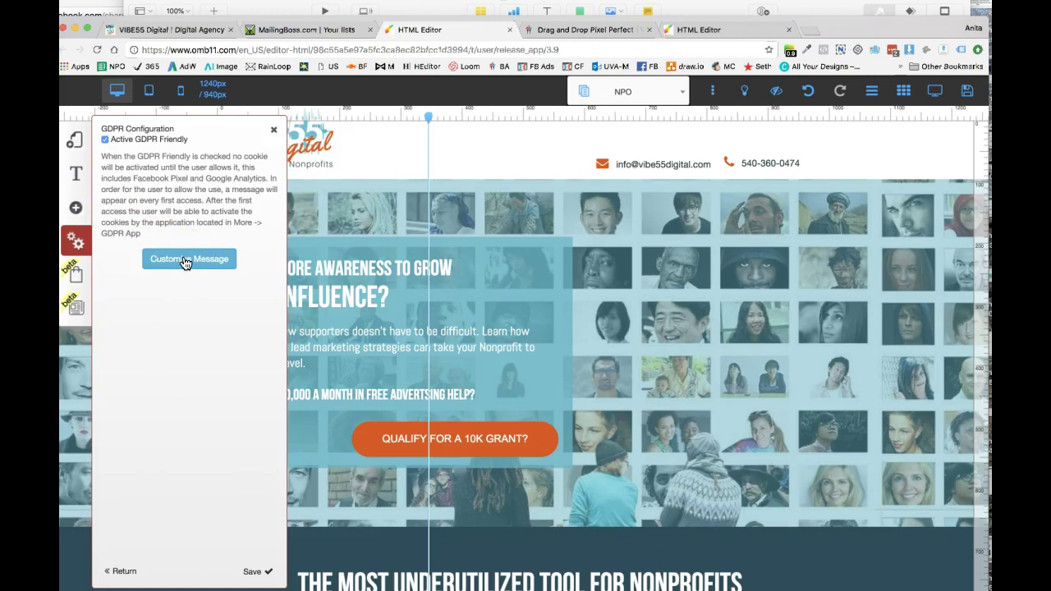
pyautogui.click(184, 259)
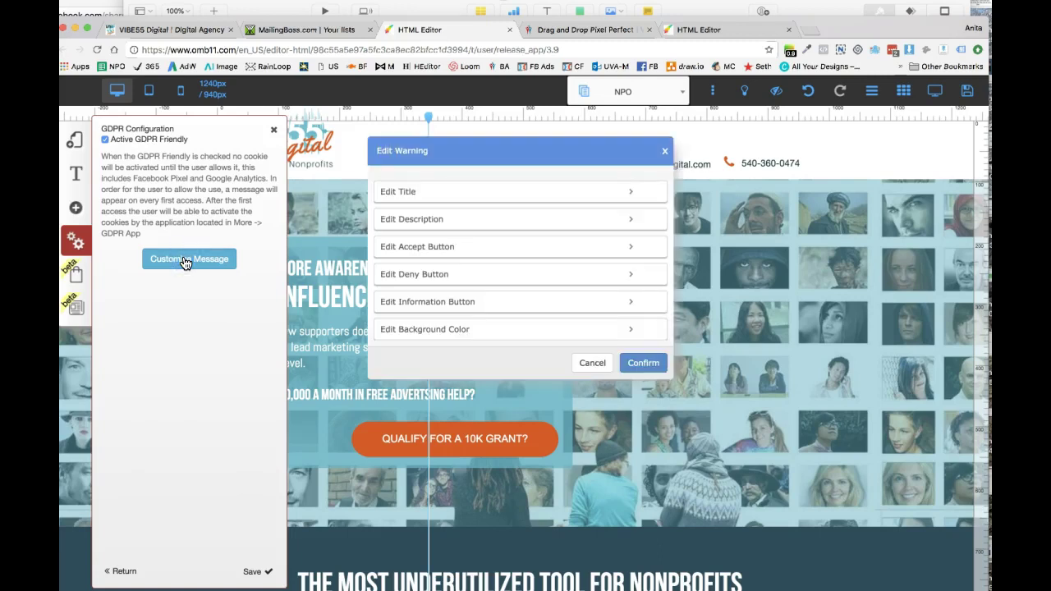
pyautogui.click(633, 192)
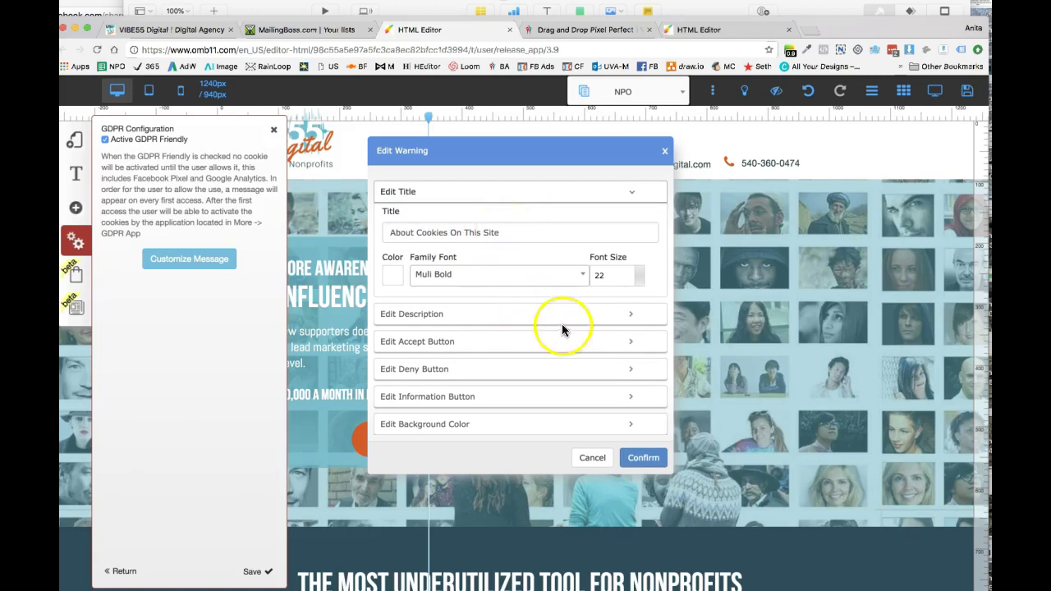
pyautogui.click(629, 313)
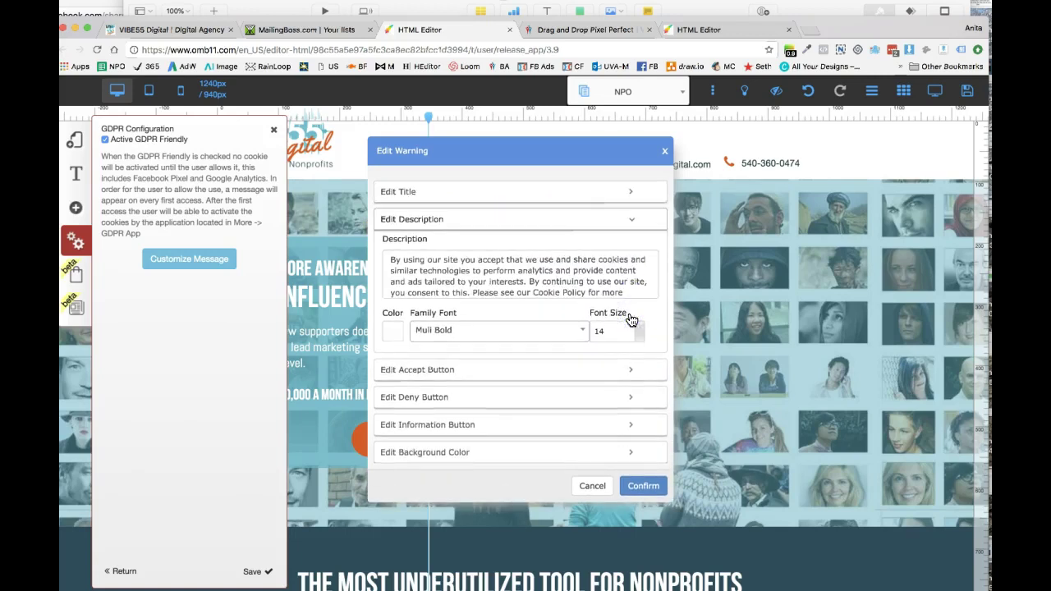
pyautogui.click(631, 375)
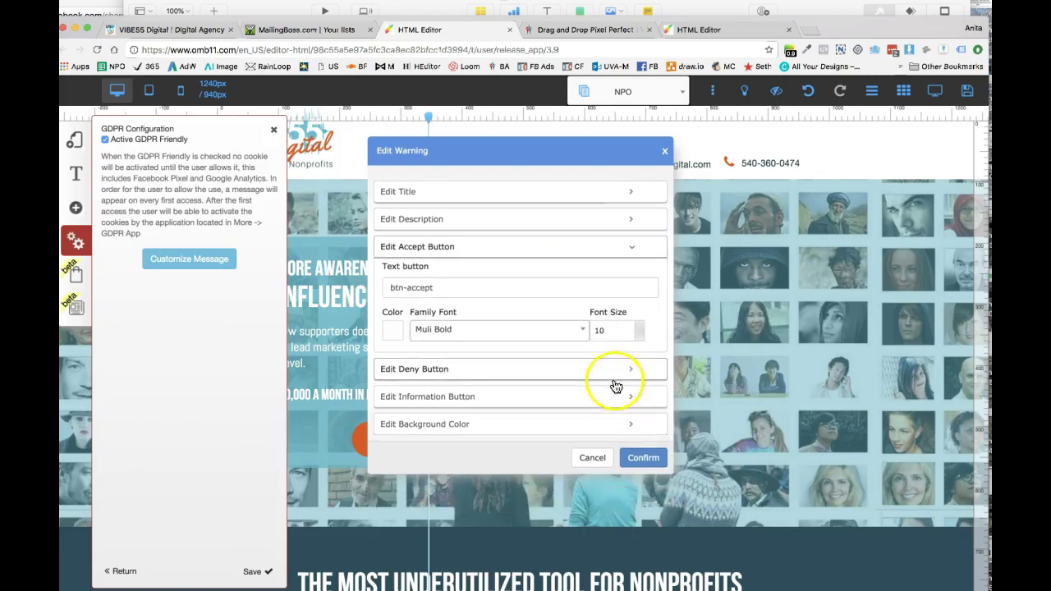
pyautogui.click(631, 369)
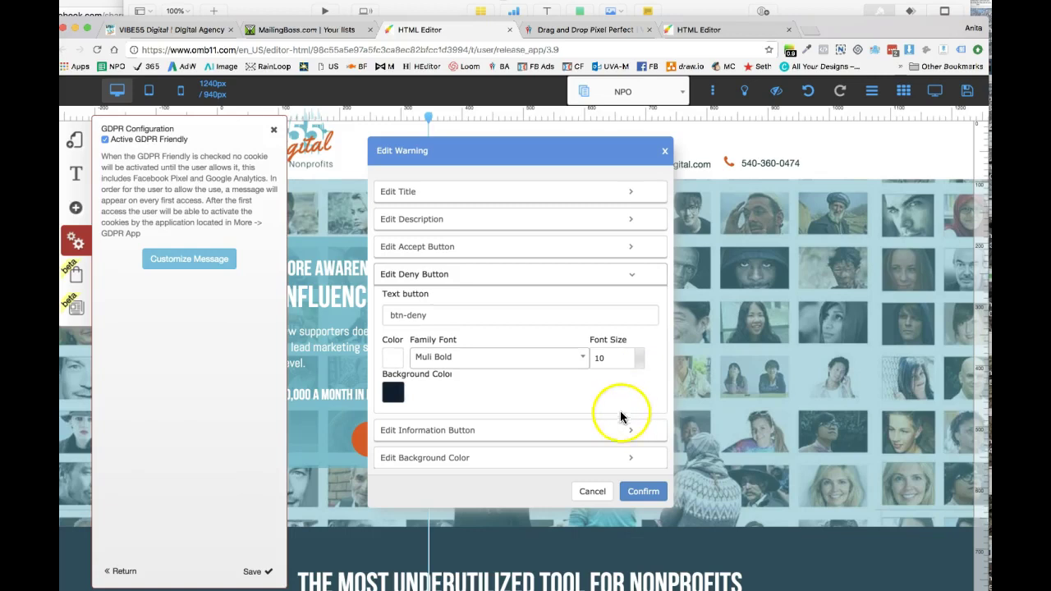
pyautogui.click(630, 432)
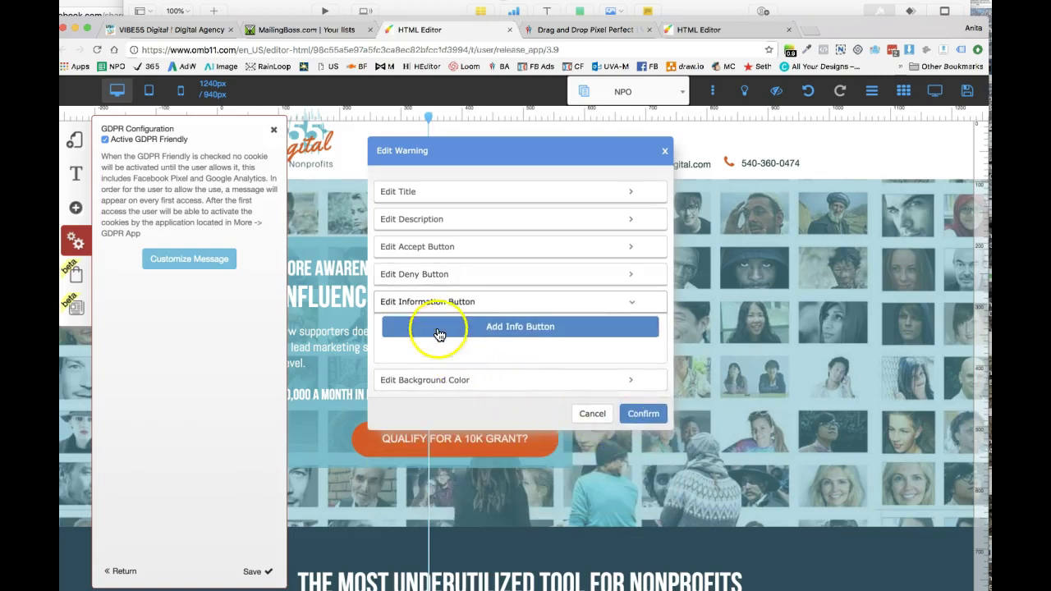
pyautogui.click(629, 380)
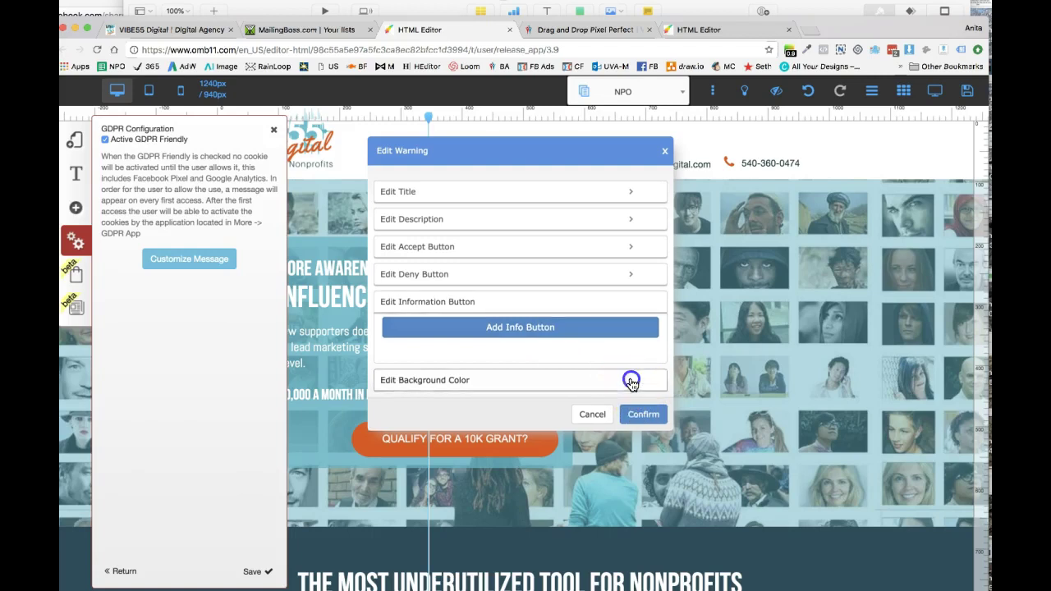
# Step: Confirm the cookie message settings and save the GDPR configuration
pyautogui.click(643, 412)
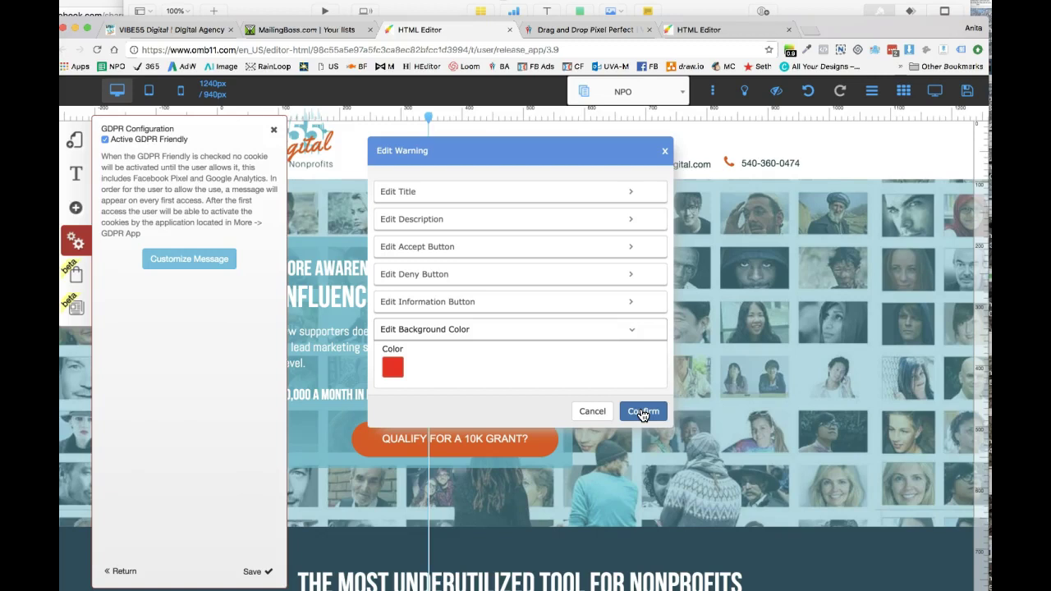
pyautogui.click(642, 412)
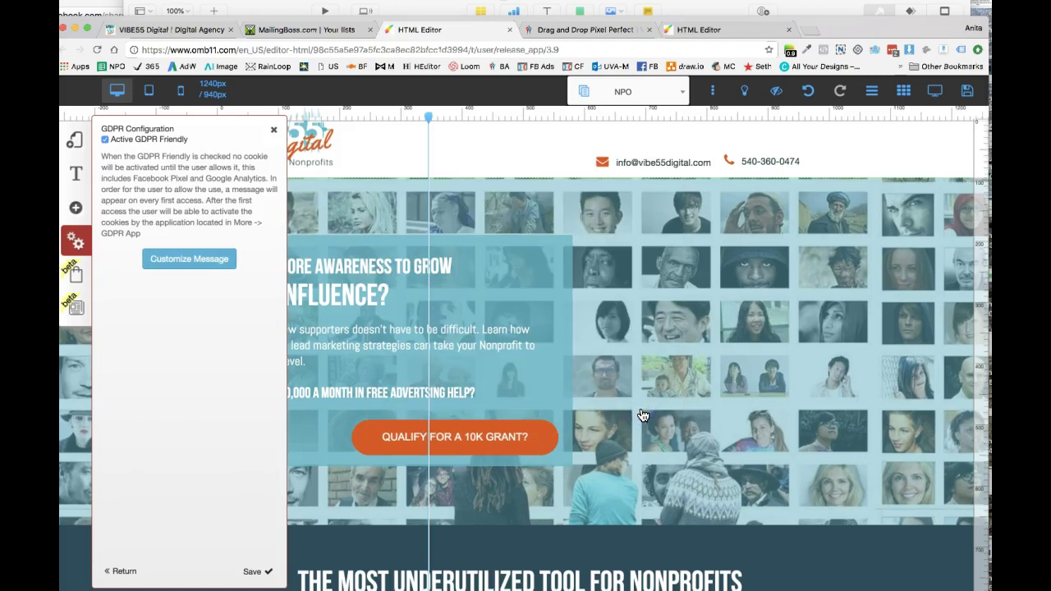
pyautogui.click(253, 574)
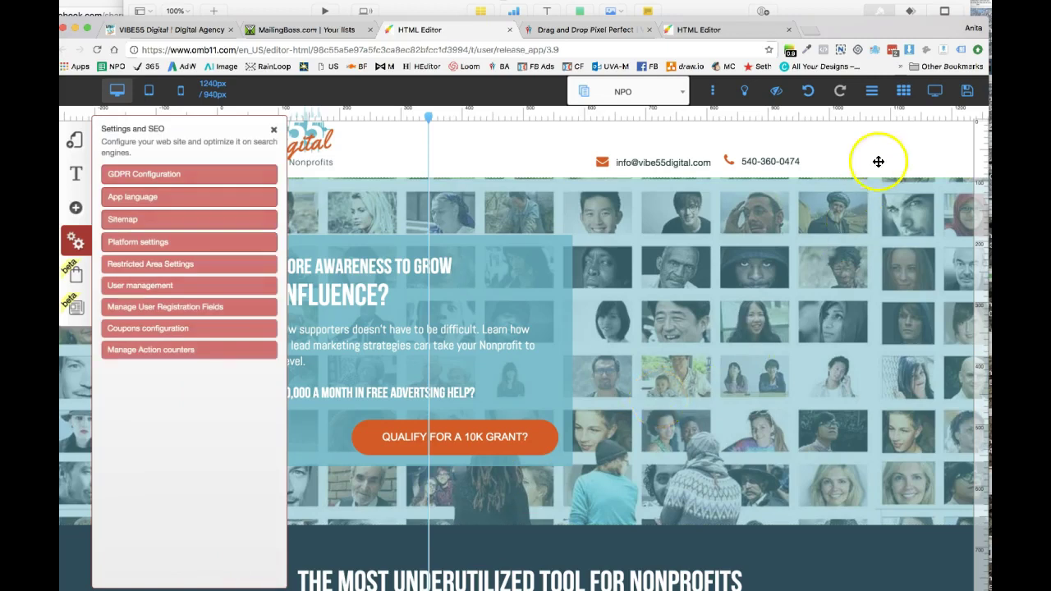
# Step: Check the NPO page in preview and save the site style, site settings and NPO page changes
pyautogui.click(935, 91)
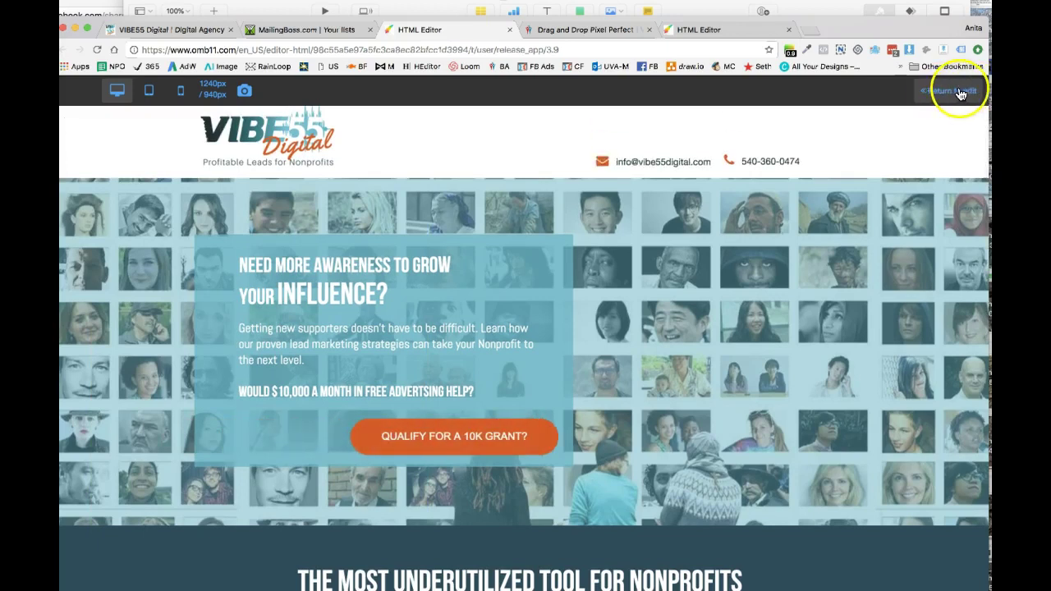
pyautogui.click(952, 92)
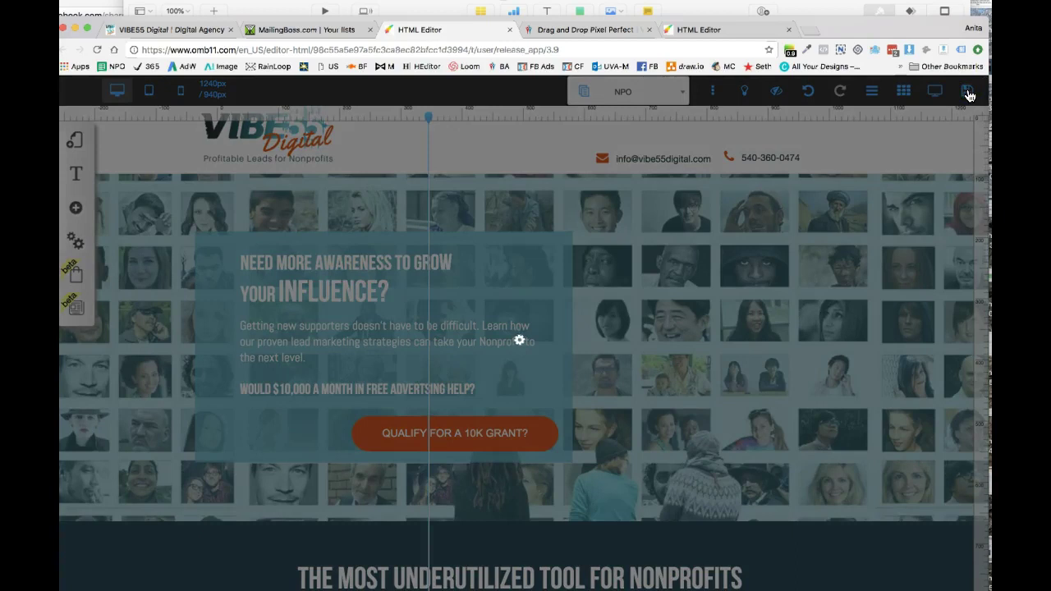
pyautogui.click(968, 92)
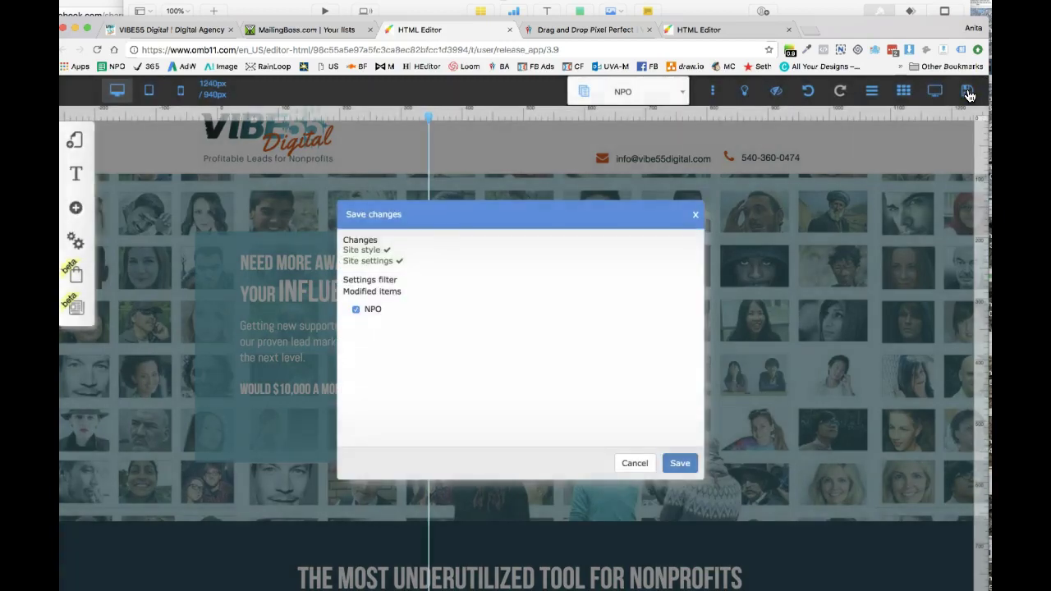
pyautogui.click(681, 464)
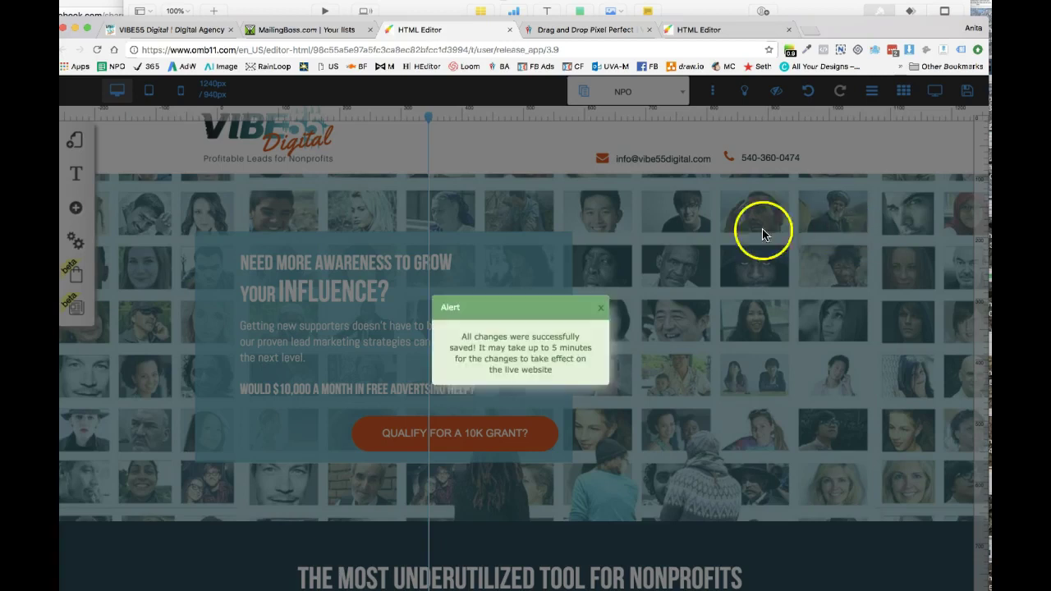
pyautogui.click(601, 307)
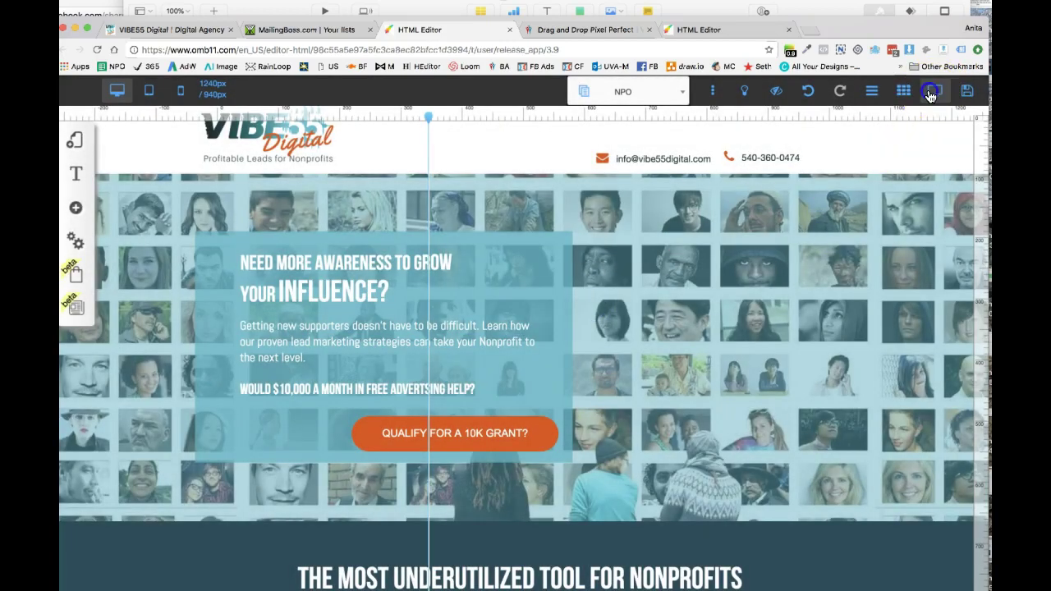
pyautogui.click(934, 91)
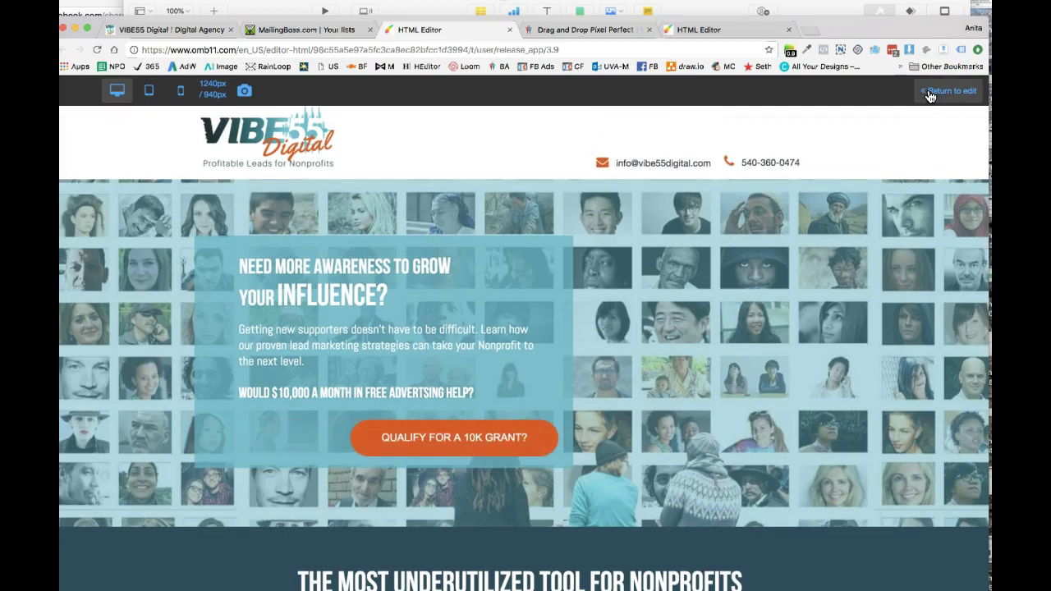
pyautogui.click(809, 32)
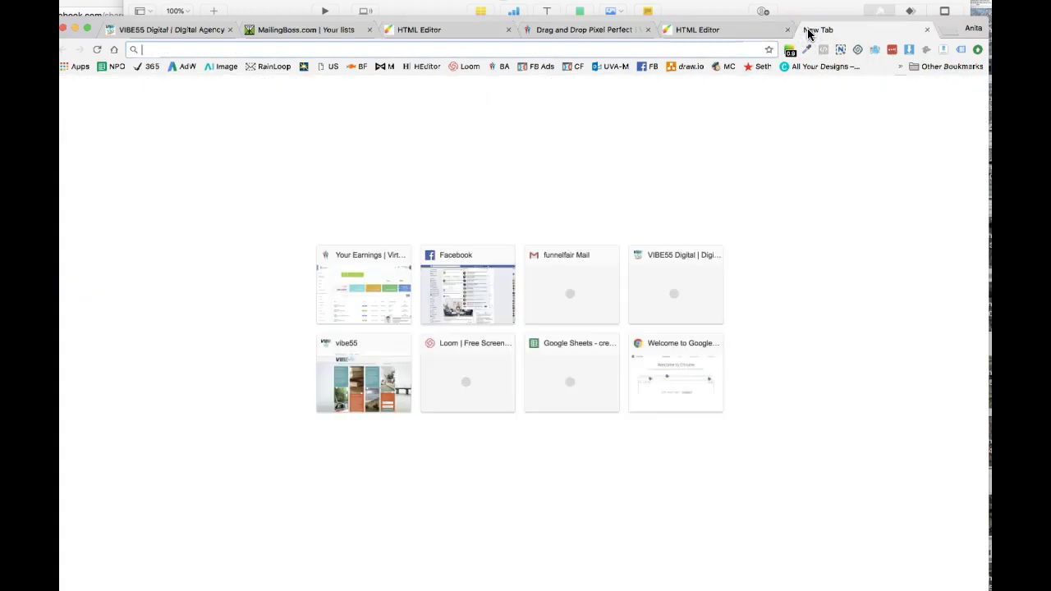
pyautogui.write('www.vibe55')
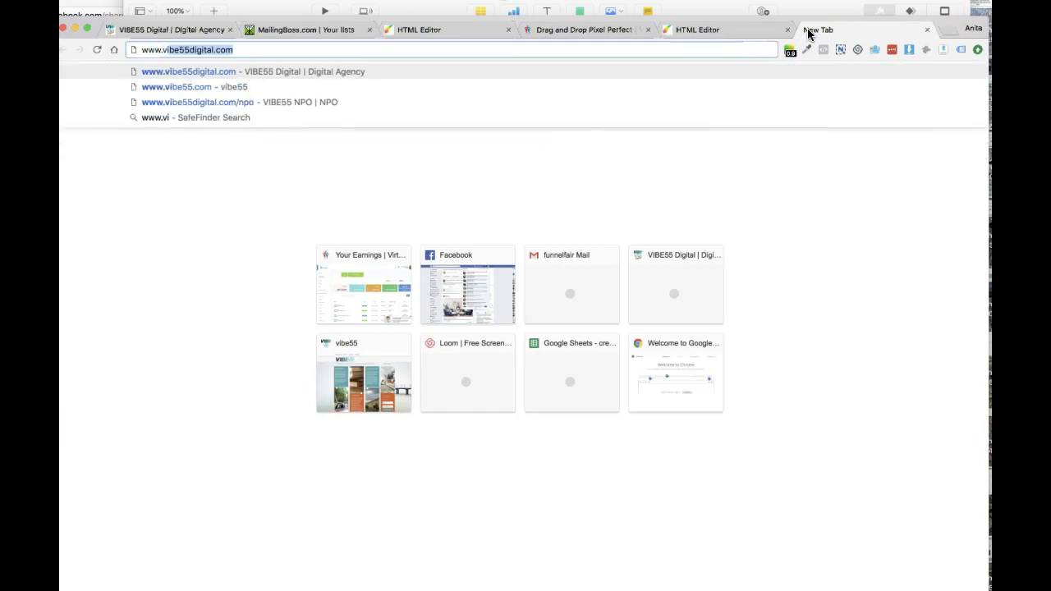
pyautogui.write('digital.co')
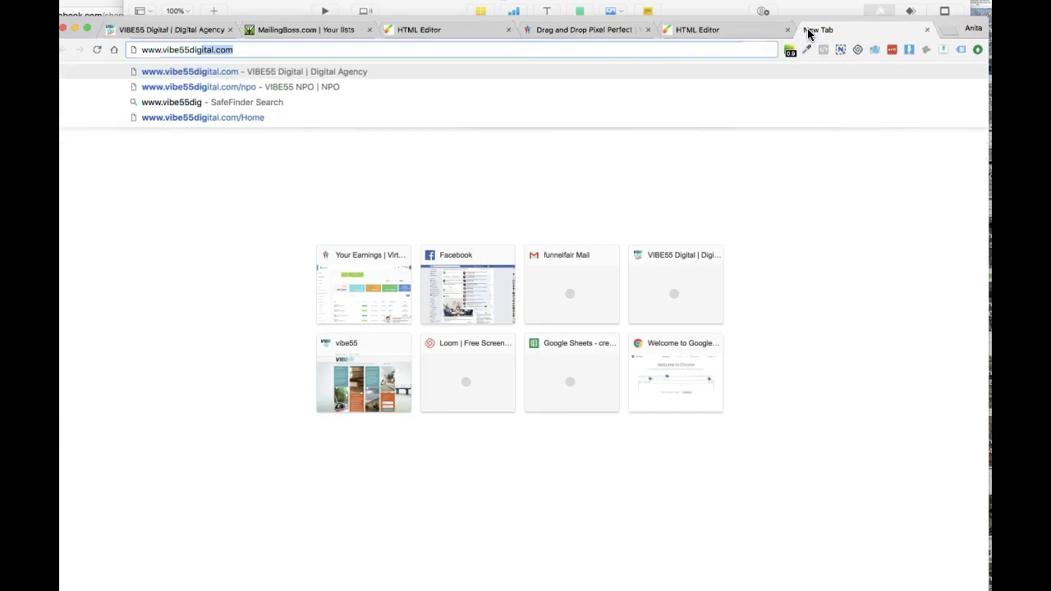
pyautogui.write('m')
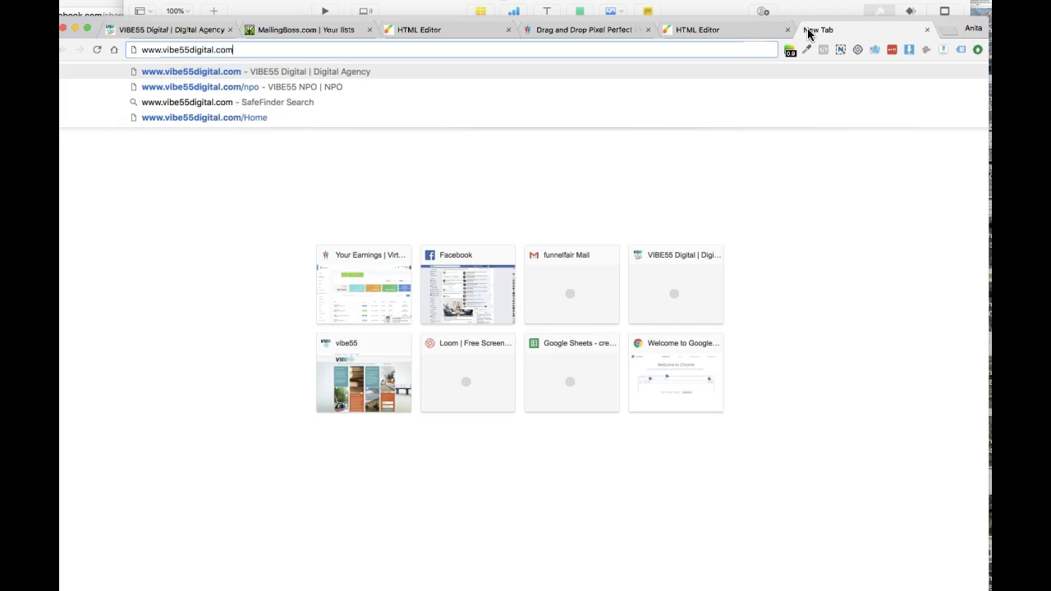
pyautogui.press('Return')
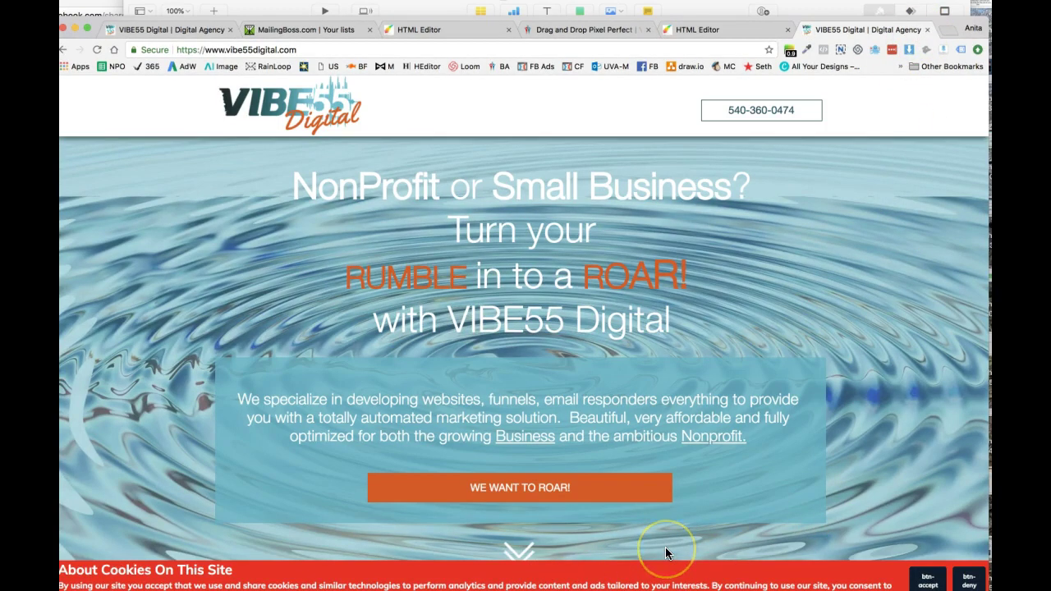
pyautogui.scroll(-2, 666, 547)
pyautogui.scroll(-2, 666, 553)
pyautogui.scroll(3, 665, 554)
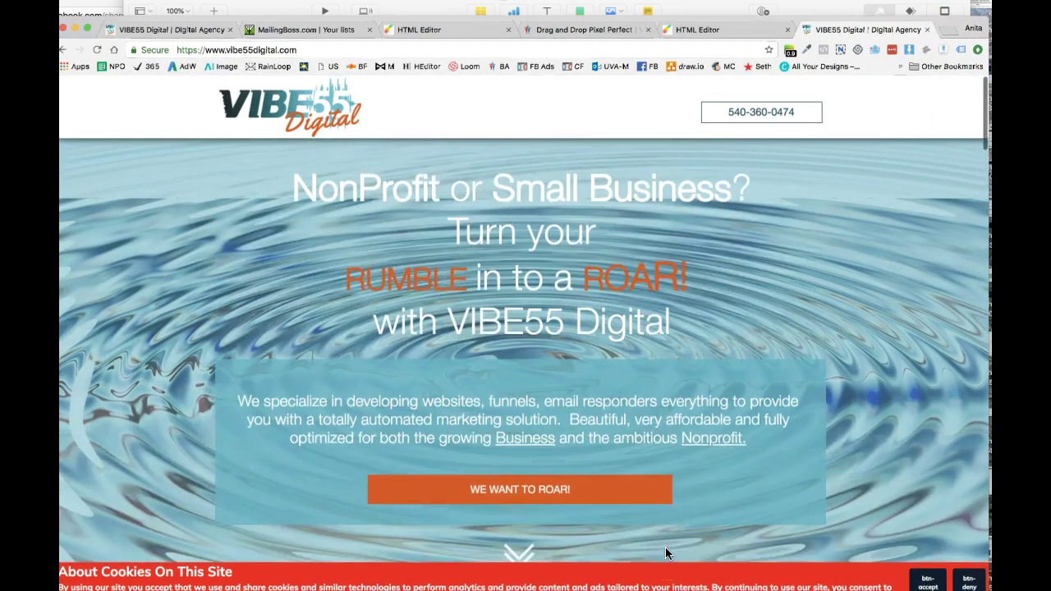
pyautogui.scroll(-3, 666, 553)
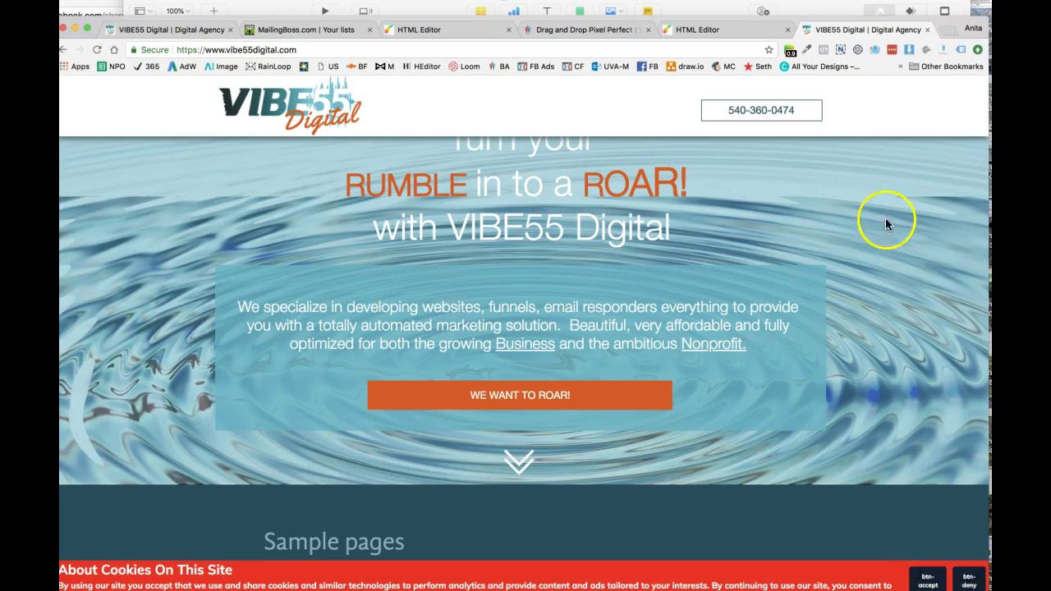
# Step: Switch to the editor tab containing the Home page and open the NPO page for editing there
pyautogui.click(459, 29)
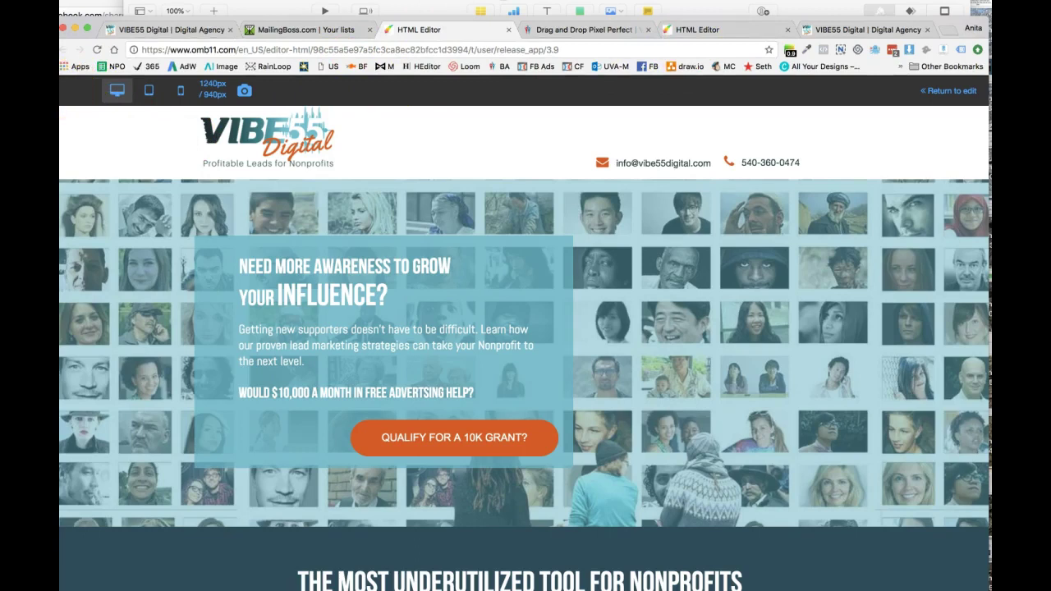
pyautogui.click(695, 29)
pyautogui.click(73, 144)
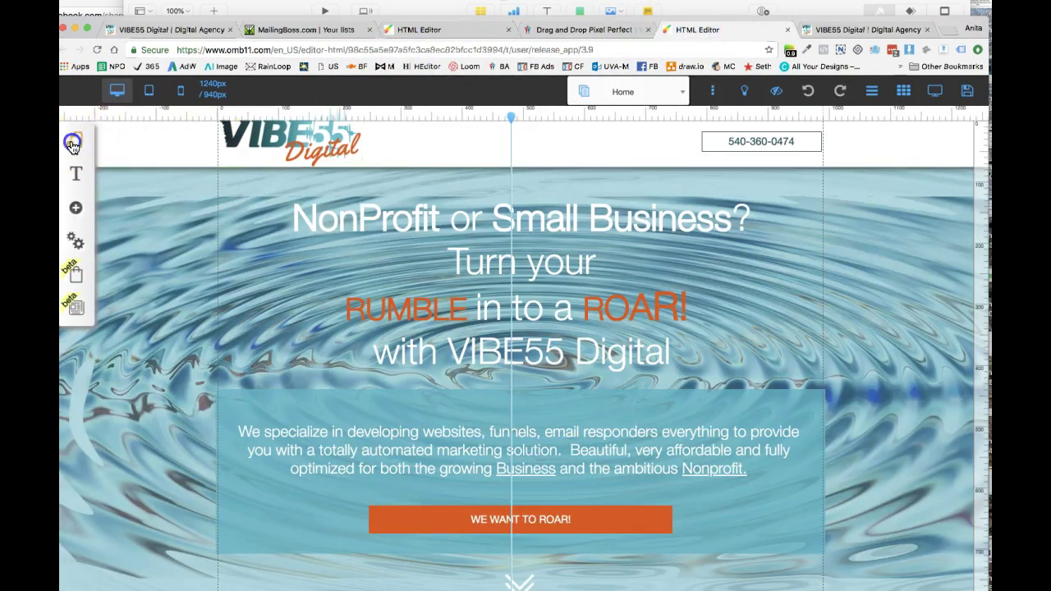
pyautogui.click(75, 240)
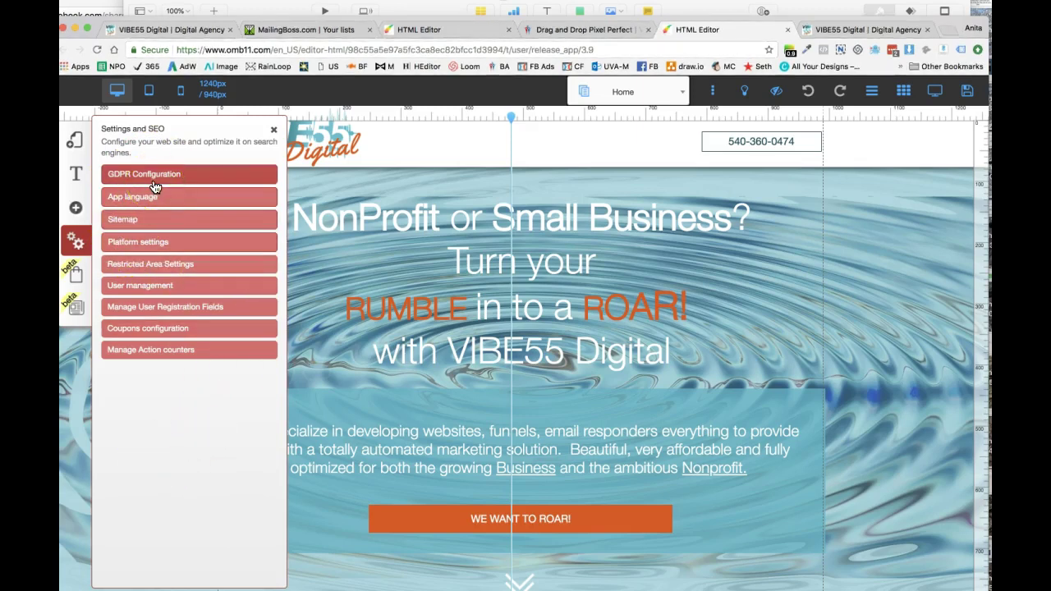
pyautogui.click(76, 211)
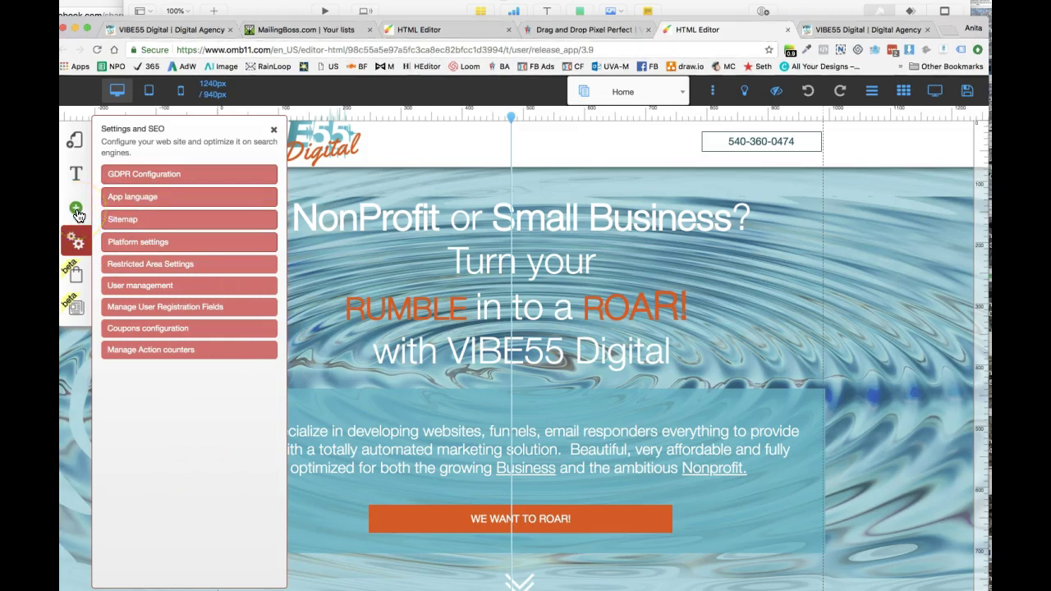
pyautogui.click(682, 94)
pyautogui.scroll(-2, 634, 245)
pyautogui.scroll(-1, 634, 245)
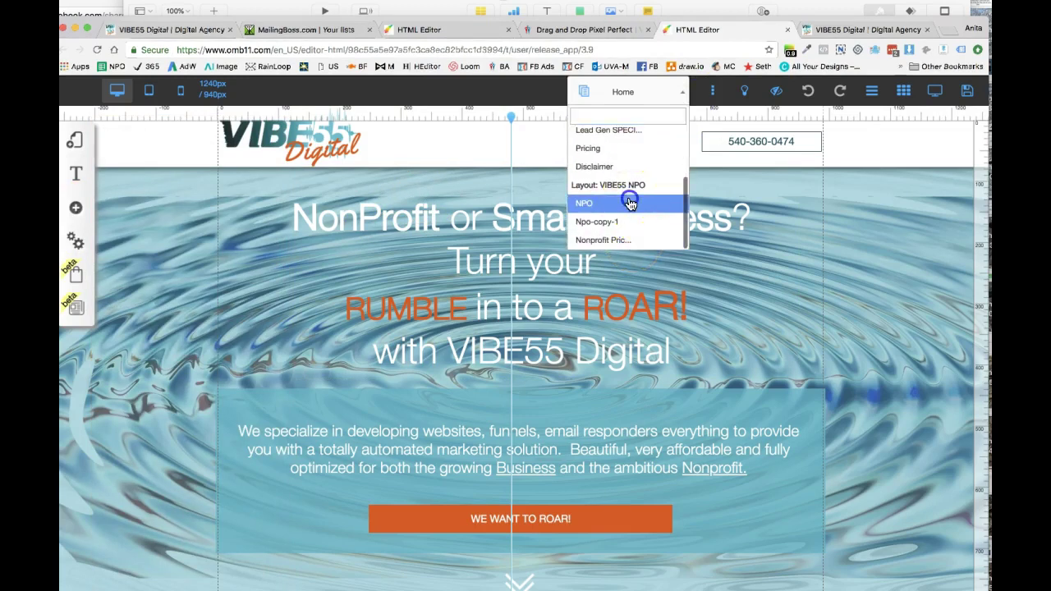
pyautogui.click(629, 203)
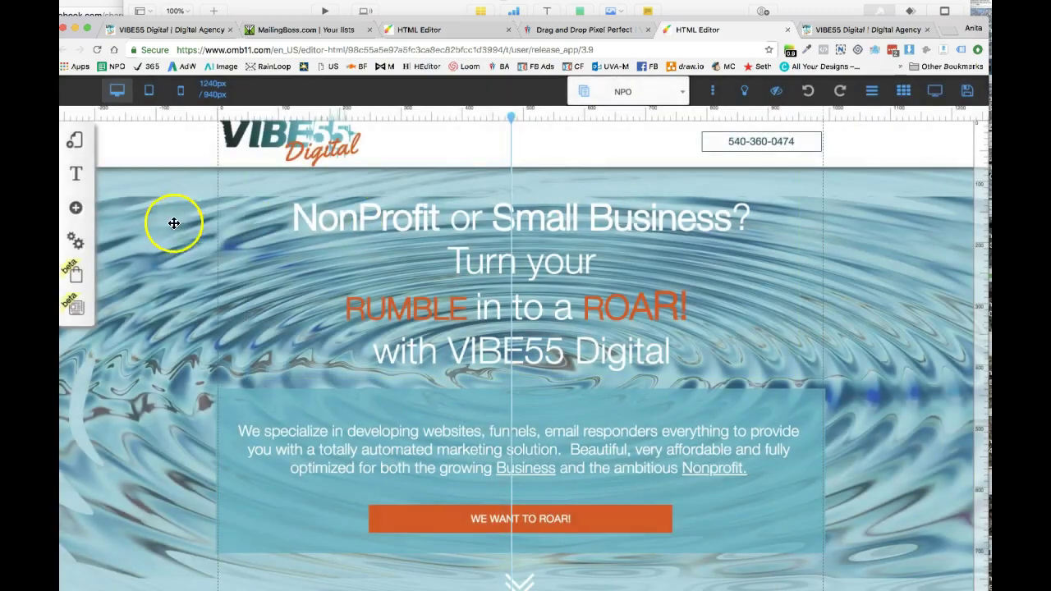
# Step: Add the GDPR App's cookie message box from the Apps elements to the NPO page's hero section
pyautogui.click(73, 215)
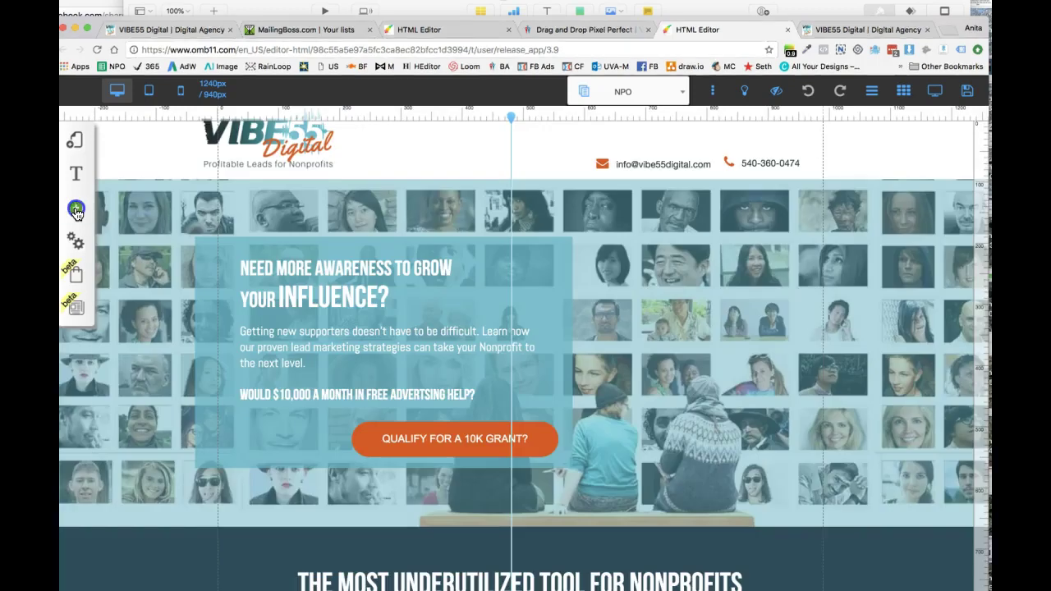
pyautogui.click(76, 212)
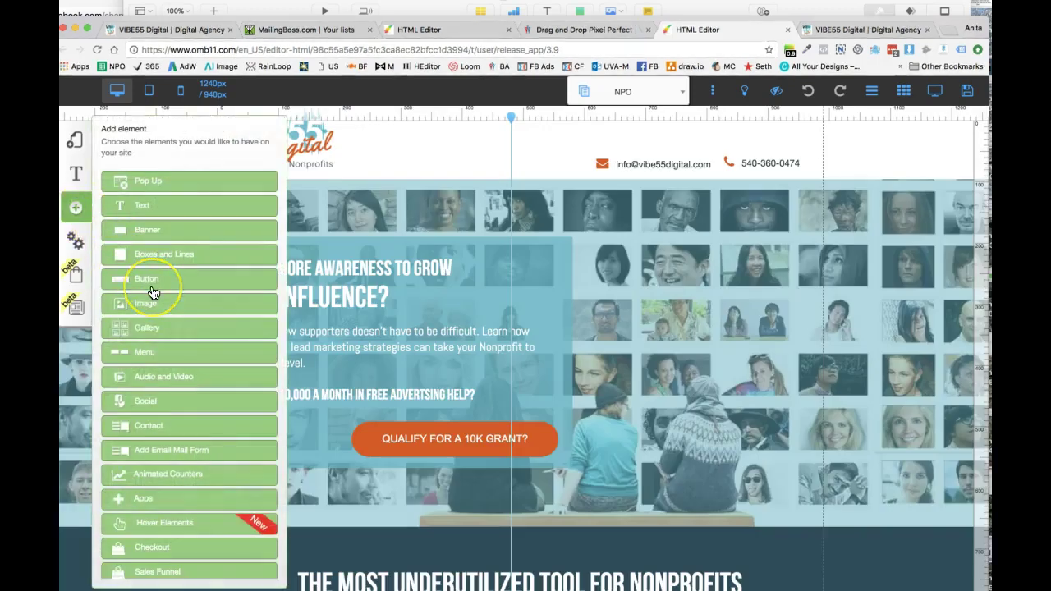
pyautogui.scroll(-2, 152, 293)
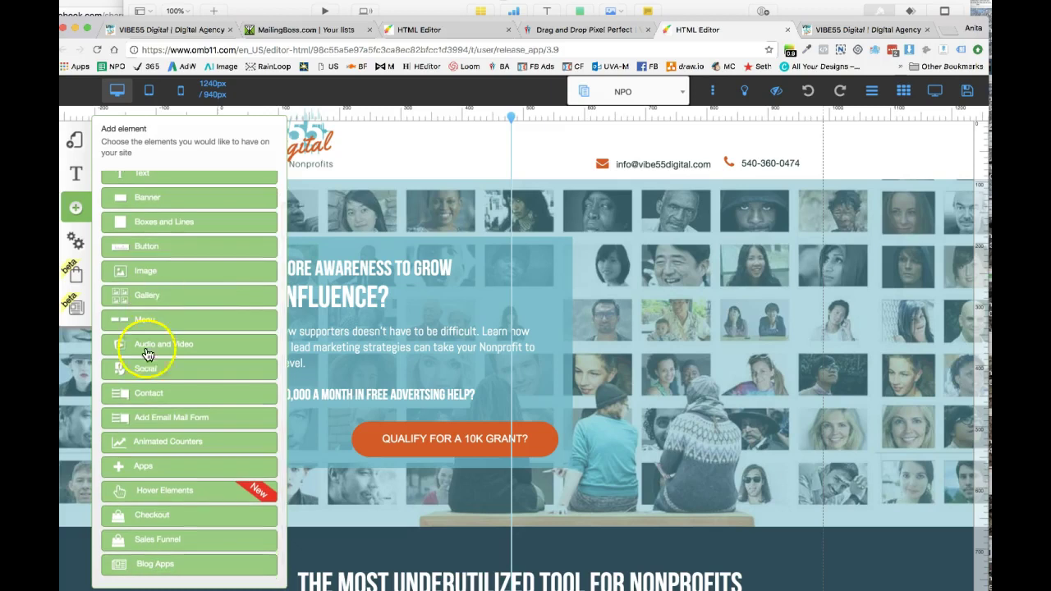
pyautogui.click(144, 467)
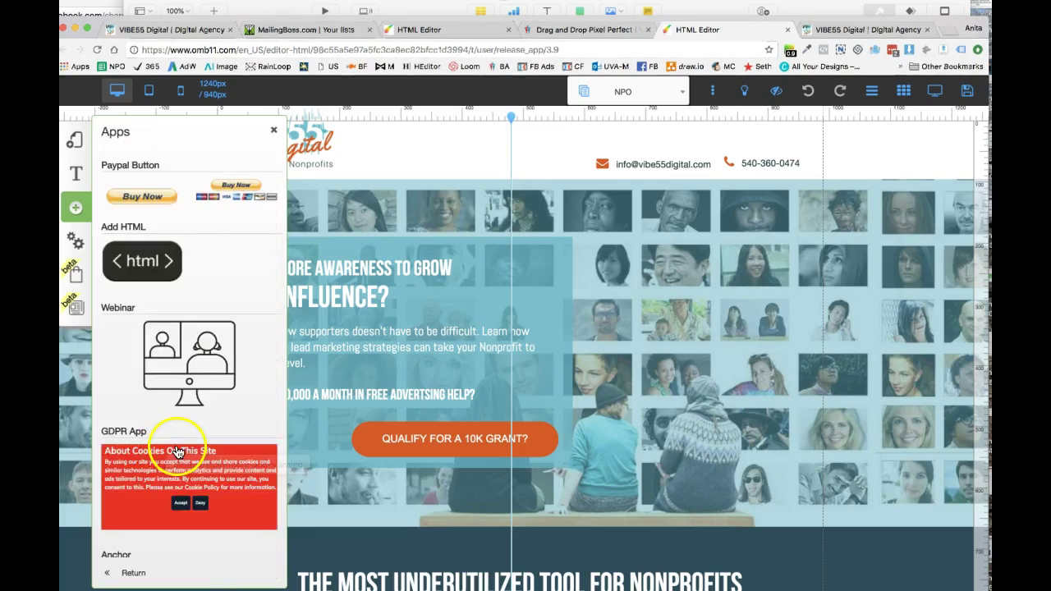
pyautogui.click(161, 467)
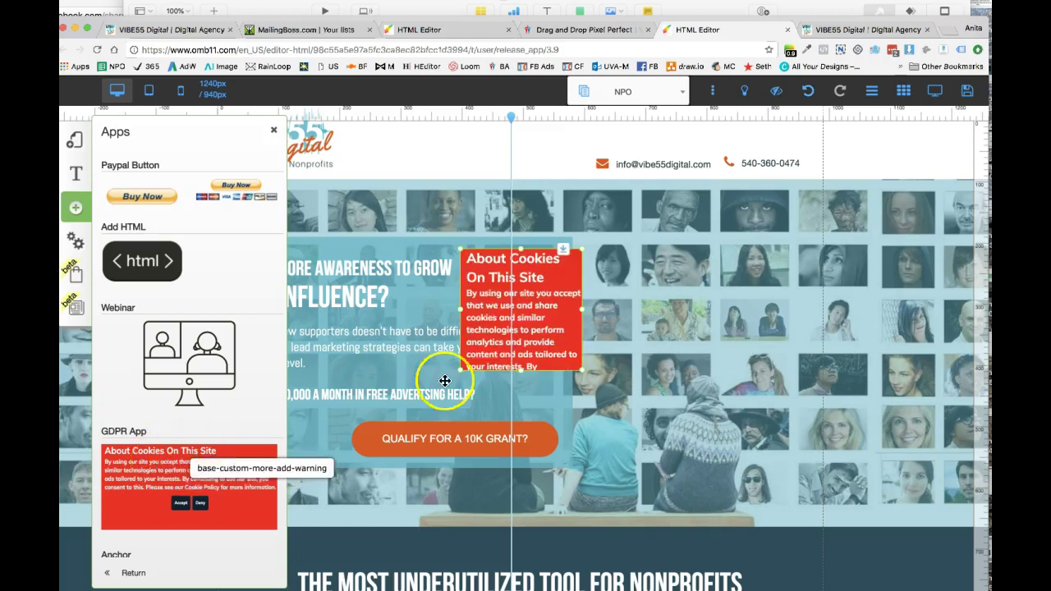
# Step: Try widening the cookie message box to fit its buttons and reducing its height, and delete it from the hero section
pyautogui.moveTo(627, 307); pyautogui.dragTo(772, 289)
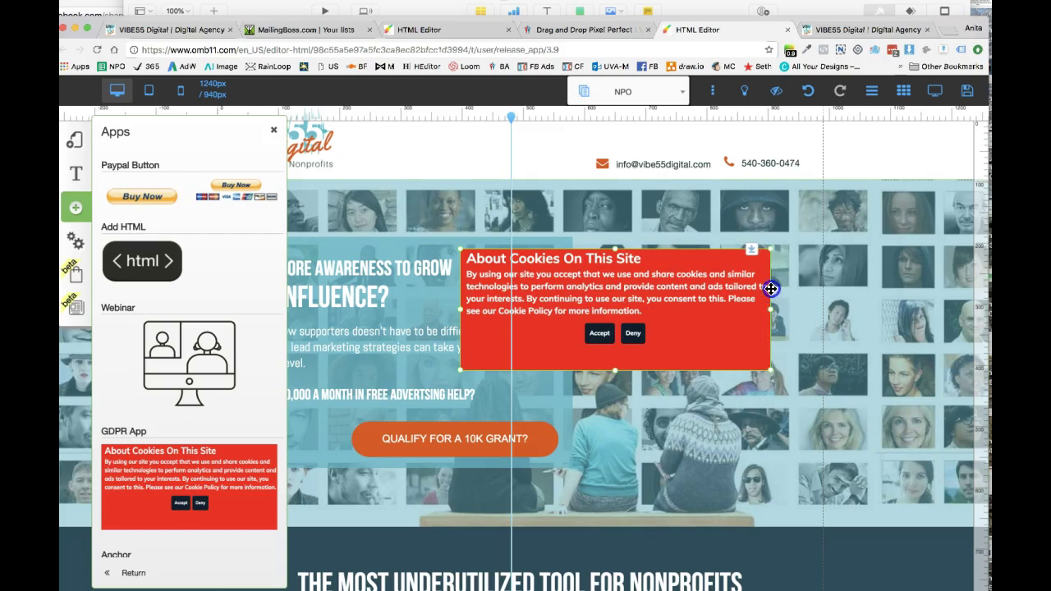
pyautogui.moveTo(615, 369); pyautogui.dragTo(616, 361)
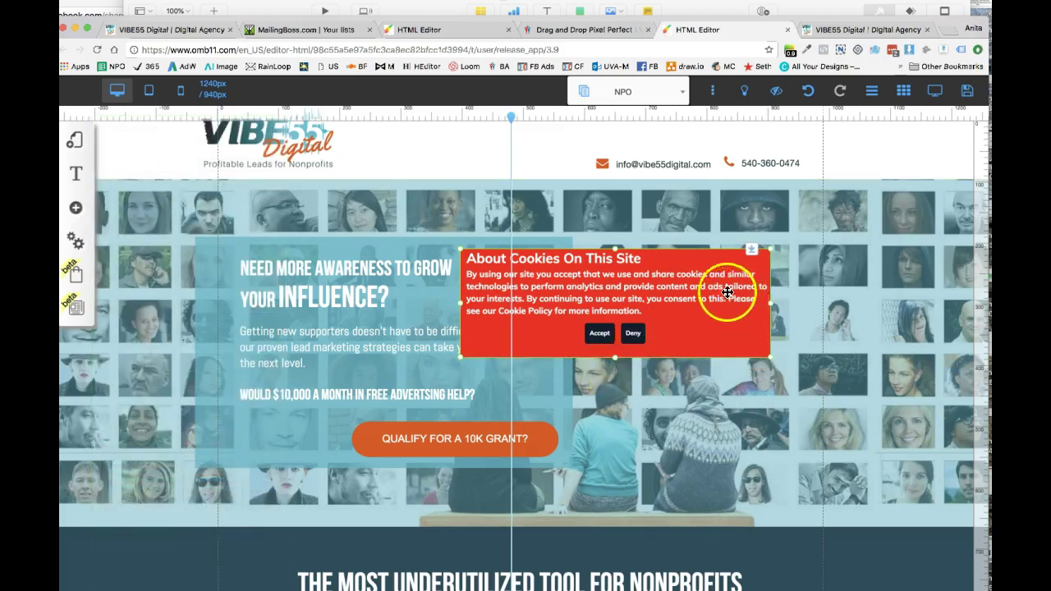
pyautogui.moveTo(678, 327)
pyautogui.mouseDown()
pyautogui.moveTo(598, 296)
pyautogui.moveTo(543, 298)
pyautogui.moveTo(551, 308)
pyautogui.moveTo(746, 282)
pyautogui.moveTo(744, 291)
pyautogui.mouseUp()
pyautogui.click(647, 339)
pyautogui.click(553, 377)
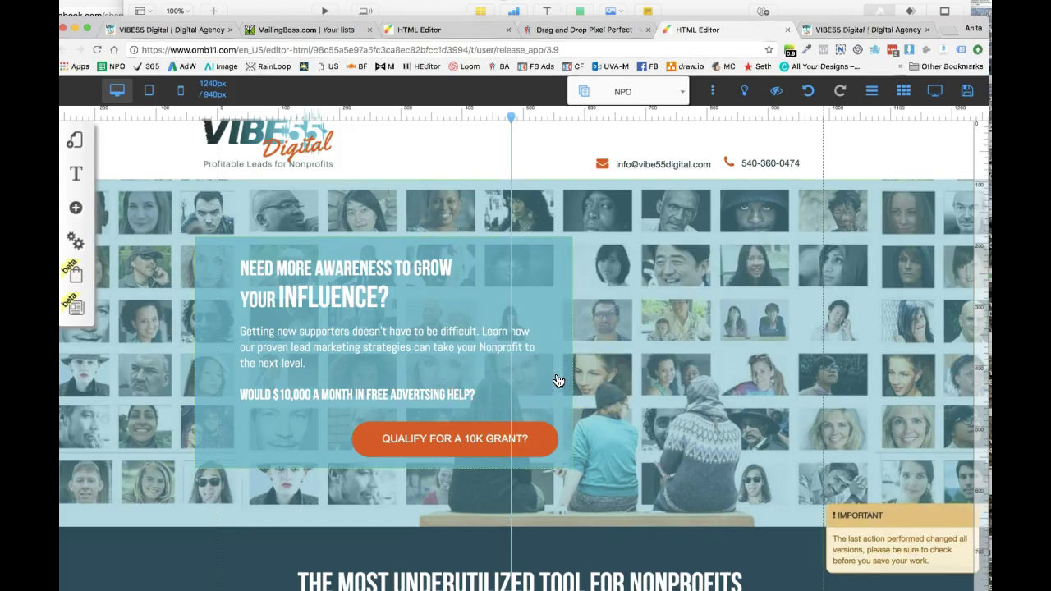
# Step: Save the current site style, site settings and NPO page changes from this editor tab
pyautogui.click(967, 91)
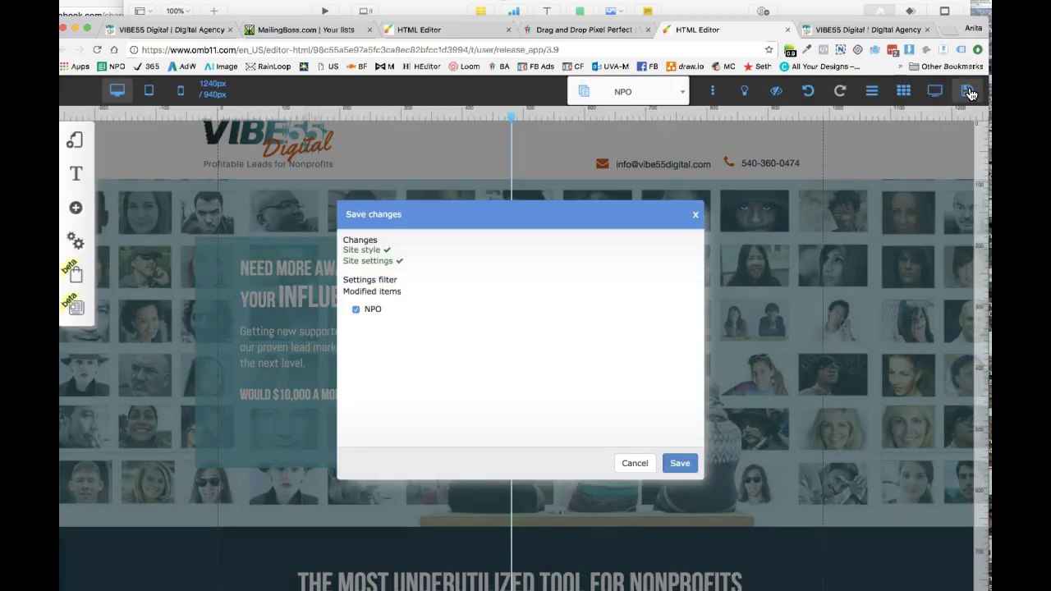
pyautogui.click(678, 463)
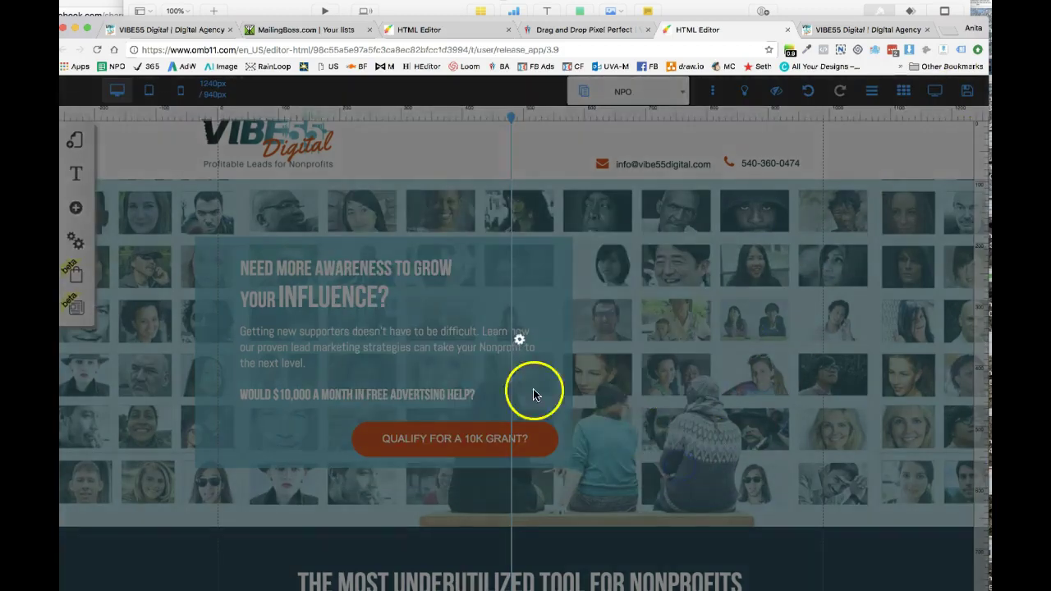